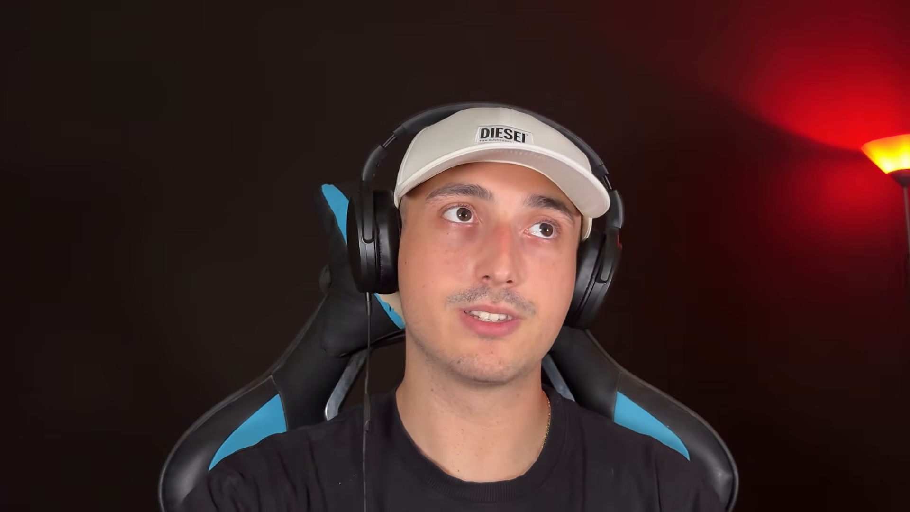
# Place the 2766 audio file on Track 2 and the ANOTHER CTM 808 sample on Track 4, both starting at bar 1
pyautogui.moveTo(82, 94); pyautogui.dragTo(186, 120)
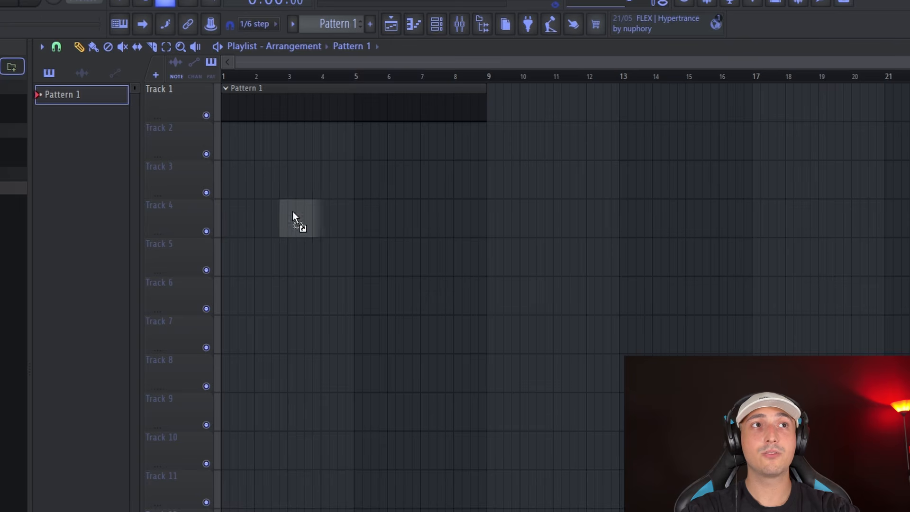
pyautogui.moveTo(229, 149); pyautogui.dragTo(229, 149)
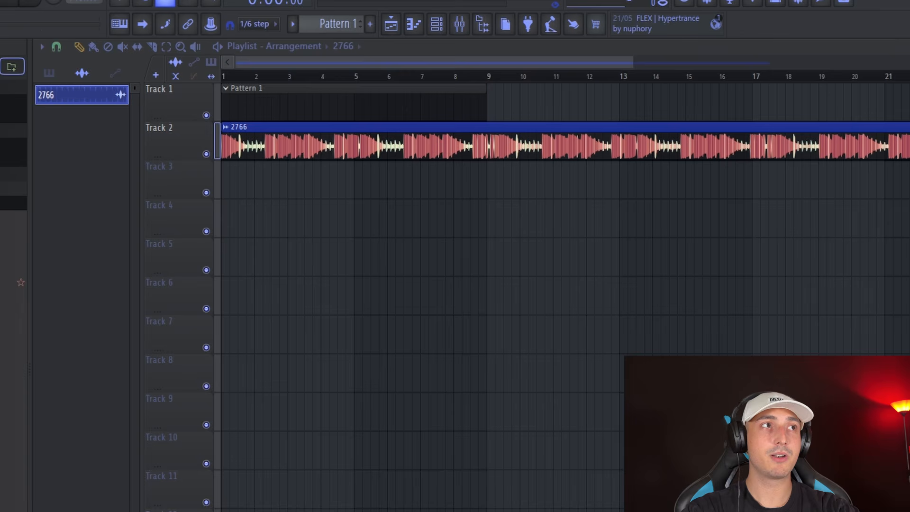
pyautogui.moveTo(49, 189); pyautogui.dragTo(348, 175)
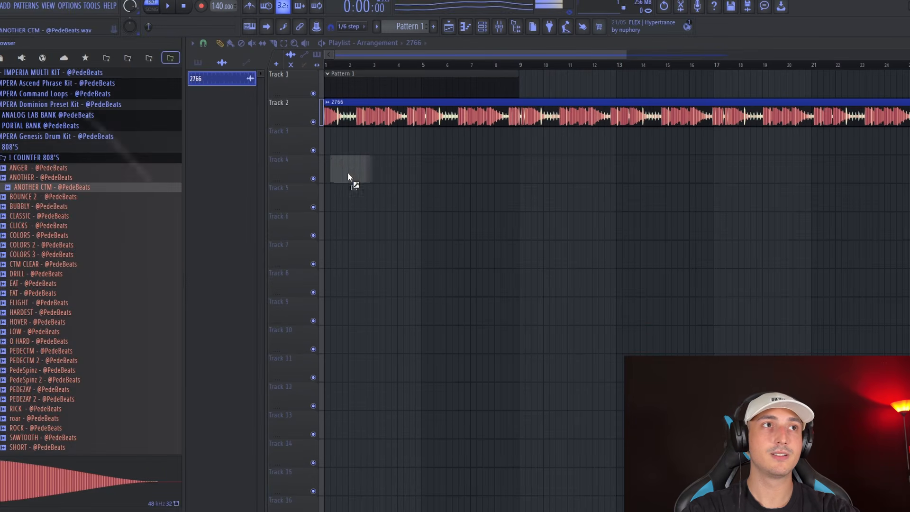
pyautogui.moveTo(416, 159); pyautogui.dragTo(353, 161)
# View the project's patterns and its audio clips in the playlist picker
pyautogui.click(198, 62)
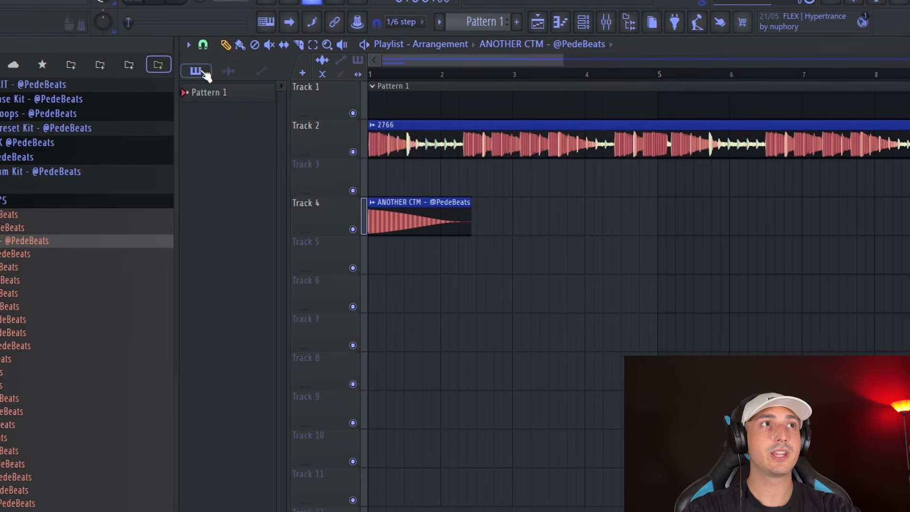
pyautogui.moveTo(438, 256); pyautogui.dragTo(437, 255)
pyautogui.click(233, 70)
pyautogui.moveTo(233, 98); pyautogui.dragTo(453, 298)
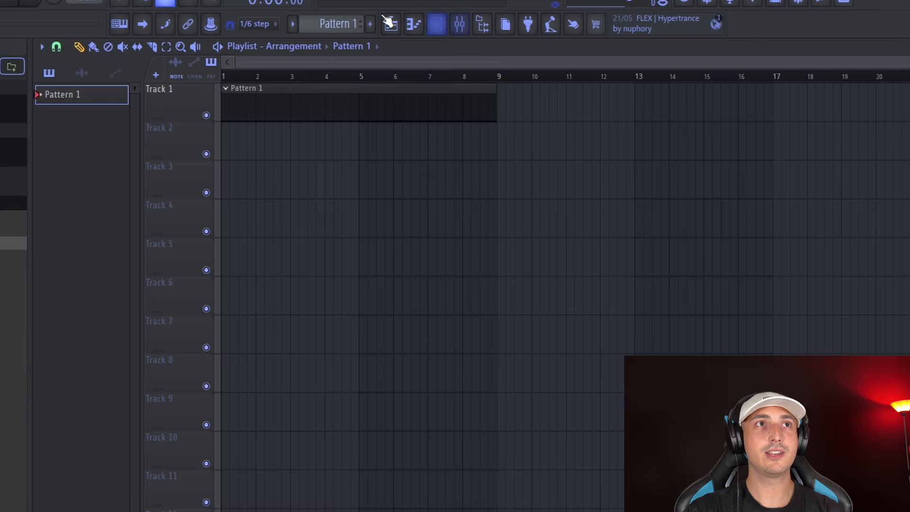
# Show all channels in the channel rack and delete the ANOTHER CTM and 2766 audio channels
pyautogui.click(444, 25)
pyautogui.click(349, 186)
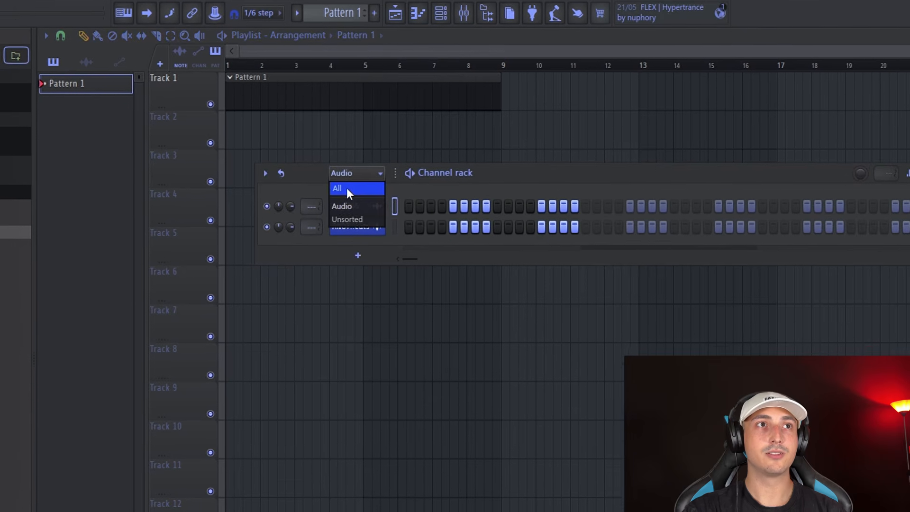
pyautogui.click(346, 189)
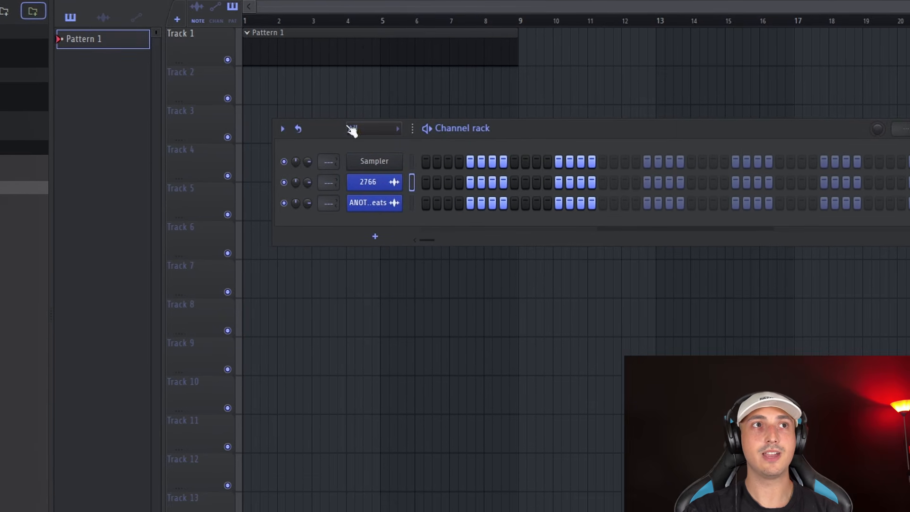
pyautogui.rightClick(382, 205)
pyautogui.click(427, 374)
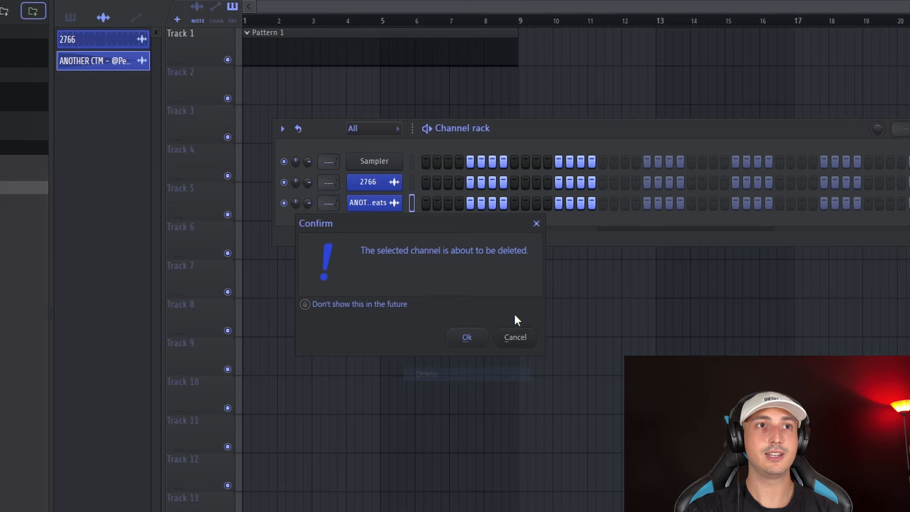
pyautogui.click(469, 337)
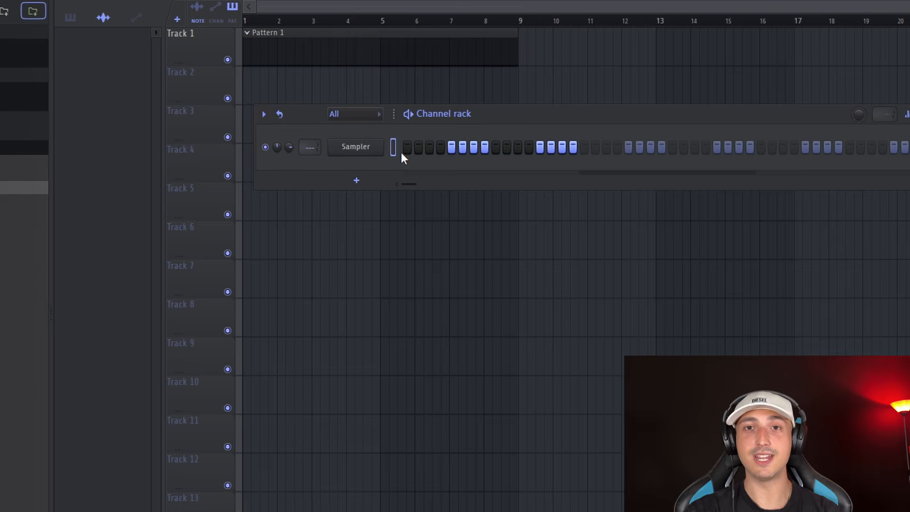
# Add the Morphine synthesizer as a new instrument channel in the channel rack
pyautogui.click(401, 152)
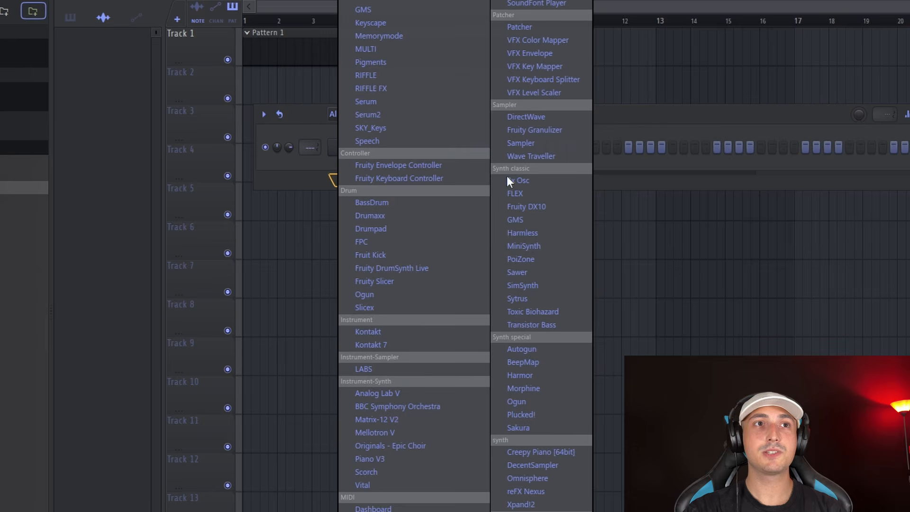
pyautogui.click(295, 160)
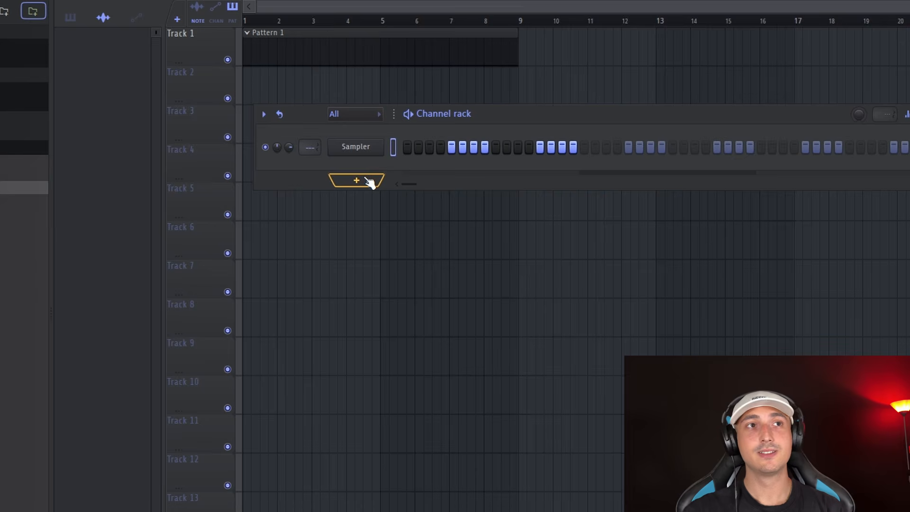
pyautogui.click(369, 182)
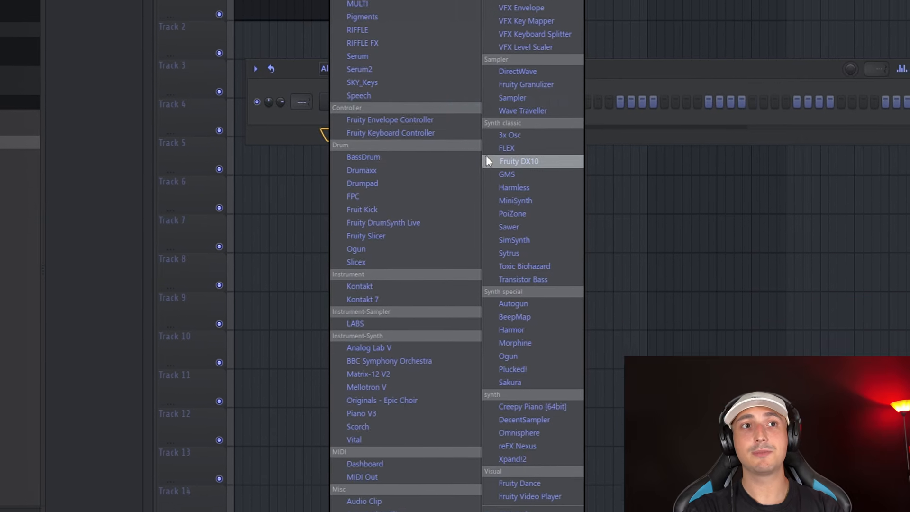
pyautogui.click(502, 310)
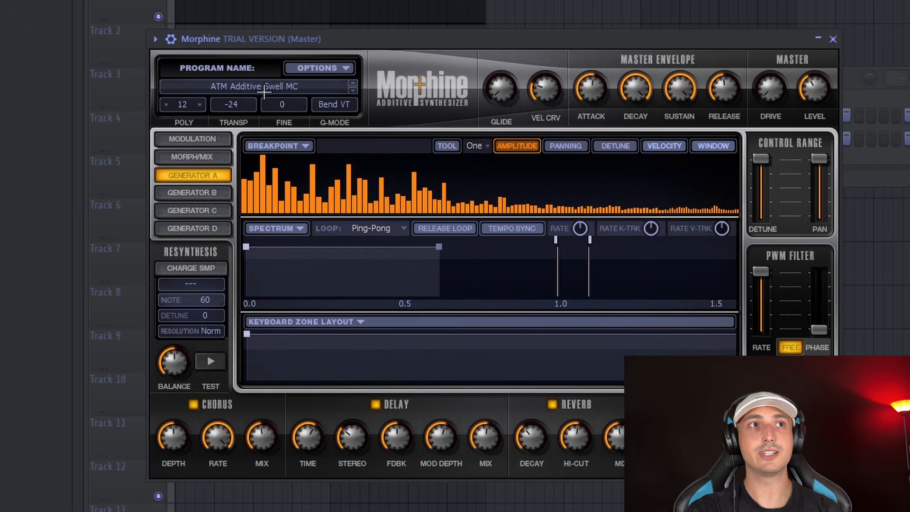
# Open Morphine's presets library and try programs from the Keyboards bank, including KBD CP-70 NUC
pyautogui.click(281, 86)
pyautogui.click(348, 196)
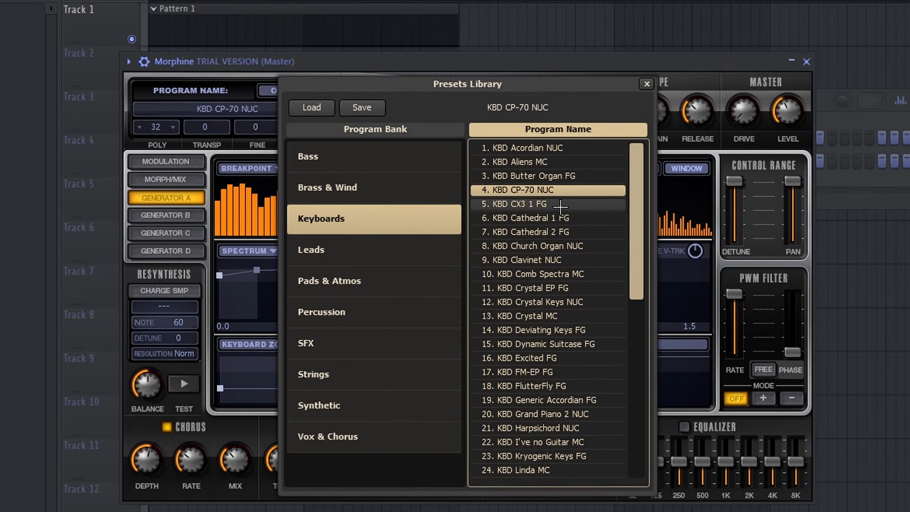
pyautogui.click(550, 226)
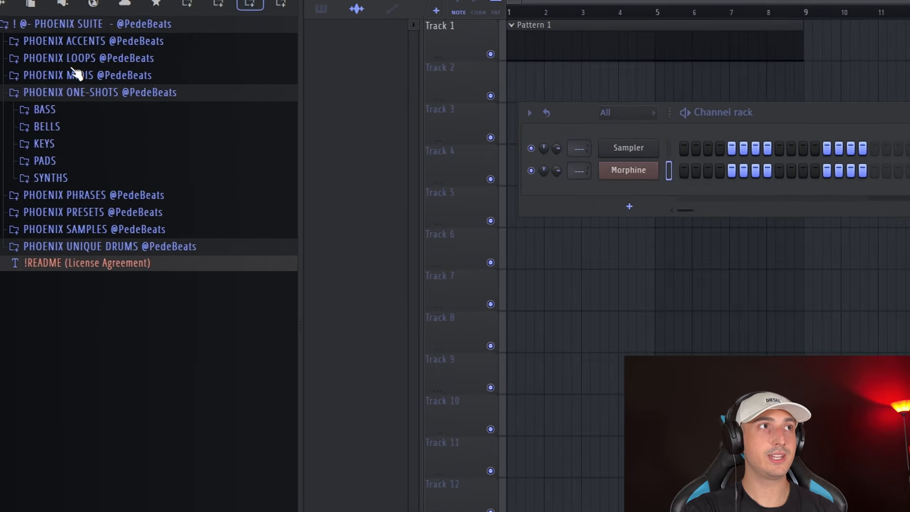
# Preview the LOVE IT one-shot from the PHOENIX BELLS folder and add it as a new channel below Morphine
pyautogui.click(24, 143)
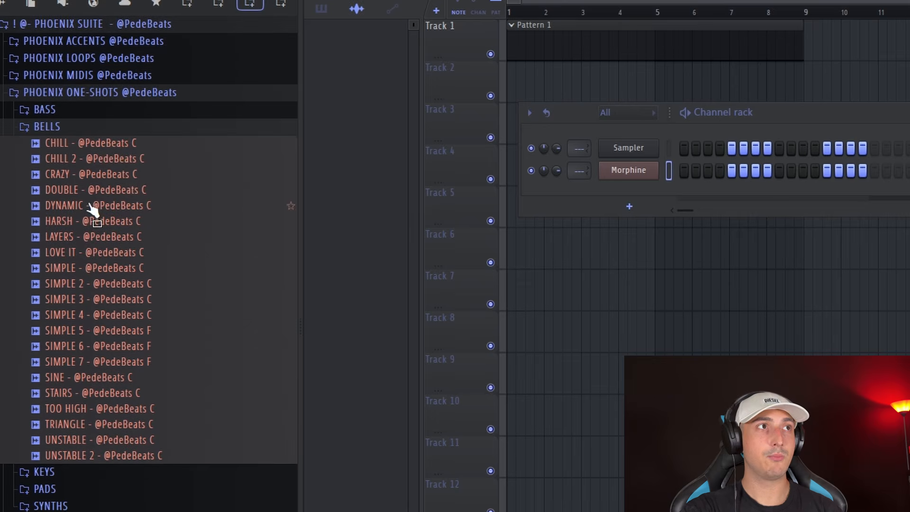
pyautogui.click(91, 255)
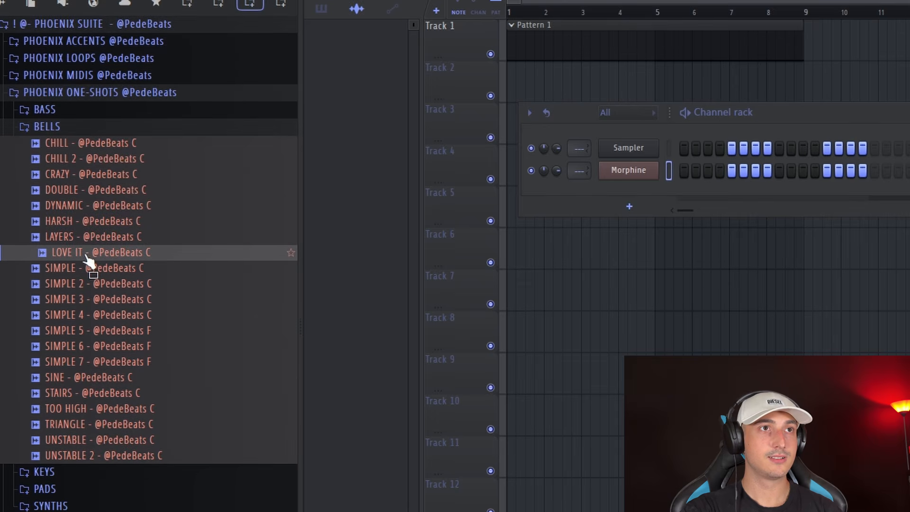
pyautogui.moveTo(614, 186); pyautogui.dragTo(647, 195)
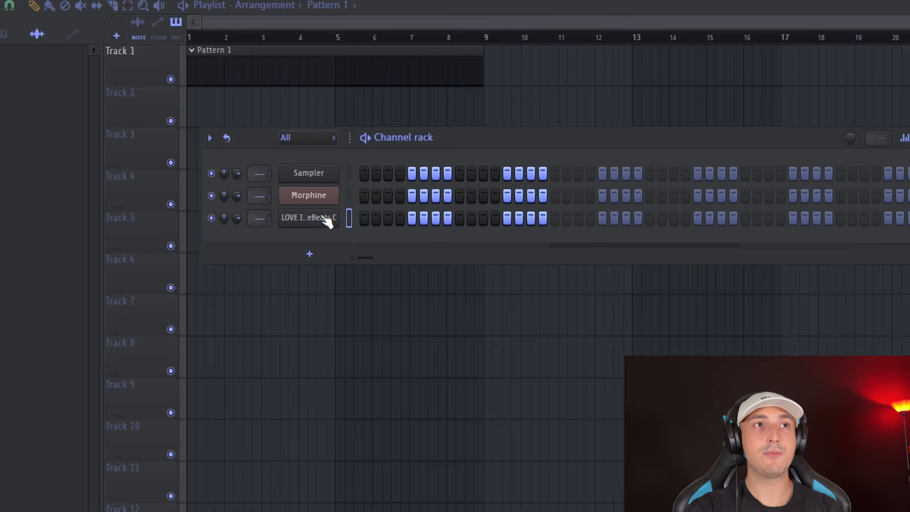
# Open the piano roll of the LOVE IT channel
pyautogui.rightClick(320, 219)
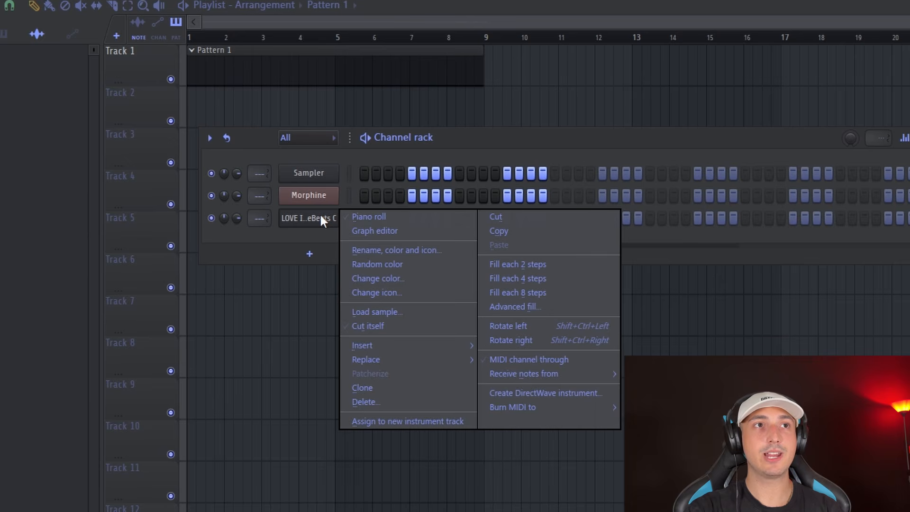
pyautogui.click(373, 217)
pyautogui.click(394, 29)
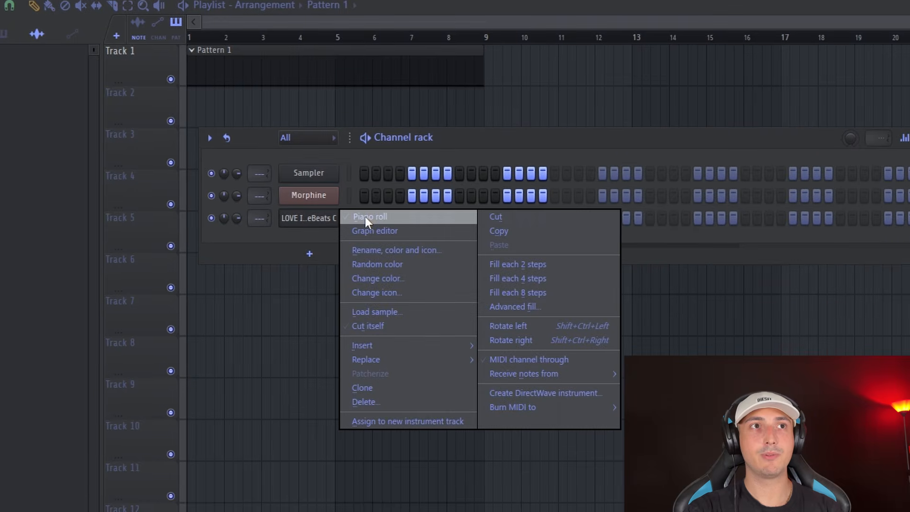
pyautogui.click(365, 216)
pyautogui.press('F6')
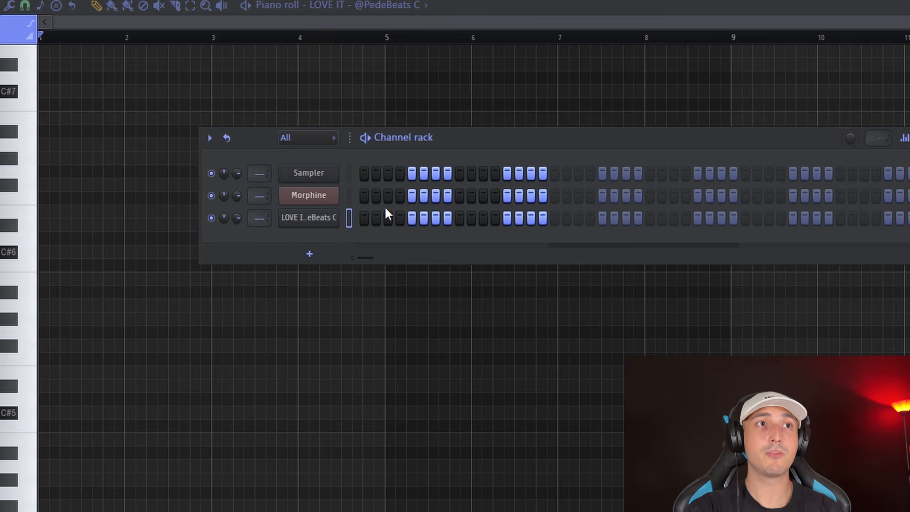
pyautogui.rightClick(328, 227)
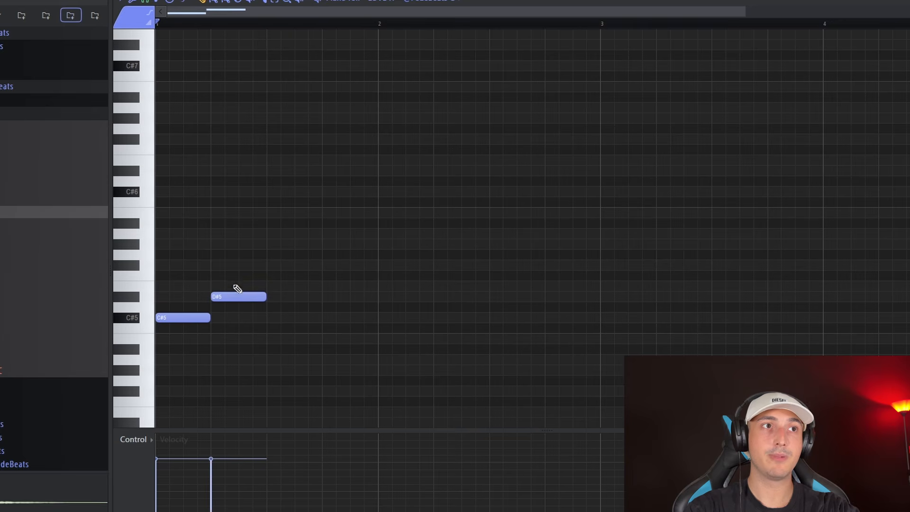
# Draw one-beat ascending notes C#5, D#5, E5 and F#5 in bar 1, play them, and duplicate the phrase to fill four bars
pyautogui.click(339, 265)
pyautogui.press('space')
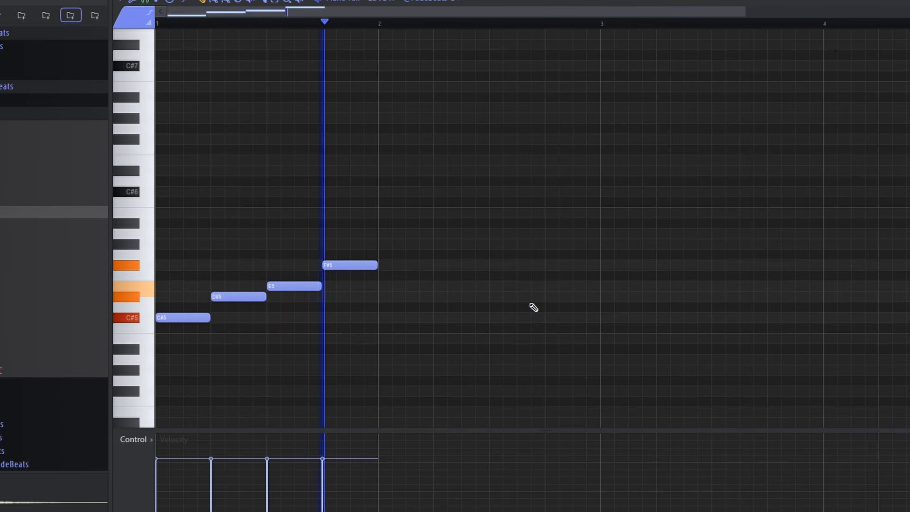
pyautogui.hotkey('ctrl', 'b')
pyautogui.hotkey('ctrl', 'b')
pyautogui.hotkey('ctrl', 'b')
pyautogui.scroll(-3, 524, 332)
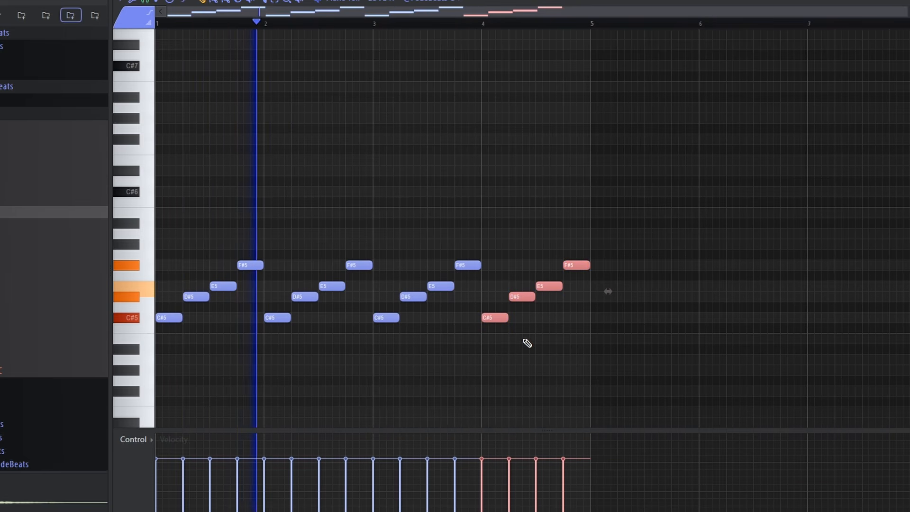
pyautogui.scroll(2, 233, 311)
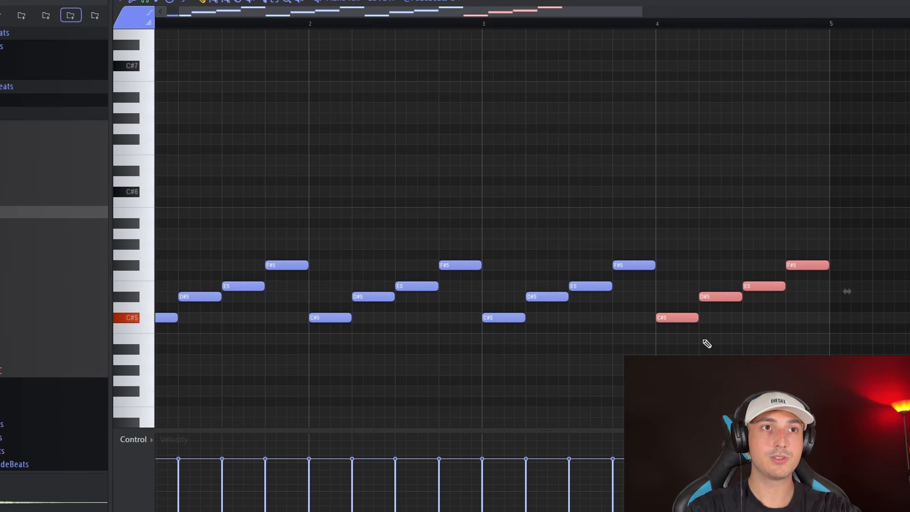
pyautogui.scroll(-3, 685, 319)
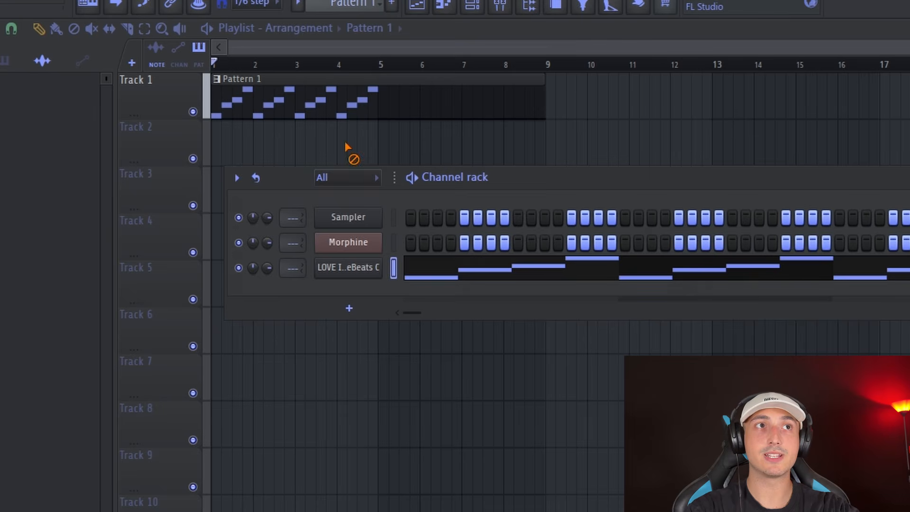
# Shorten the Pattern 1 clip on Track 1 to four bars and place a copy directly after it at bar 5
pyautogui.press('F6')
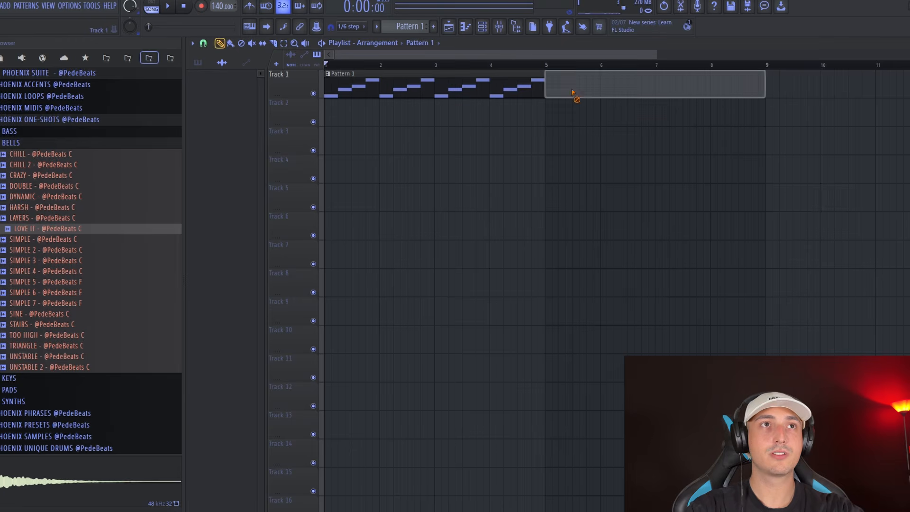
pyautogui.click(524, 95)
pyautogui.hotkey('ctrl', 'b')
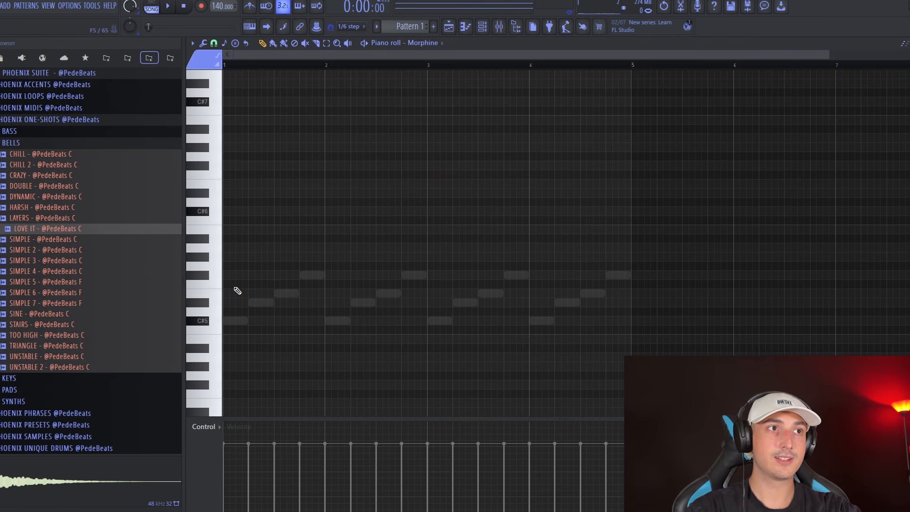
# Draw a two-beat C#6 note at the start of each of bars 1 to 4 in Morphine's piano roll
pyautogui.click(228, 274)
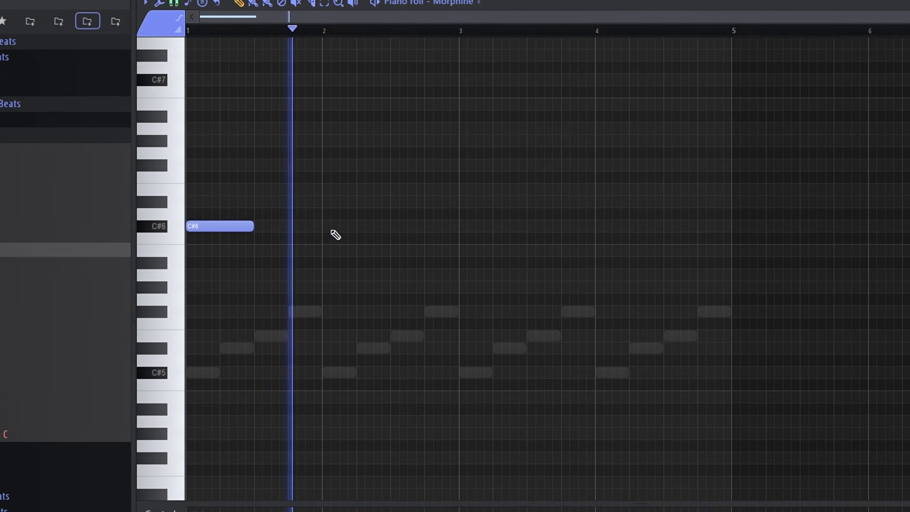
pyautogui.click(331, 212)
pyautogui.click(466, 227)
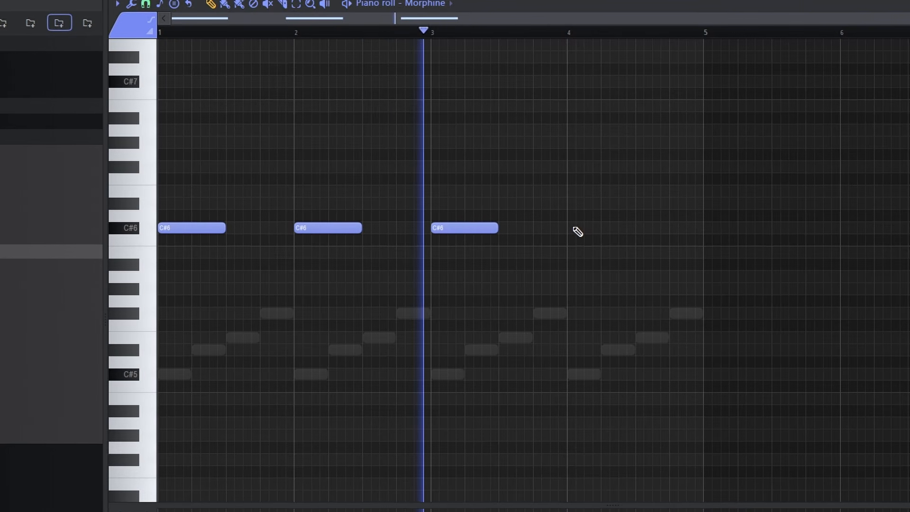
pyautogui.click(603, 227)
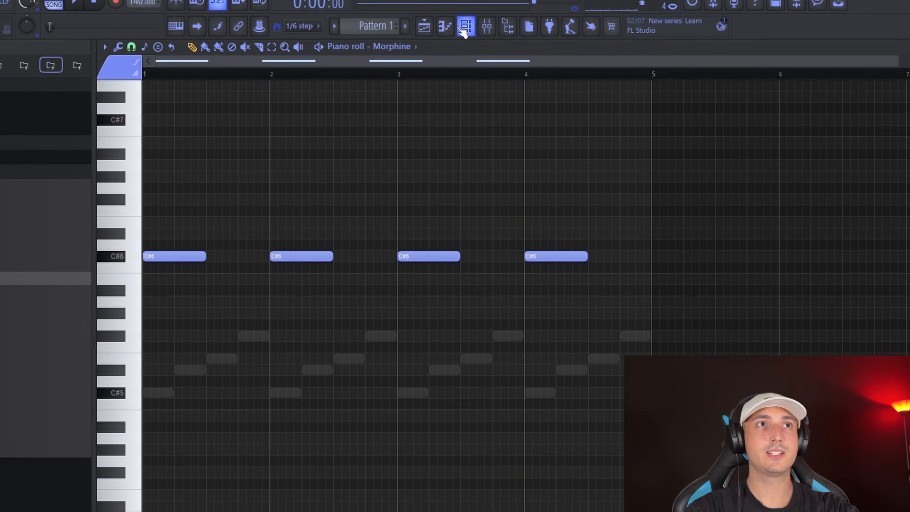
# Review the Morphine and LOVE IT notes of Pattern 1 in the channel rack and the piano roll
pyautogui.click(465, 30)
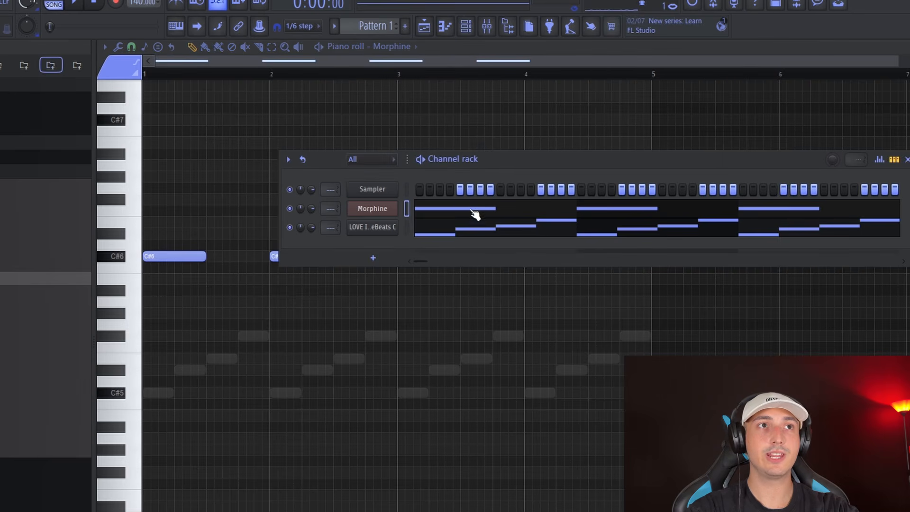
pyautogui.rightClick(487, 333)
pyautogui.scroll(-2, 567, 382)
pyautogui.scroll(2, 489, 313)
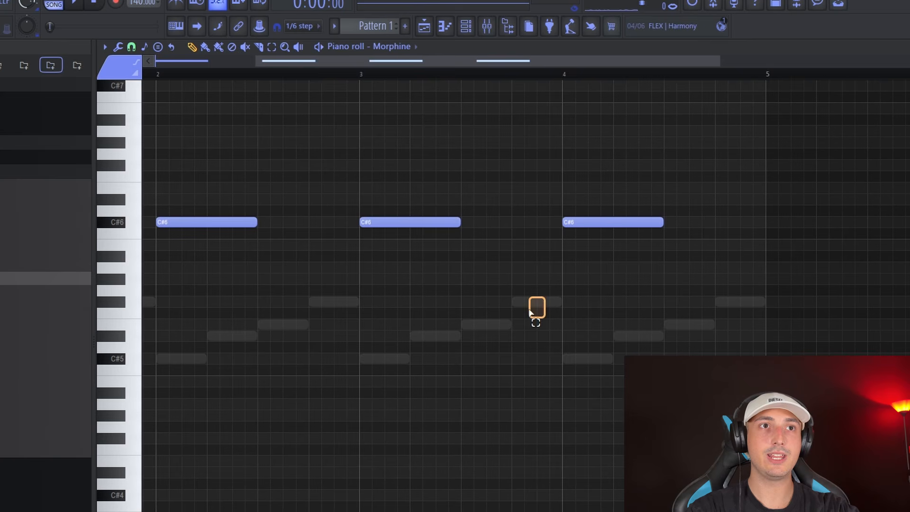
pyautogui.scroll(-2, 530, 310)
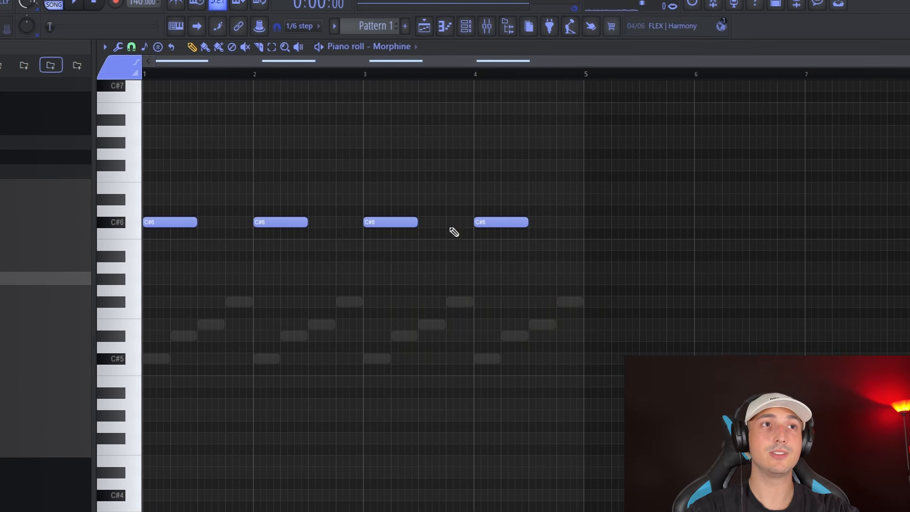
# Show the playlist and play back the two Pattern 1 clips on Track 1
pyautogui.click(424, 28)
pyautogui.scroll(2, 252, 88)
pyautogui.scroll(-1, 250, 88)
pyautogui.press('space')
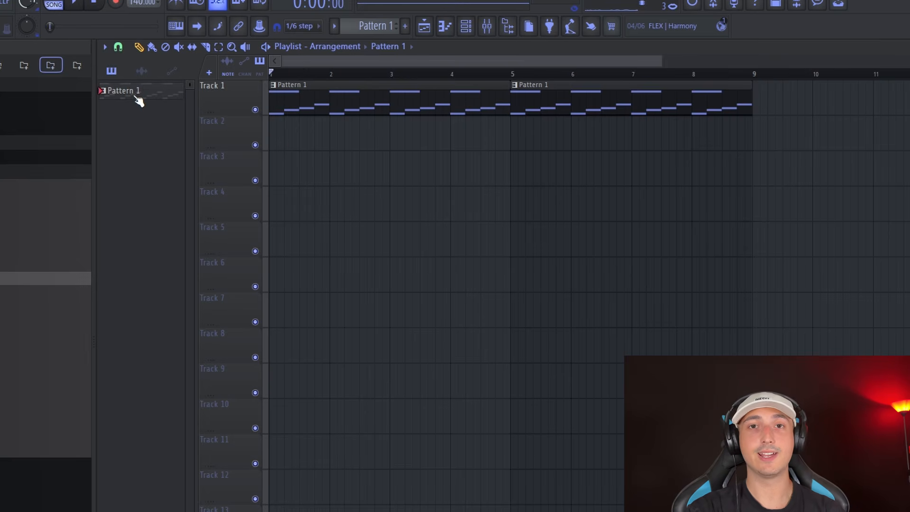
# Split Pattern 1 by channel and move the Morphine clip at bar 5 down to Track 2
pyautogui.rightClick(136, 96)
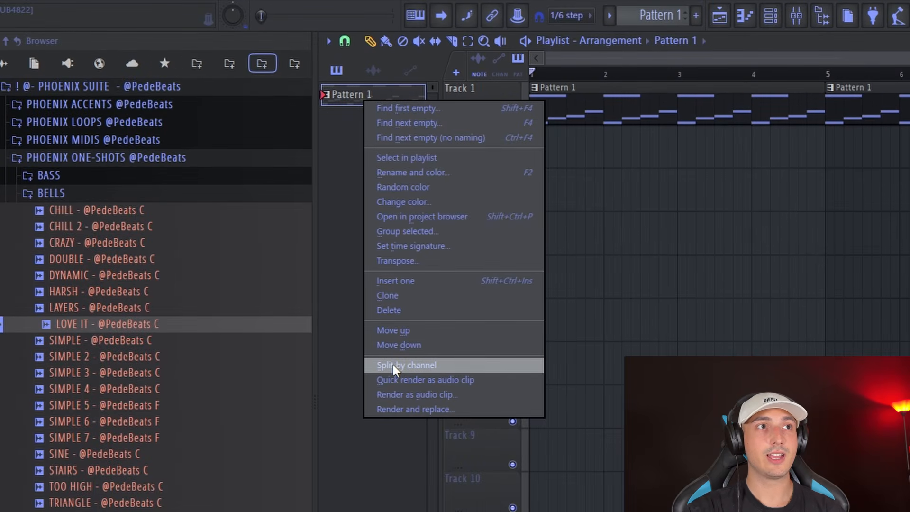
pyautogui.click(425, 365)
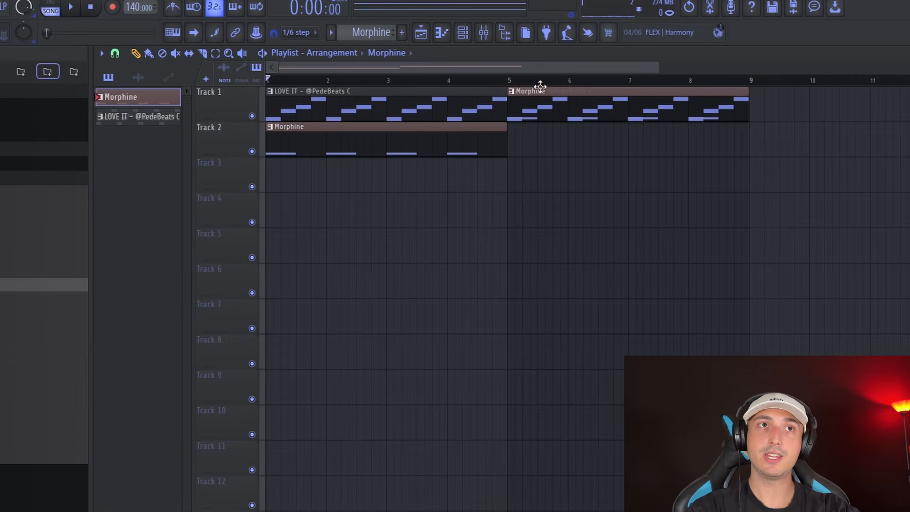
pyautogui.moveTo(539, 88); pyautogui.dragTo(537, 160)
# Play back the LOVE IT clip on Track 1 while raising the project tempo to 208 BPM
pyautogui.press('space')
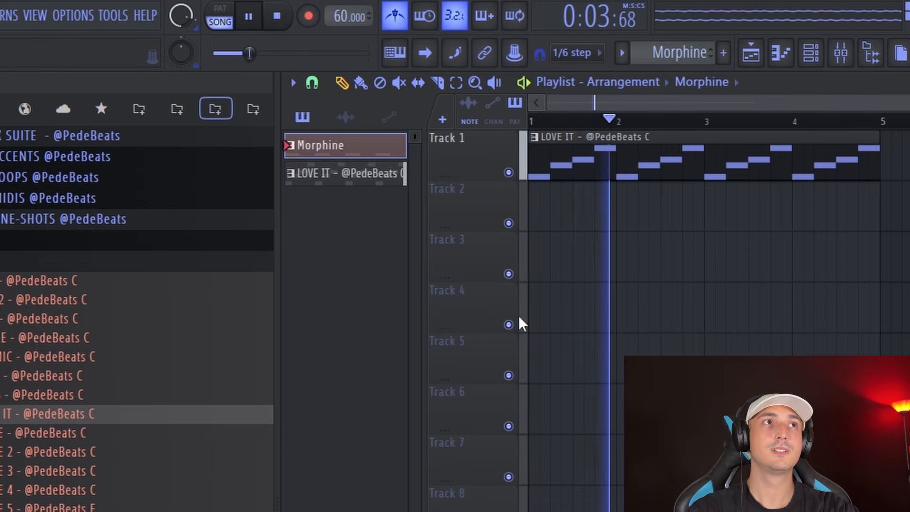
pyautogui.press('space')
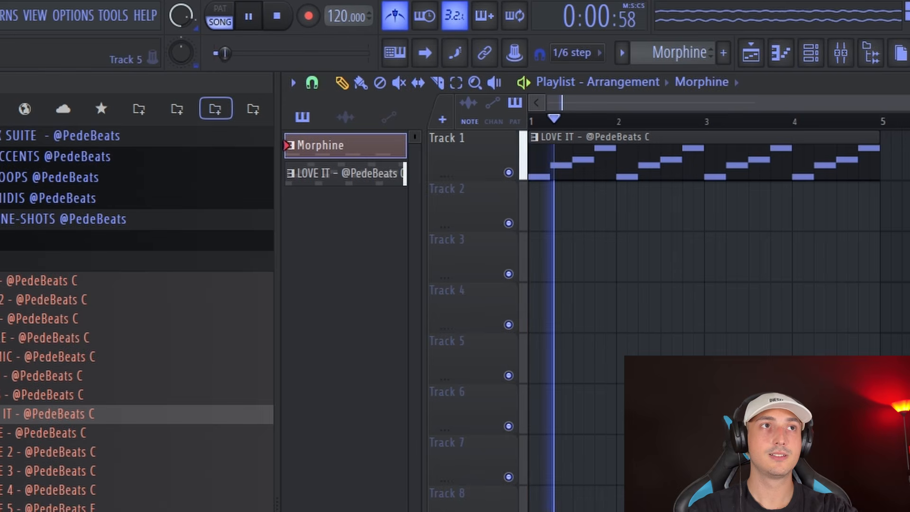
pyautogui.moveTo(344, 17); pyautogui.dragTo(344, 4)
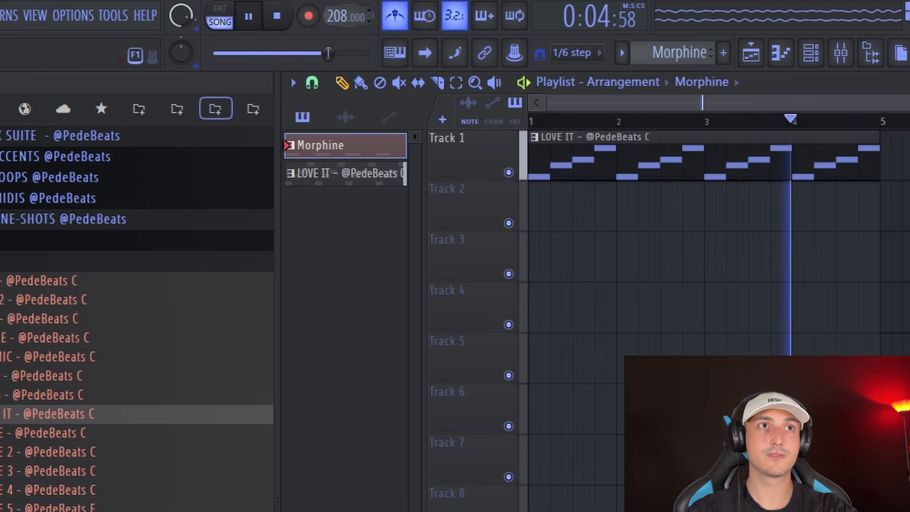
pyautogui.press('space')
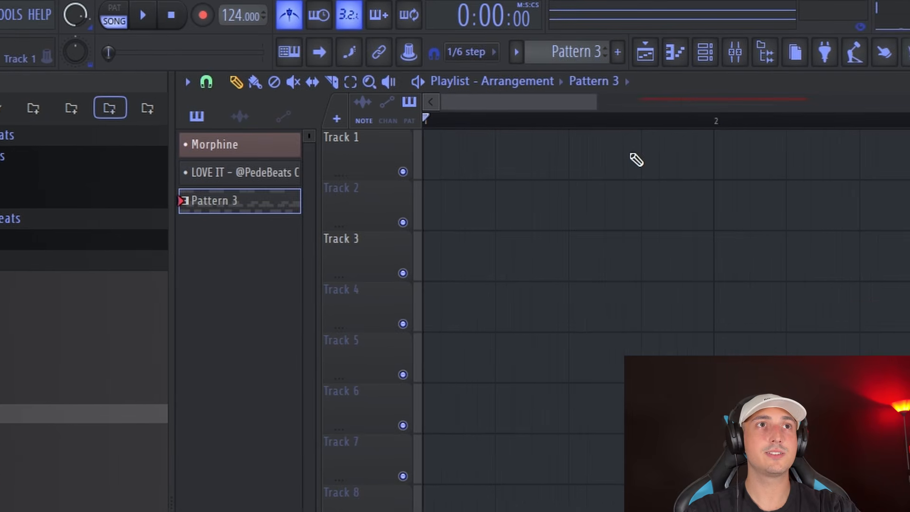
# Play the playlist with the metronome, marking the first beat of bar 1 as a time selection and clearing it again
pyautogui.press('space')
pyautogui.press('space')
pyautogui.moveTo(317, 121); pyautogui.dragTo(382, 120)
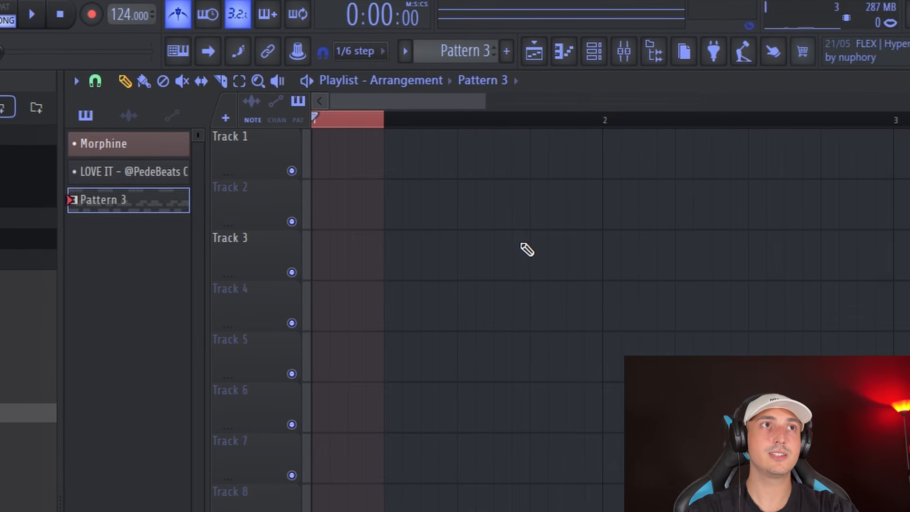
pyautogui.press('space')
pyautogui.press('space')
pyautogui.keyDown('ctrl'); pyautogui.click(429, 117); pyautogui.keyUp('ctrl')
pyautogui.press('space')
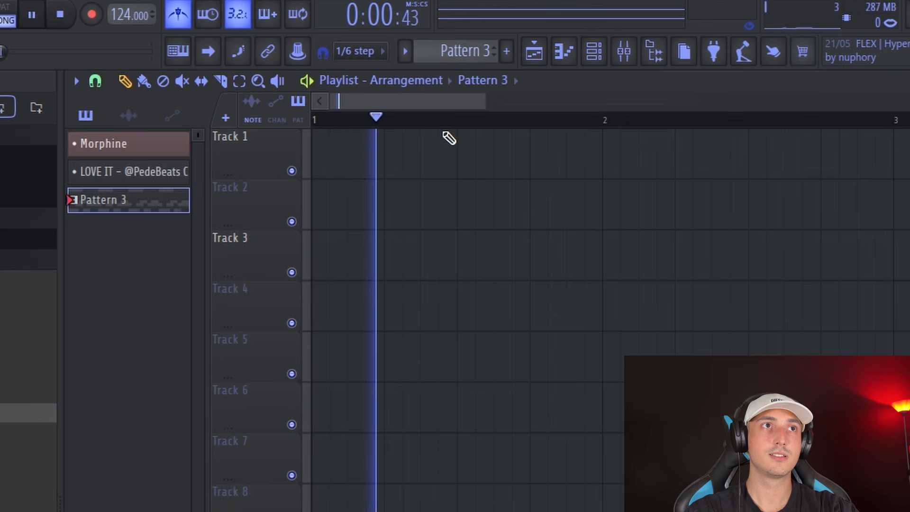
pyautogui.press('space')
# Mark the whole of bar 1 as a time selection during metronome playback, clear it, and stop playback
pyautogui.moveTo(593, 119); pyautogui.dragTo(295, 316)
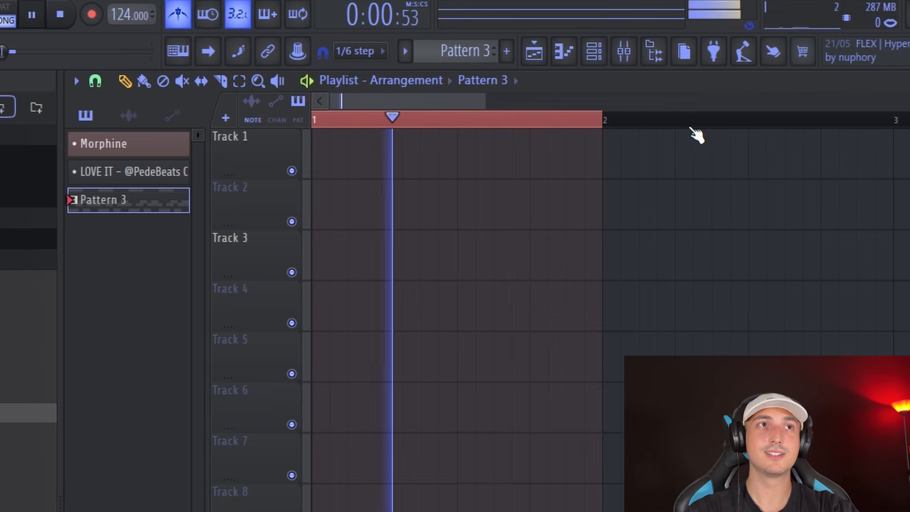
pyautogui.rightClick(716, 120)
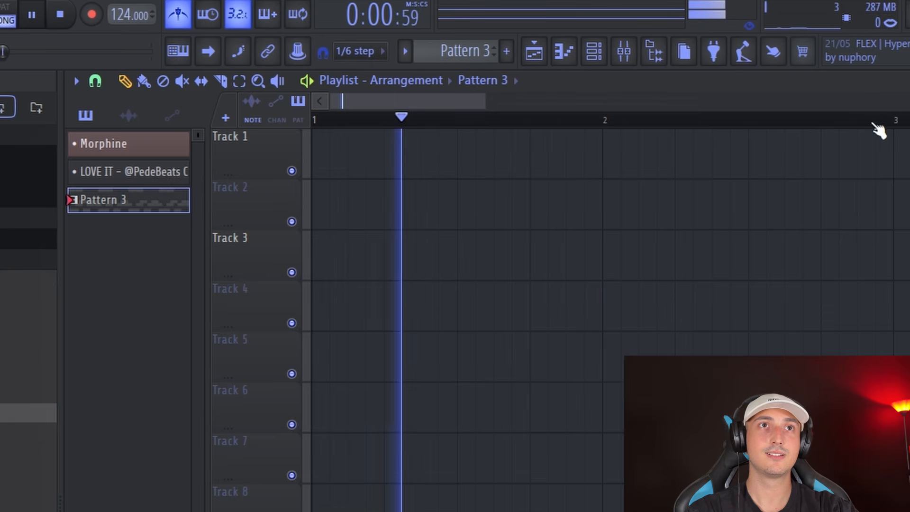
pyautogui.press('space')
pyautogui.moveTo(904, 122); pyautogui.dragTo(588, 156)
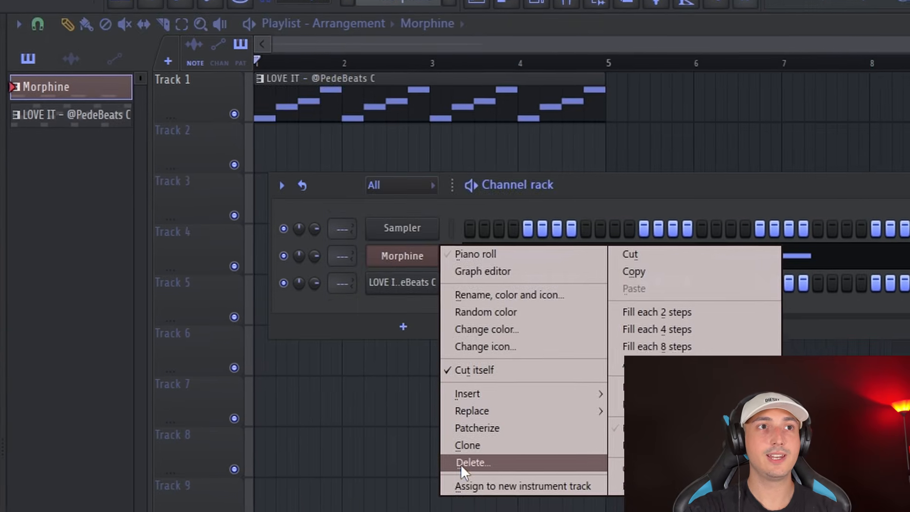
# Delete the Morphine and LOVE IT channels from the channel rack
pyautogui.click(461, 463)
pyautogui.click(476, 403)
pyautogui.rightClick(358, 178)
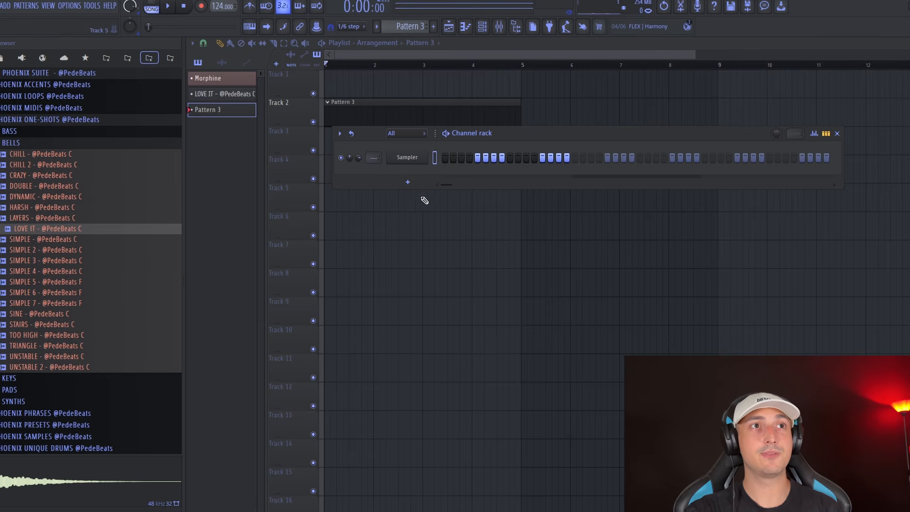
# Add a Morphine instrument channel and load the Keyboards preset KBD Soft FM Keys NUC
pyautogui.click(407, 182)
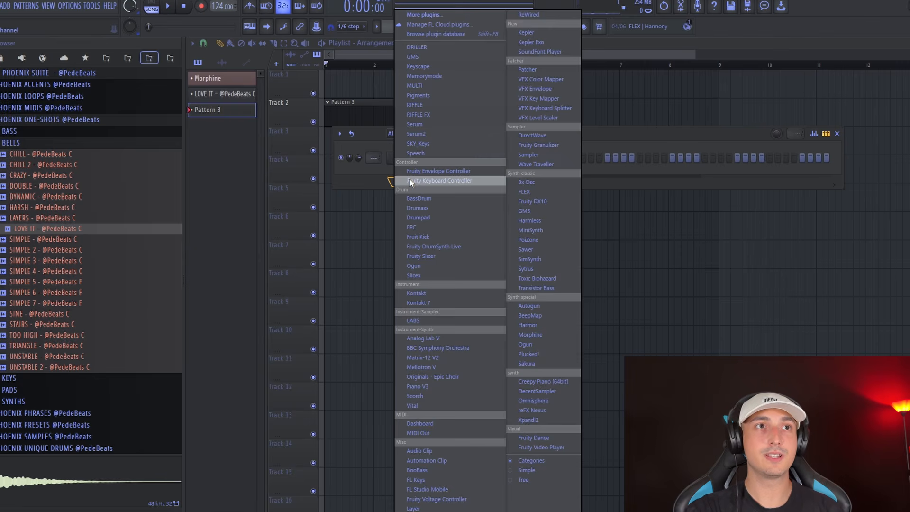
pyautogui.click(538, 334)
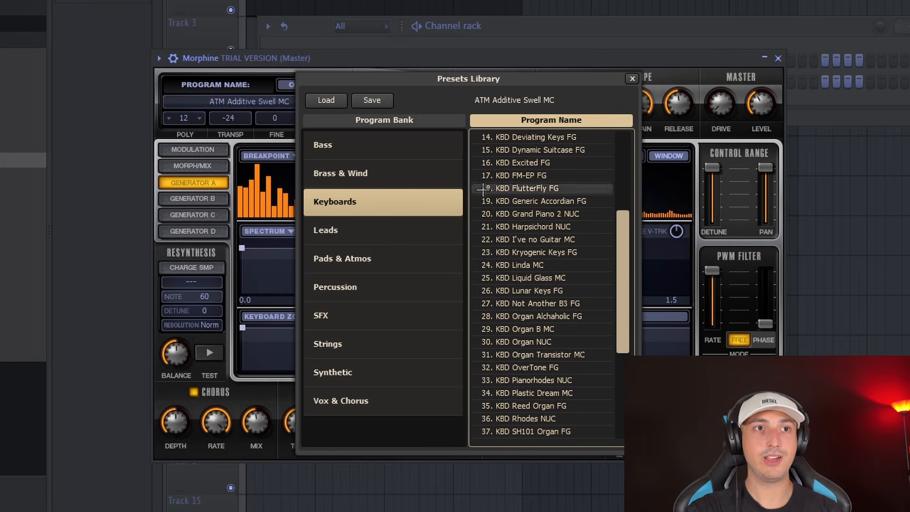
pyautogui.scroll(-2, 481, 201)
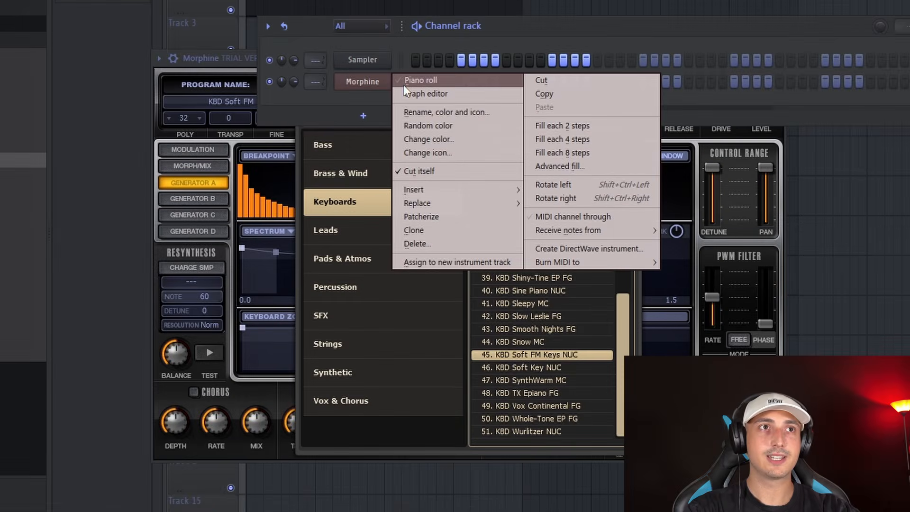
# Open Morphine's piano roll and stack one-beat notes on every semitone from A4 to G#5 at the start of bar 1
pyautogui.click(403, 84)
pyautogui.scroll(3, 87, 199)
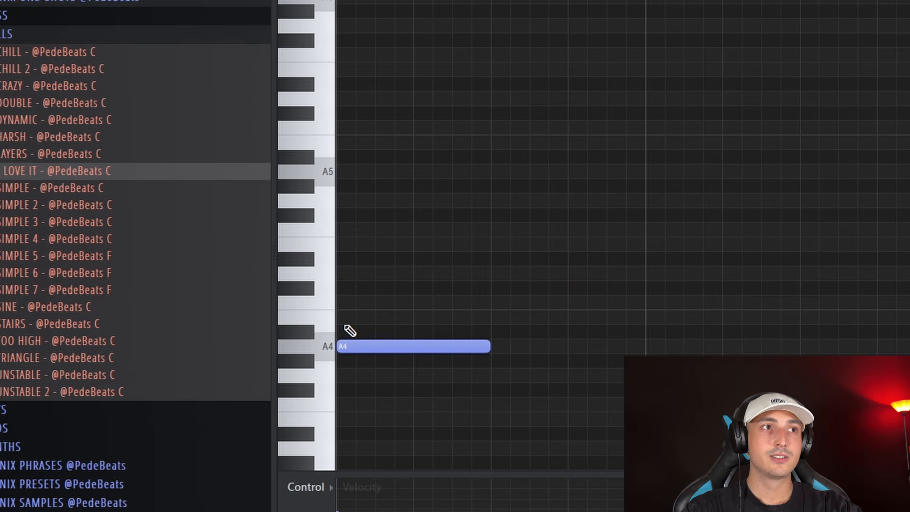
pyautogui.click(350, 317)
pyautogui.rightClick(343, 317)
pyautogui.click(341, 332)
pyautogui.click(341, 318)
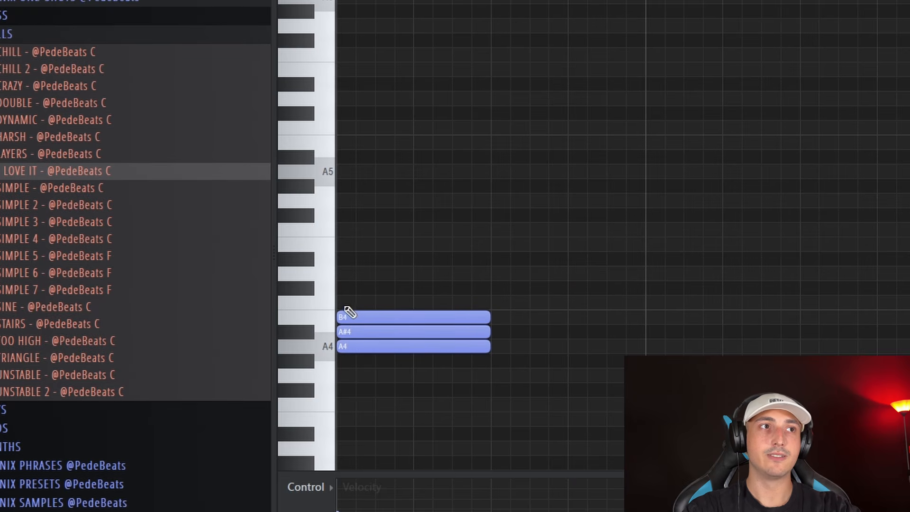
pyautogui.click(348, 304)
# Select the whole stack of chromatic notes from A4 to G#5 and add the octave note A5 above it
pyautogui.moveTo(740, 425); pyautogui.dragTo(387, 165)
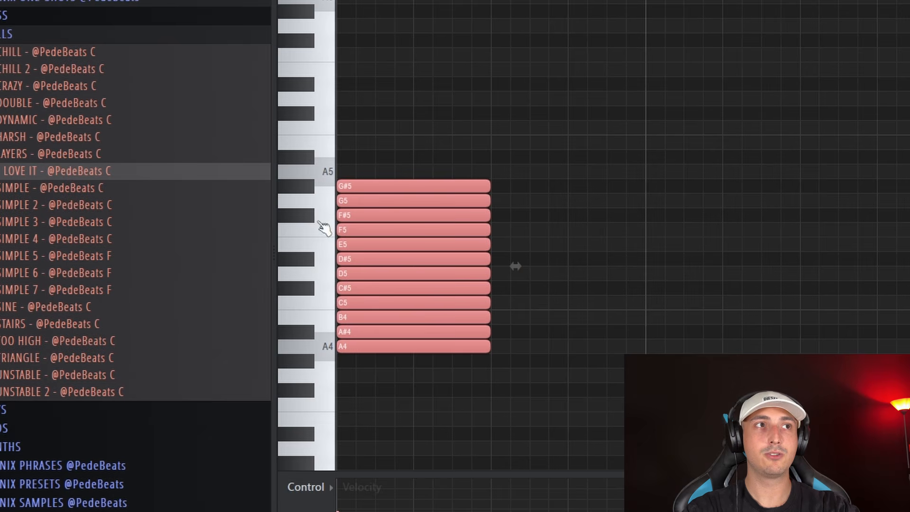
pyautogui.click(340, 173)
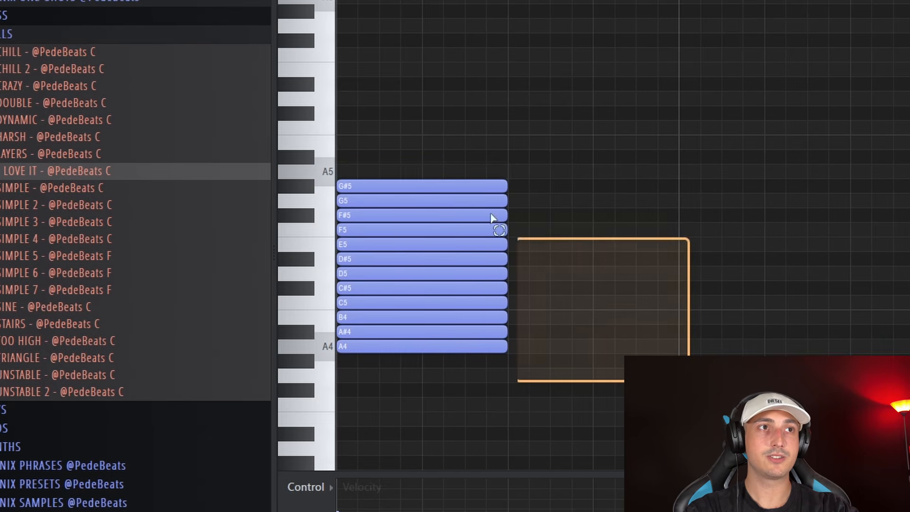
pyautogui.hotkey('ctrl', 'a')
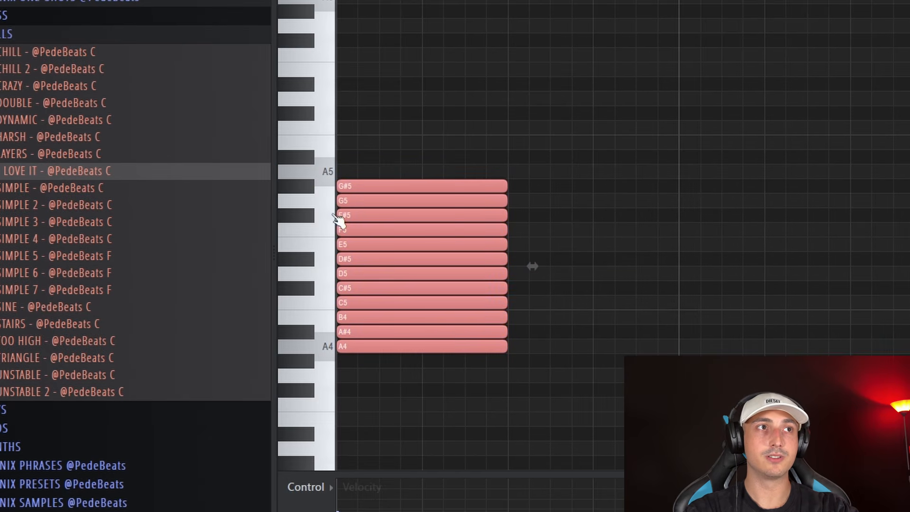
pyautogui.moveTo(349, 205); pyautogui.dragTo(343, 47)
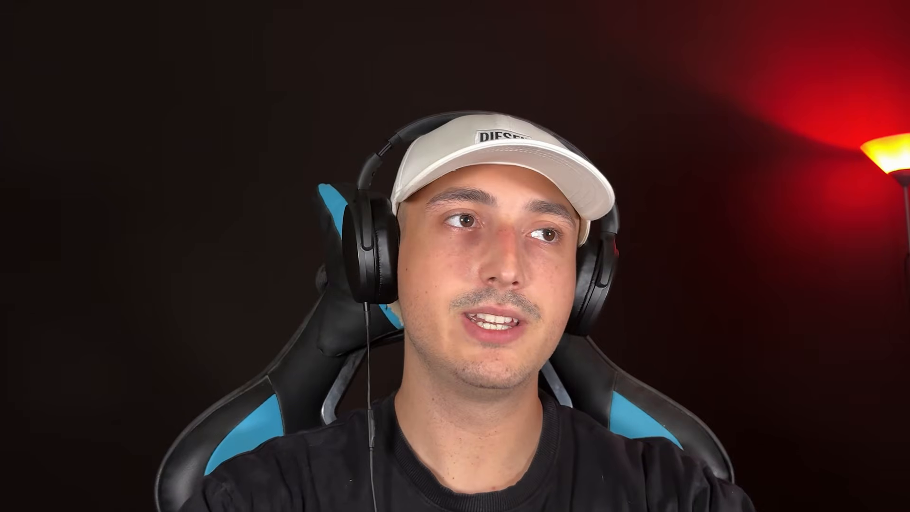
pyautogui.moveTo(894, 446); pyautogui.dragTo(538, 169)
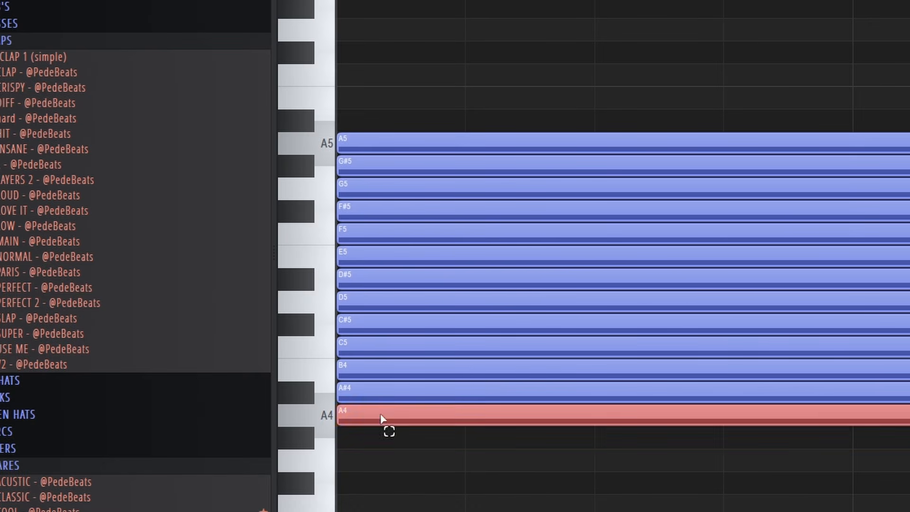
pyautogui.moveTo(363, 372); pyautogui.dragTo(292, 74)
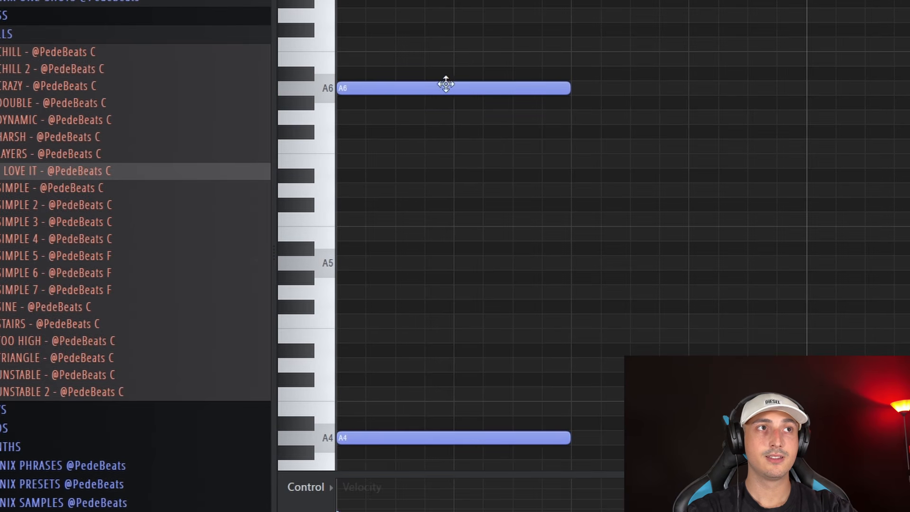
# Place an A2 note at the start of bar 1, two octaves below the A4 note
pyautogui.scroll(1, 445, 84)
pyautogui.scroll(-6, 426, 246)
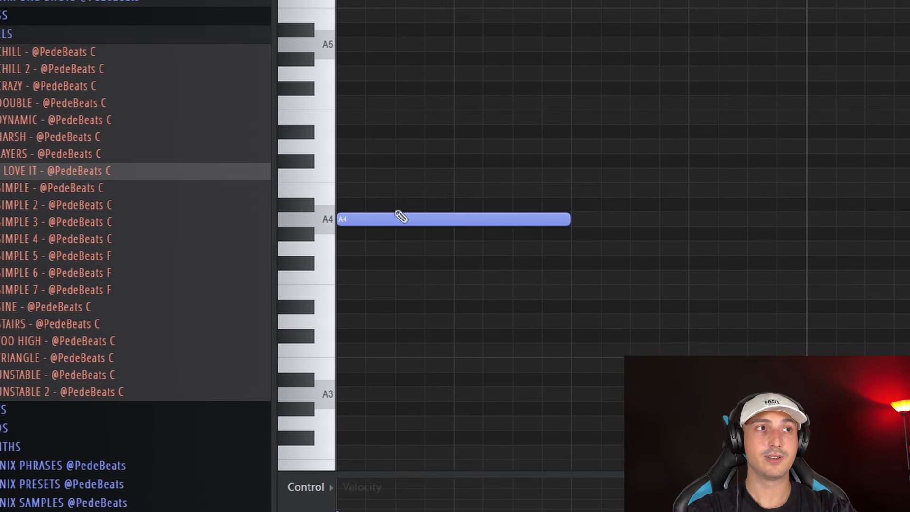
pyautogui.scroll(-5, 400, 217)
pyautogui.click(342, 351)
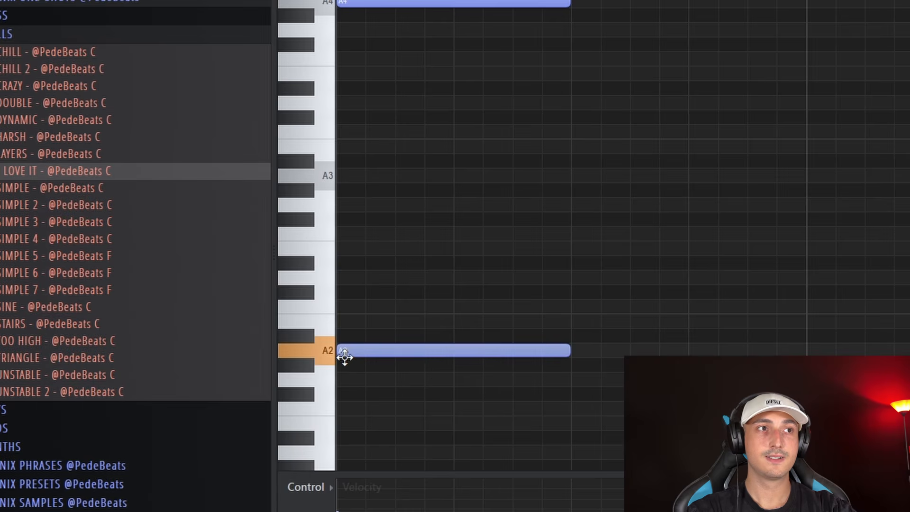
pyautogui.scroll(5, 529, 381)
pyautogui.scroll(-5, 354, 330)
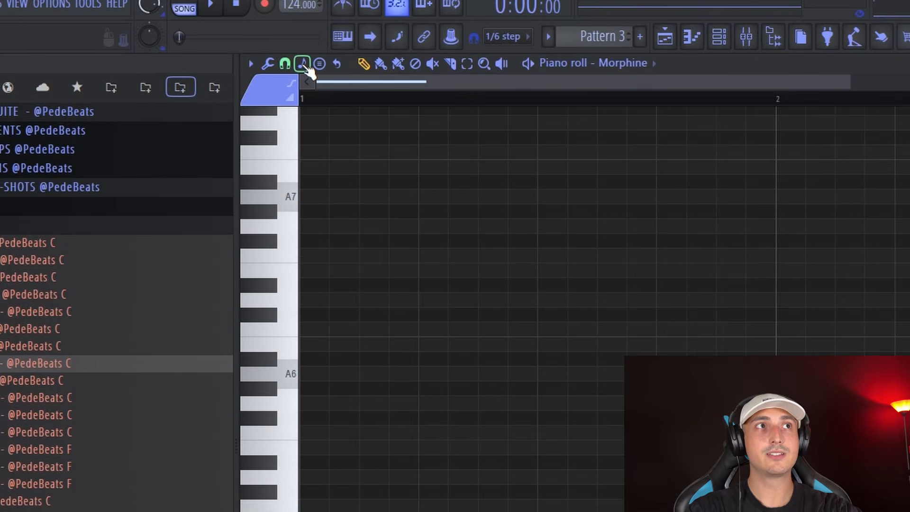
# Set the scale highlighting to C Minor Natural (Aeolian) and stack its seven notes from C6 to A#6 at the start of bar 1
pyautogui.click(302, 63)
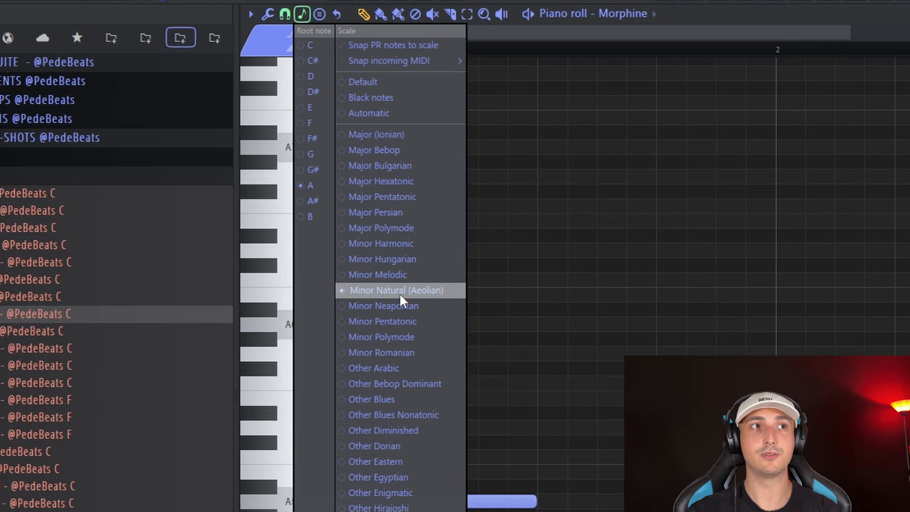
pyautogui.click(311, 45)
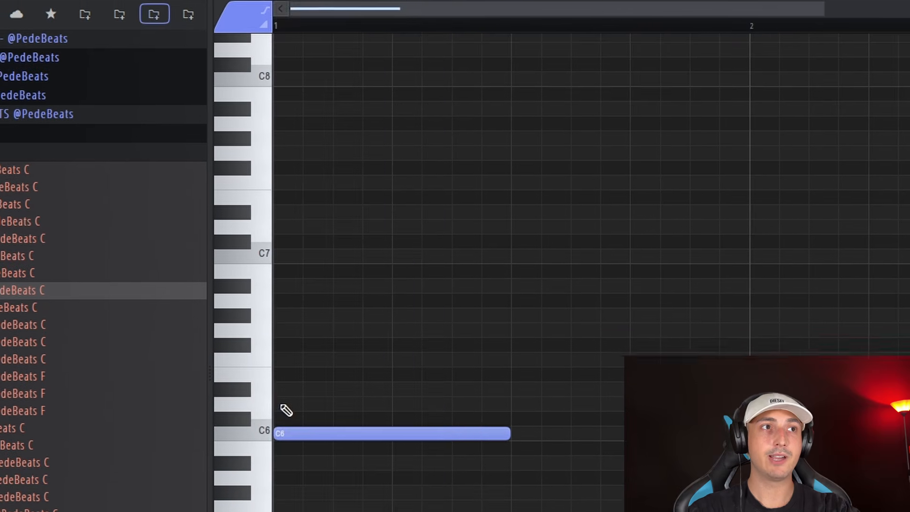
pyautogui.click(307, 424)
pyautogui.click(309, 409)
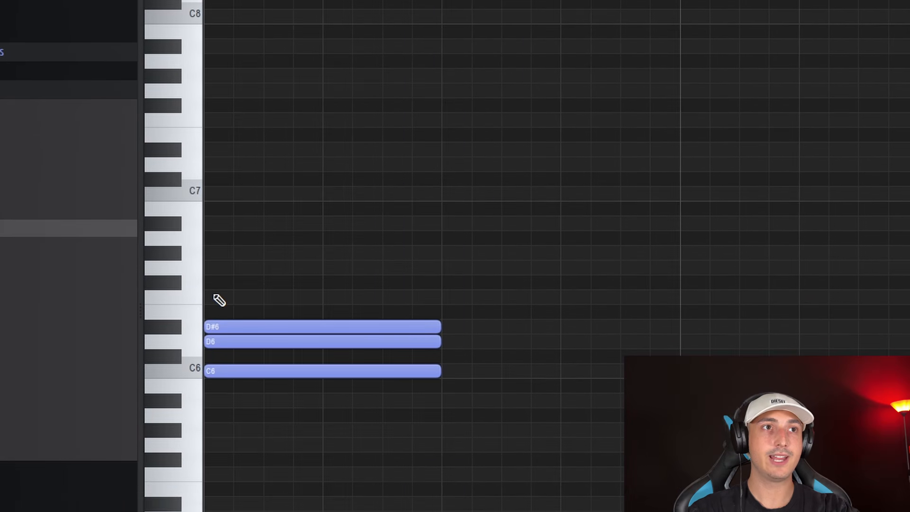
pyautogui.click(206, 298)
pyautogui.click(207, 268)
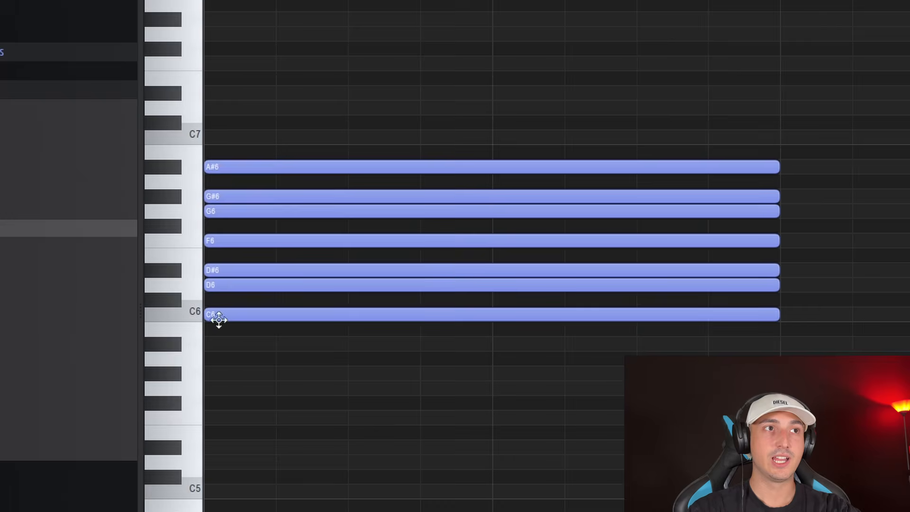
# Change the root note of the Minor Natural (Aeolian) scale highlighting to D
pyautogui.scroll(2, 220, 321)
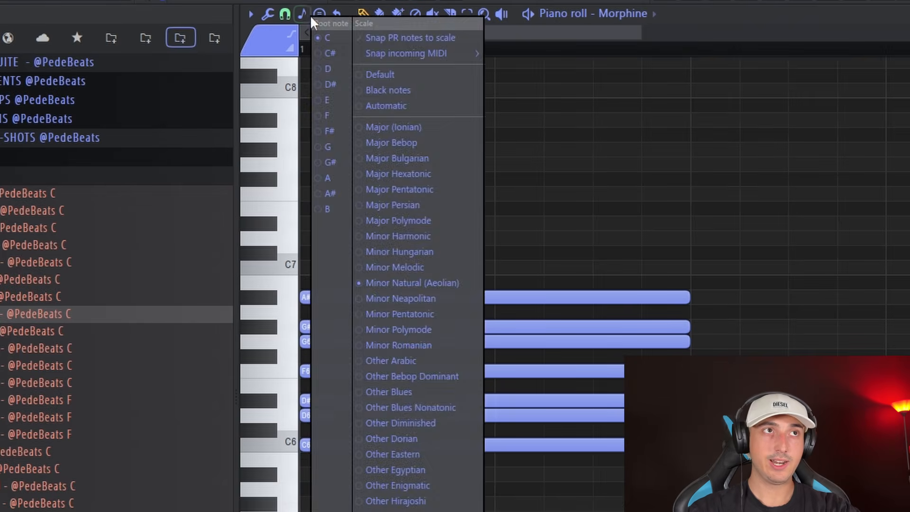
pyautogui.click(310, 15)
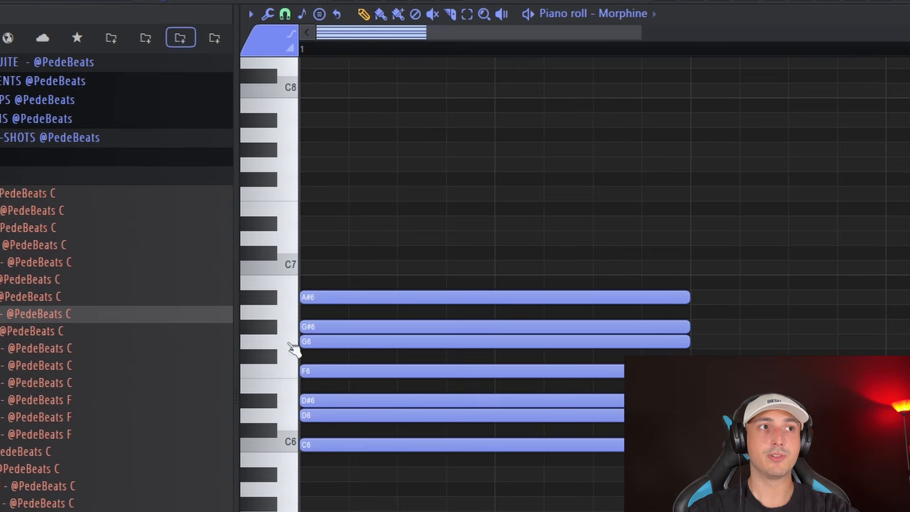
pyautogui.click(301, 14)
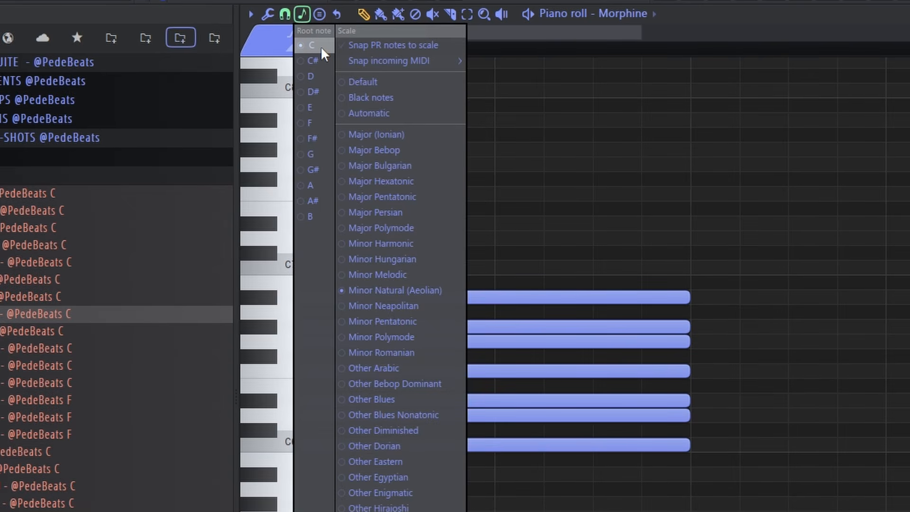
pyautogui.click(311, 77)
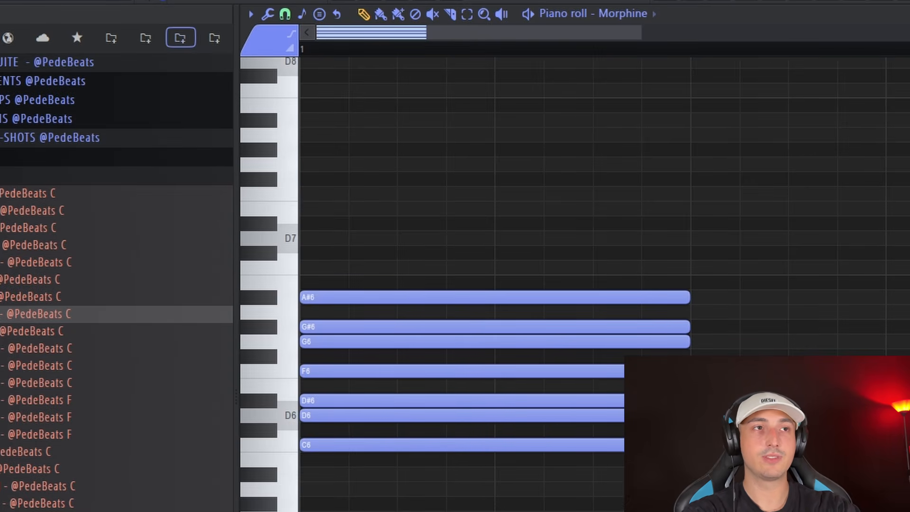
# Transpose the seven scale notes up two semitones so they run from D6 to C7, and select them all
pyautogui.hotkey('shift', 'Up')
pyautogui.hotkey('shift', 'Up')
pyautogui.moveTo(402, 422); pyautogui.dragTo(368, 218)
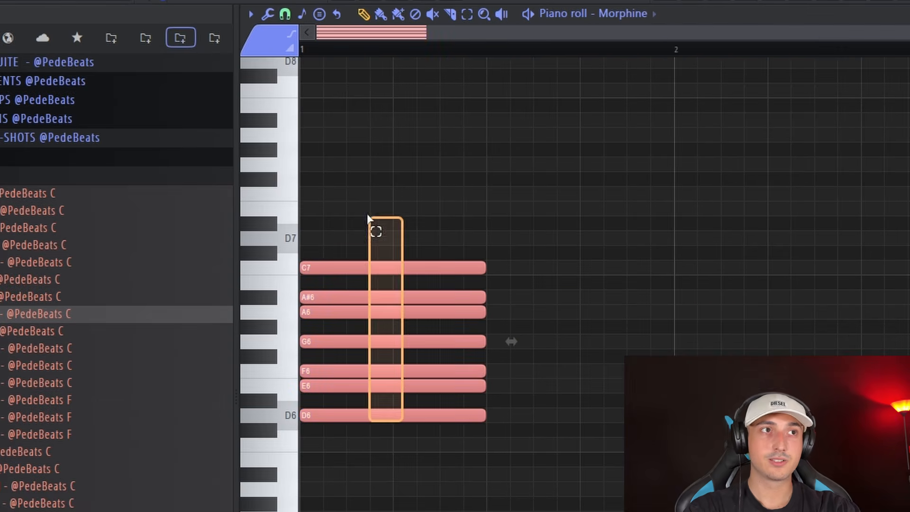
# Replace the stacked scale notes with a one-beat D6 at the start of bar 1, followed by half-beat E6 and F6 notes
pyautogui.click(302, 13)
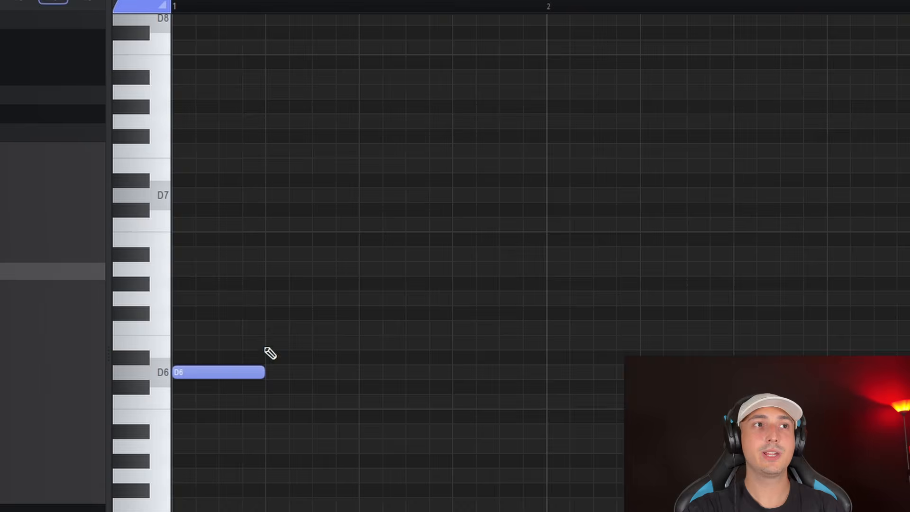
pyautogui.doubleClick(305, 341)
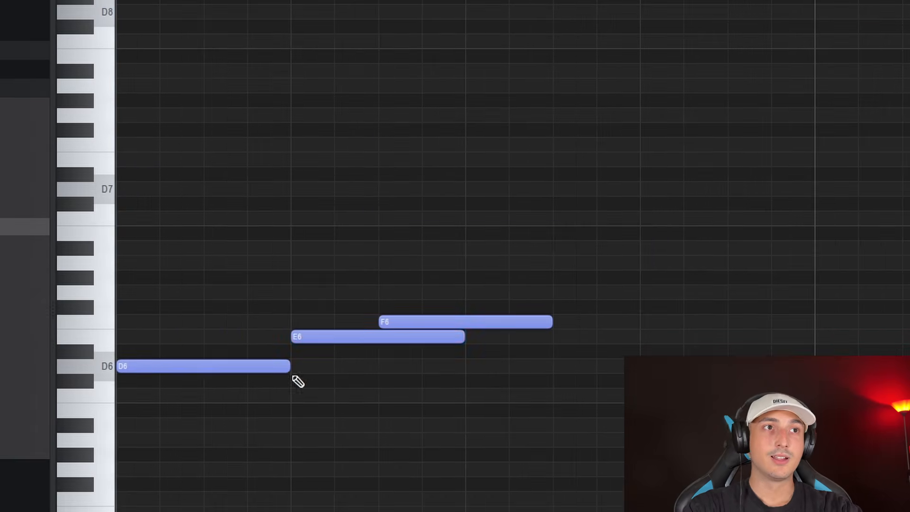
pyautogui.moveTo(362, 372)
pyautogui.mouseDown()
pyautogui.moveTo(412, 259)
pyautogui.moveTo(366, 275)
pyautogui.moveTo(393, 400)
pyautogui.moveTo(424, 388)
pyautogui.mouseUp()
pyautogui.press('space')
pyautogui.moveTo(549, 323); pyautogui.dragTo(474, 345)
pyautogui.keyDown('ctrl'); pyautogui.click(521, 362); pyautogui.keyUp('ctrl')
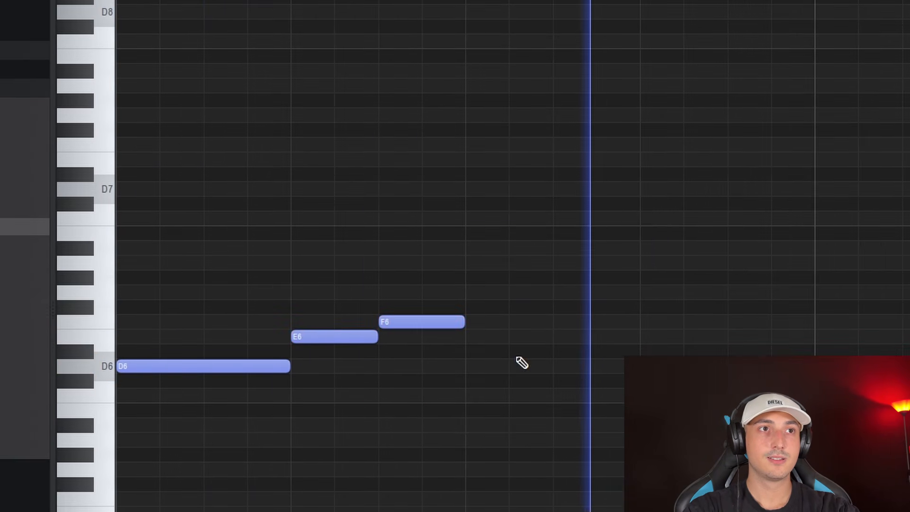
# Play back the three notes, then add half-beat D6 and E6 notes after the F6, listening after each addition
pyautogui.scroll(3, 345, 327)
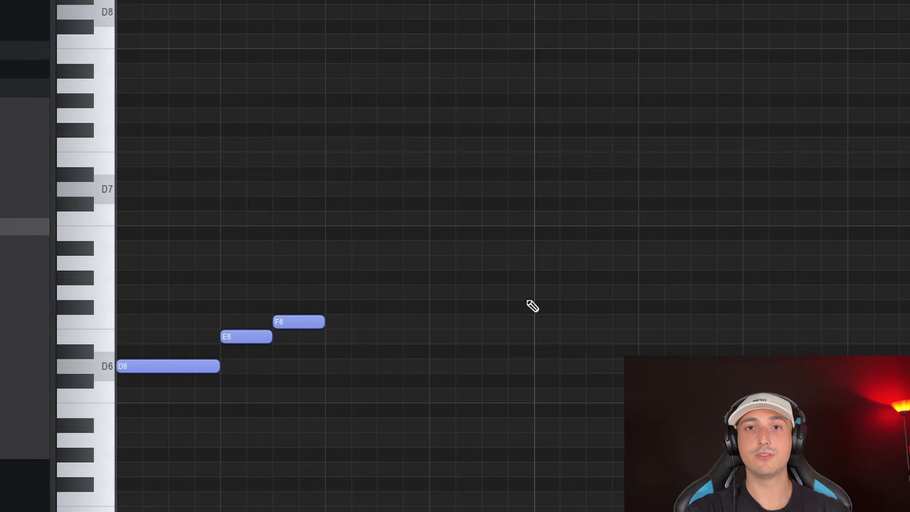
pyautogui.press('space')
pyautogui.press('space')
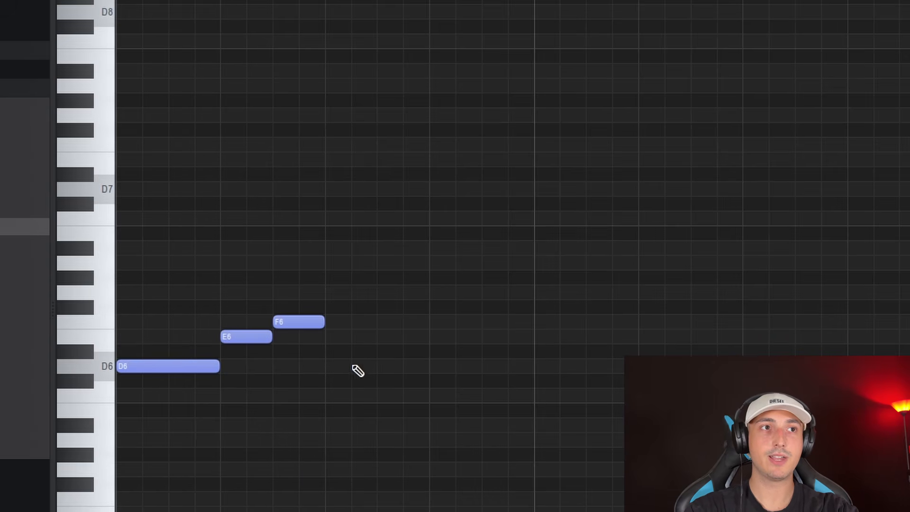
pyautogui.press('space')
pyautogui.click(326, 365)
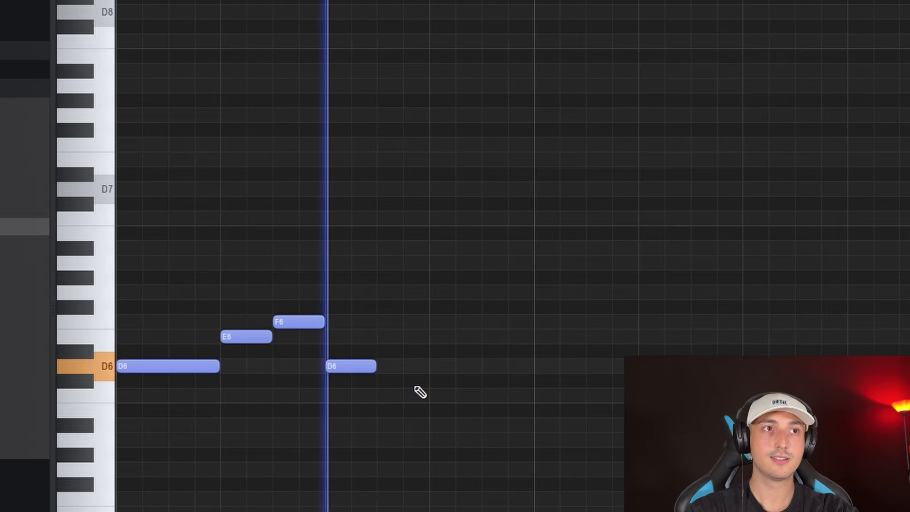
pyautogui.press('space')
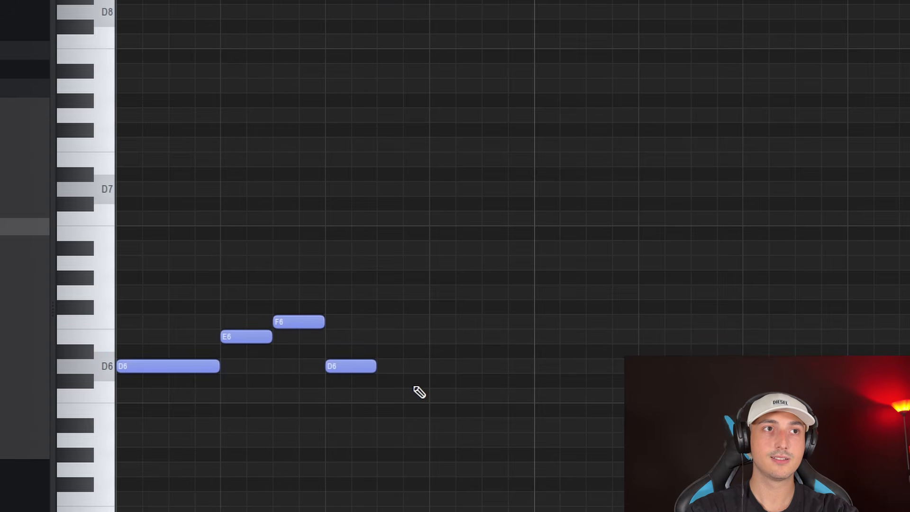
pyautogui.click(383, 338)
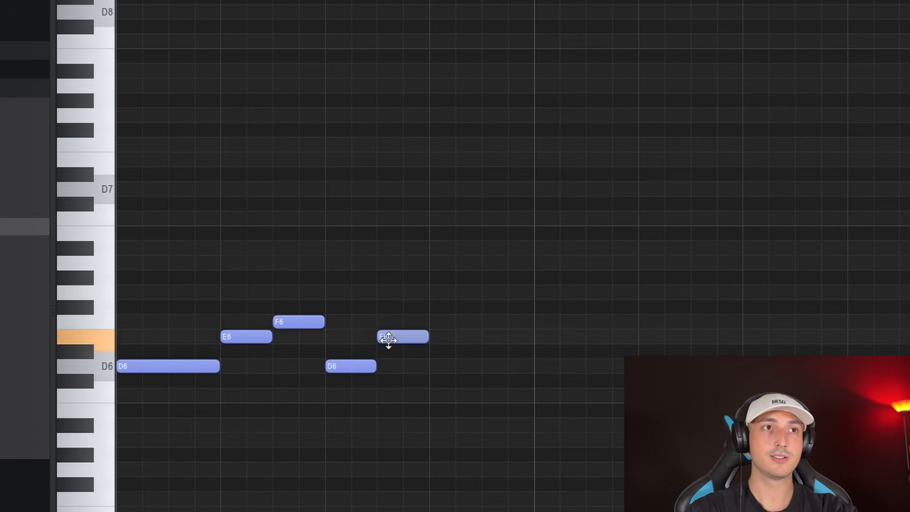
pyautogui.press('space')
pyautogui.press('space')
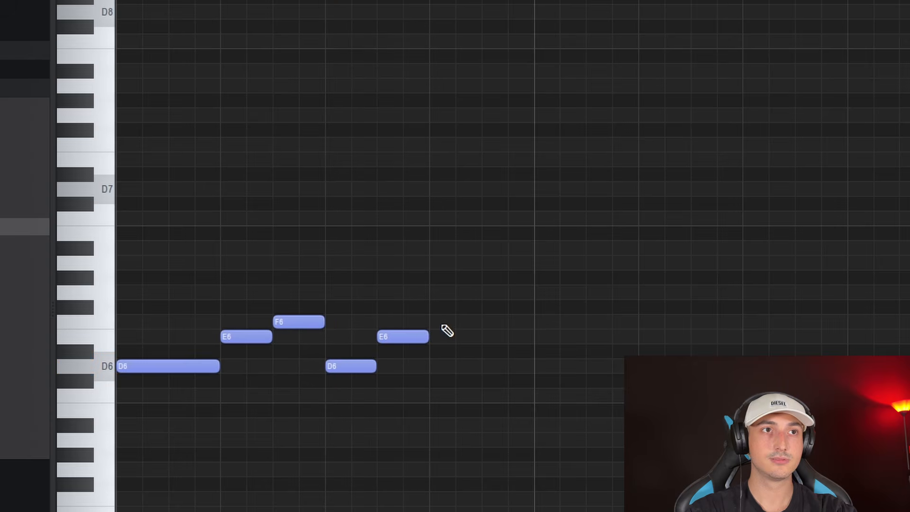
# Complete bar 1 with half-beat F6 and E6 notes and play the melody
pyautogui.click(450, 323)
pyautogui.press('space')
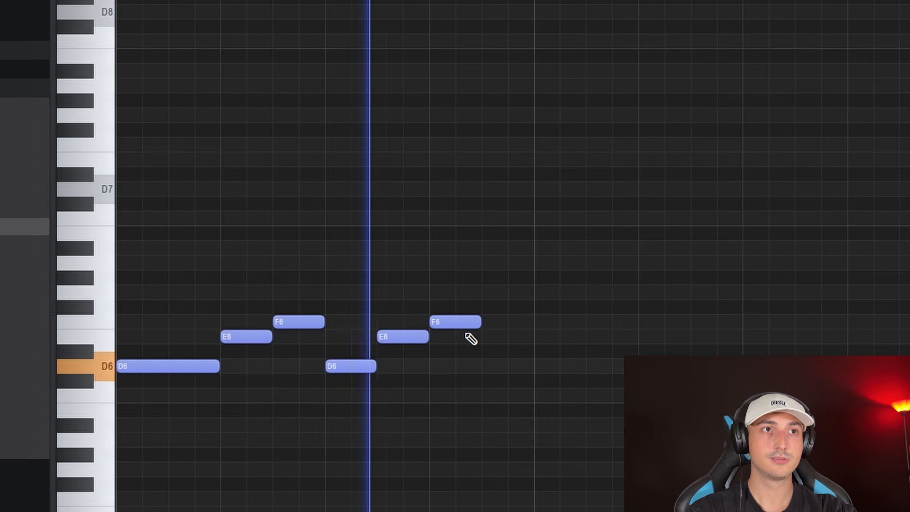
pyautogui.press('space')
pyautogui.click(496, 337)
pyautogui.press('space')
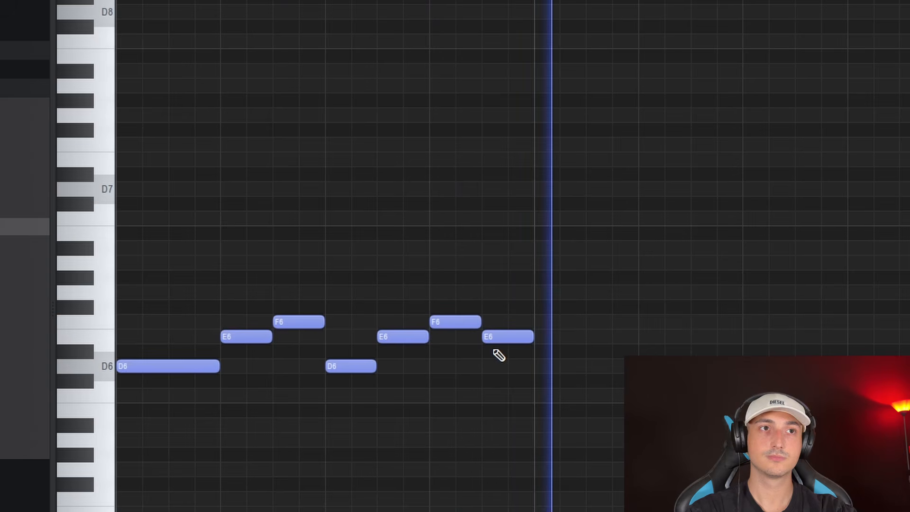
pyautogui.press('space')
# Duplicate the whole bar 1 melody three times to fill four bars and play it
pyautogui.hotkey('ctrl', 'a')
pyautogui.scroll(-1, 256, 326)
pyautogui.scroll(-1, 261, 328)
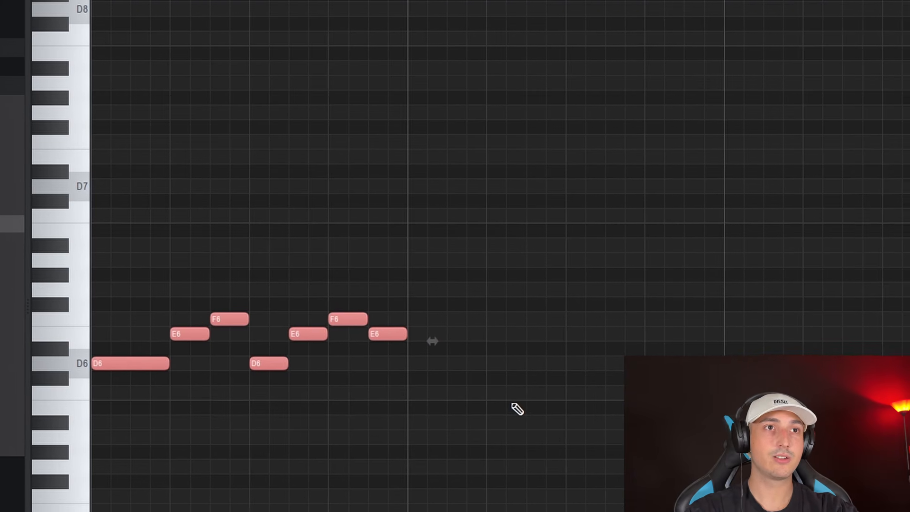
pyautogui.hotkey('ctrl', 'b')
pyautogui.hotkey('ctrl', 'b')
pyautogui.hotkey('ctrl', 'b')
pyautogui.scroll(-1, 483, 403)
pyautogui.press('space')
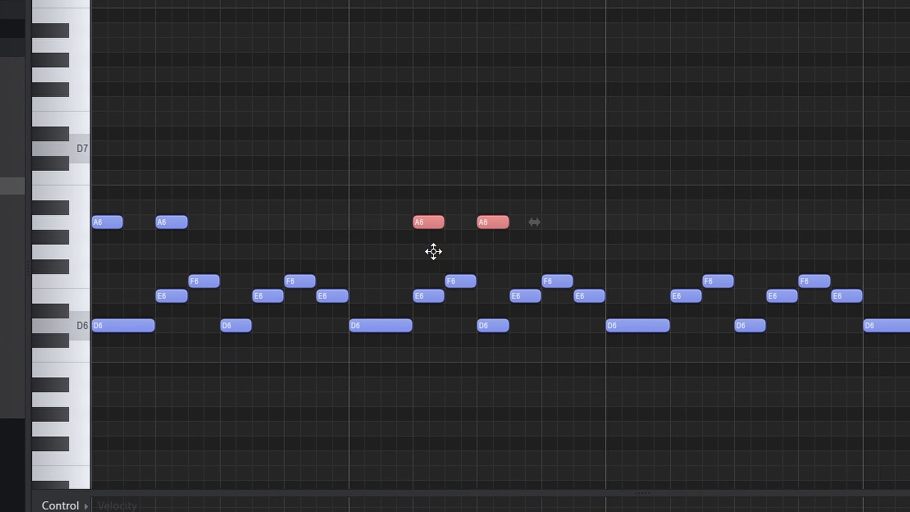
# Transpose the melody down one octave so it starts on D5 and listen to it
pyautogui.press('space')
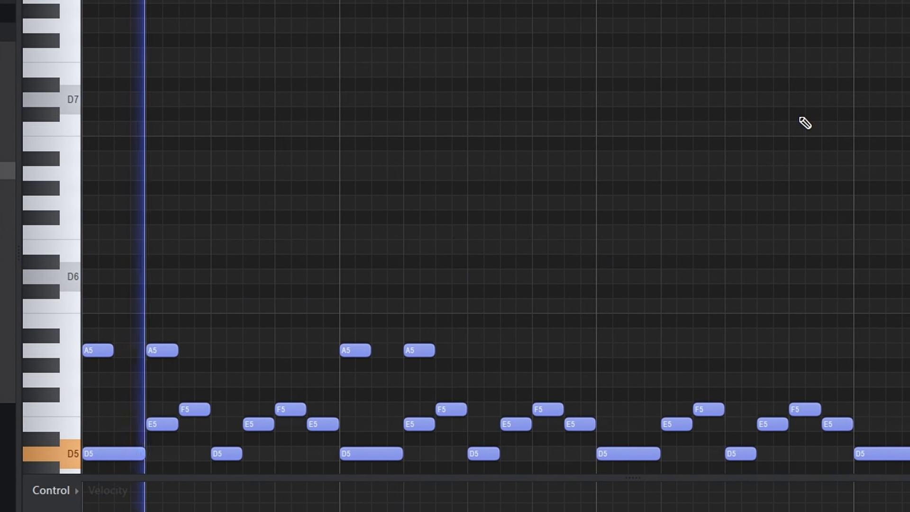
pyautogui.scroll(-3, 564, 299)
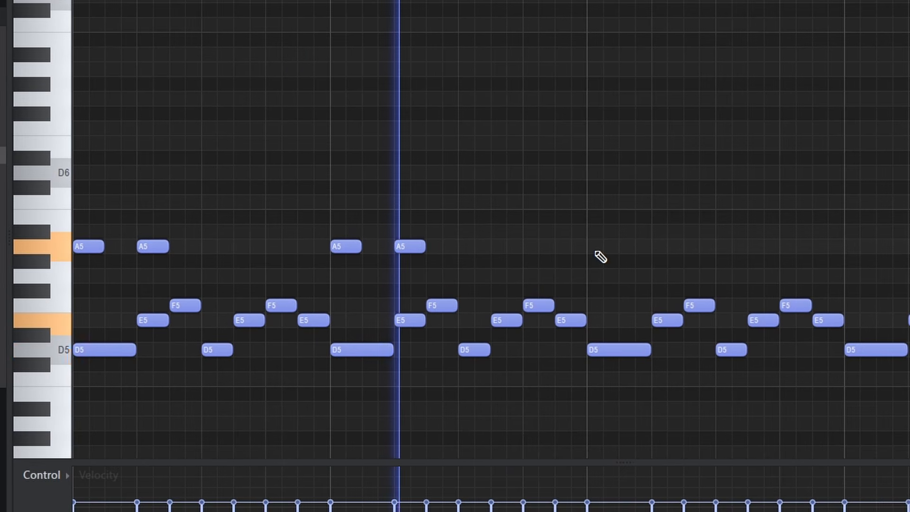
pyautogui.press('space')
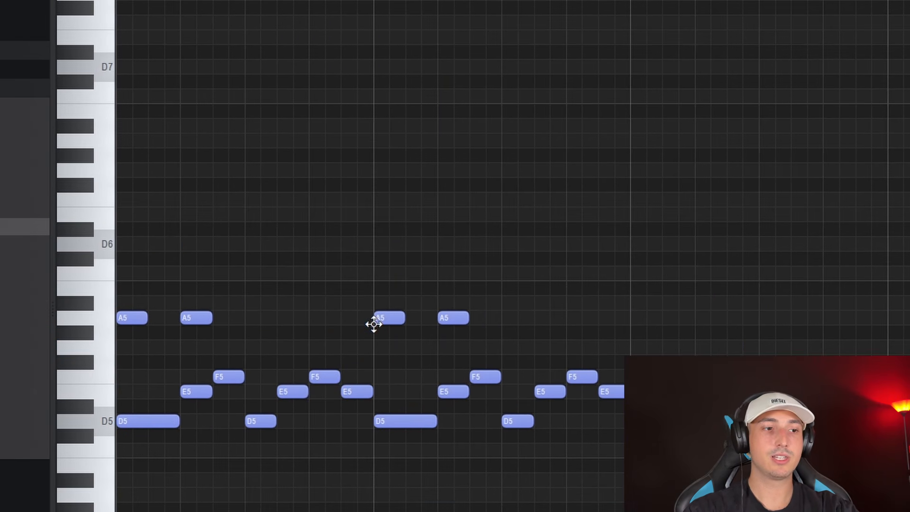
# Copy the pair of half-beat A5 notes to the starts of bars 3 and 4, then clear the note selection
pyautogui.scroll(3, 376, 327)
pyautogui.scroll(-9, 378, 329)
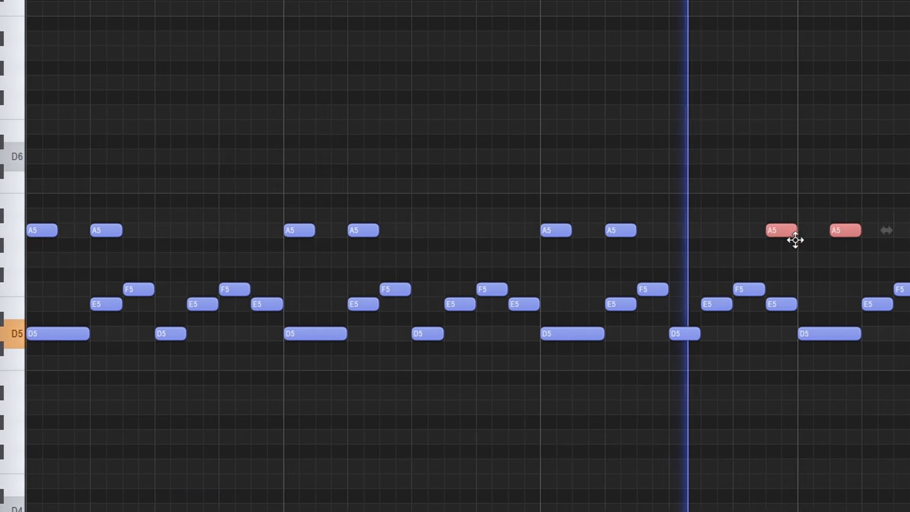
pyautogui.moveTo(795, 239); pyautogui.dragTo(808, 249)
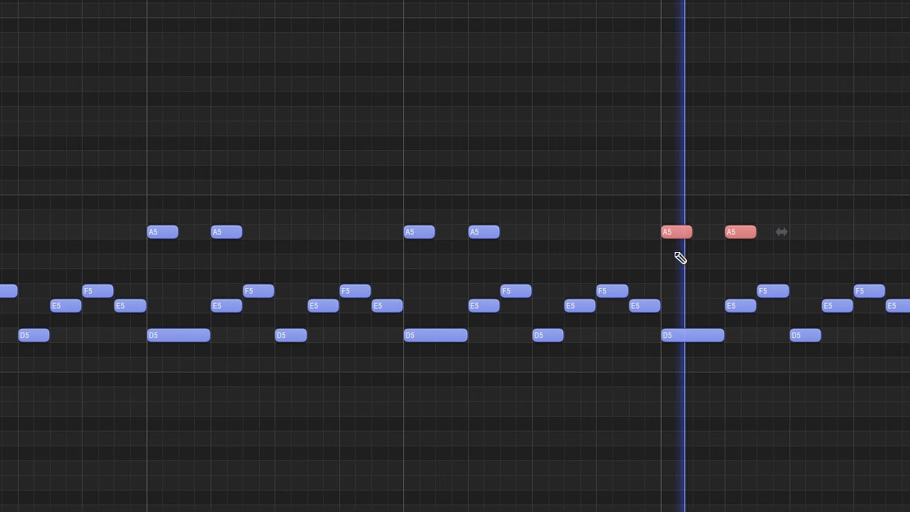
pyautogui.hotkey('ctrl', 'd')
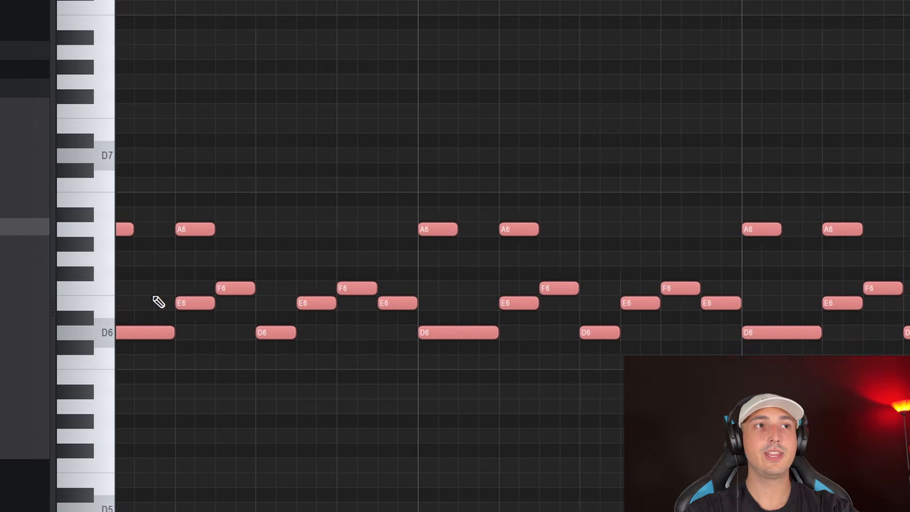
# Lengthen all the selected melody notes by half a beat so they overlap, and play the result
pyautogui.scroll(2, 159, 302)
pyautogui.scroll(1, 144, 223)
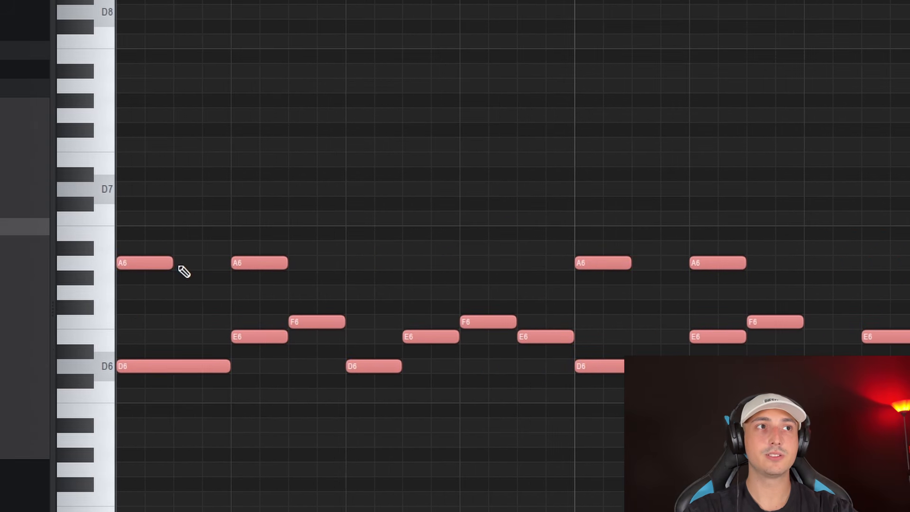
pyautogui.moveTo(169, 265)
pyautogui.mouseDown()
pyautogui.moveTo(209, 272)
pyautogui.moveTo(172, 265)
pyautogui.mouseUp()
pyautogui.scroll(-2, 190, 269)
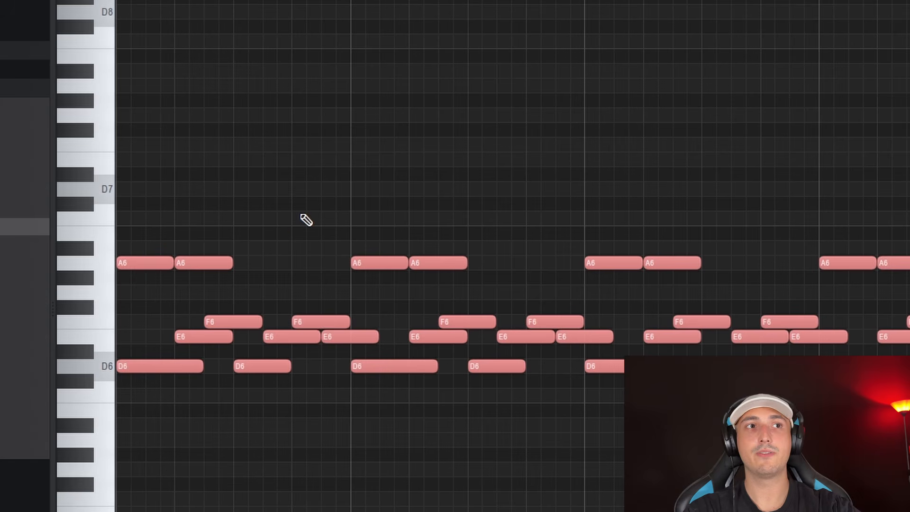
pyautogui.press('space')
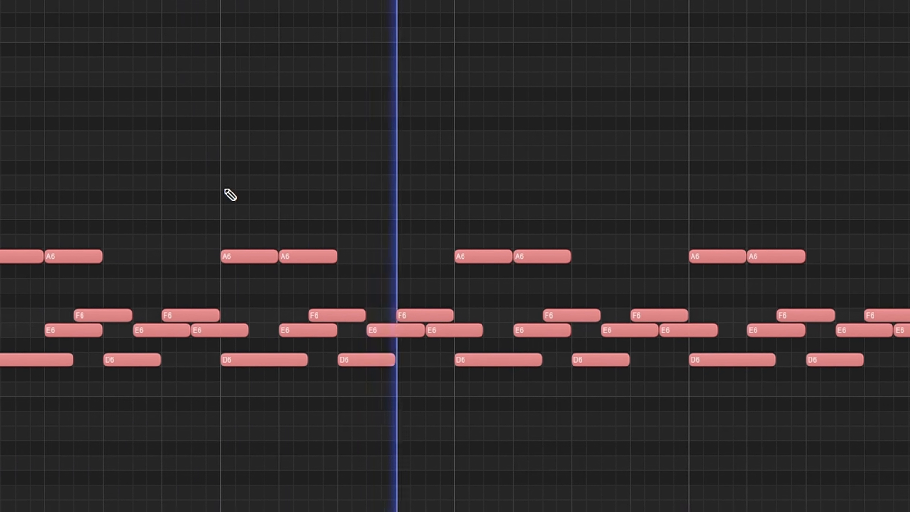
pyautogui.hotkey('ctrl', 'a')
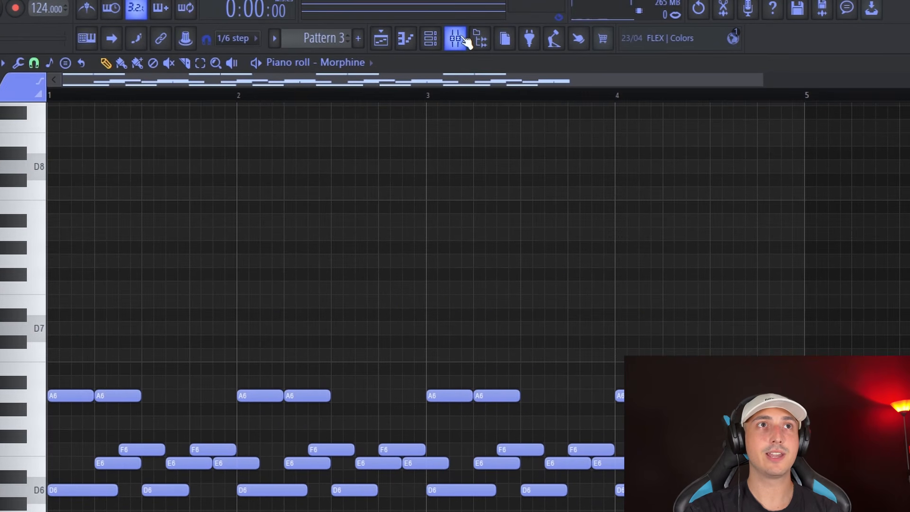
# Open the mixer and look at the effects available for slot 1 of Insert 1, without loading any
pyautogui.click(455, 39)
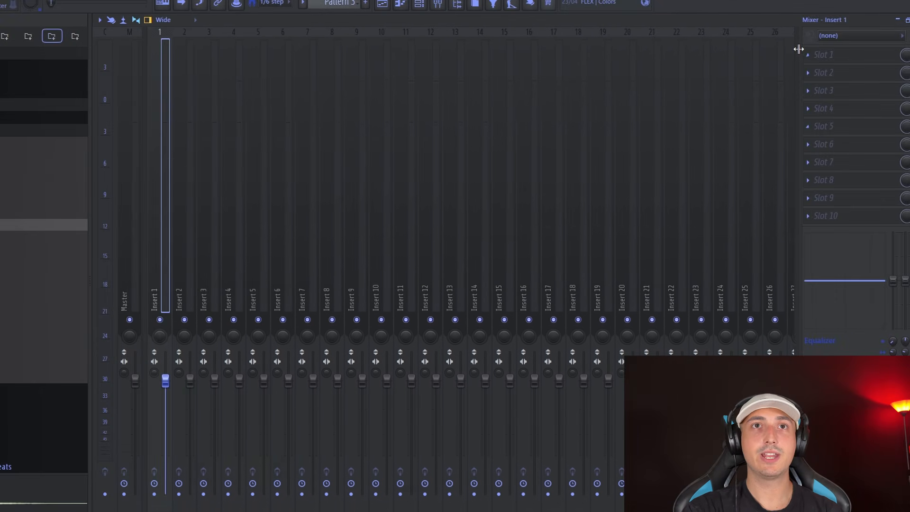
pyautogui.click(810, 61)
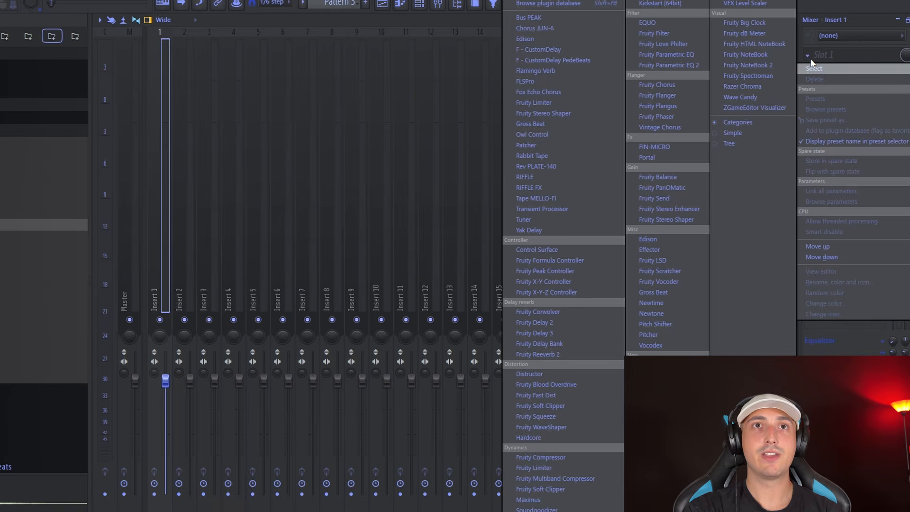
pyautogui.press('Escape')
# Route the Morphine channel to mixer track 1 in the channel rack and play the pattern to check the signal on Insert 1
pyautogui.click(419, 5)
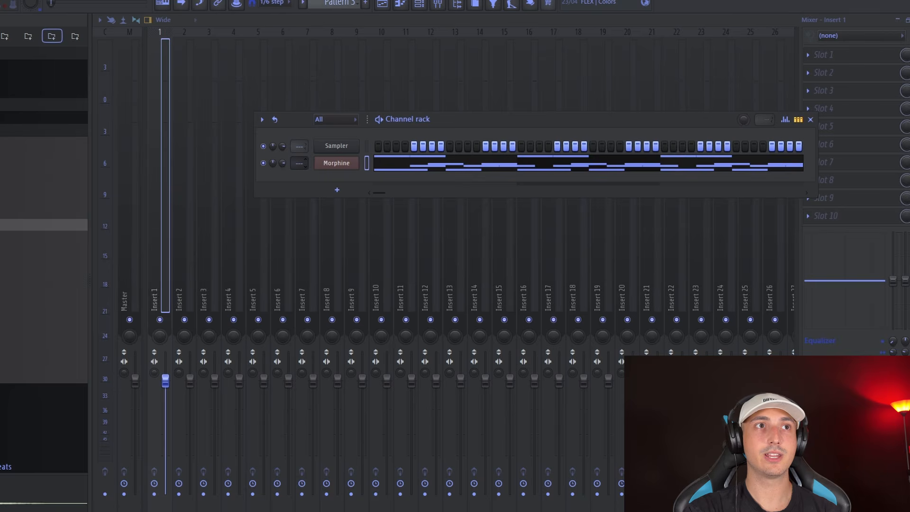
pyautogui.moveTo(292, 163); pyautogui.dragTo(299, 160)
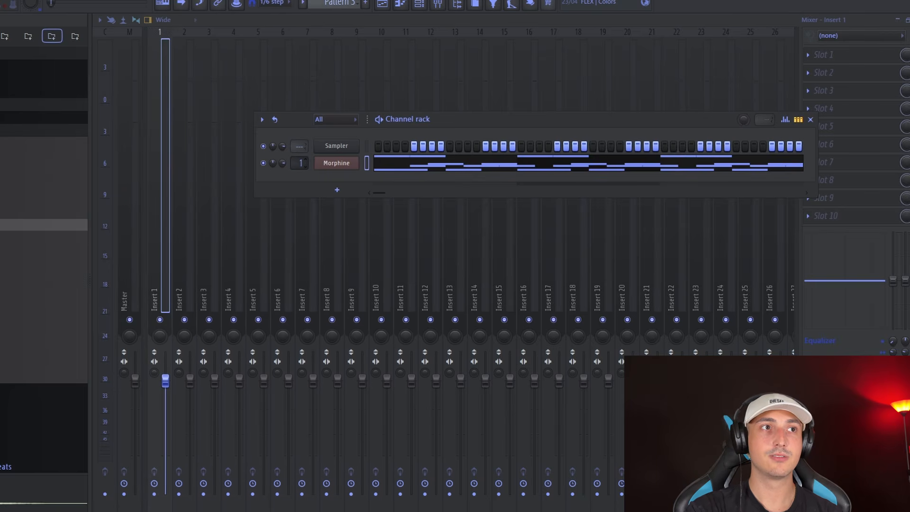
pyautogui.press('space')
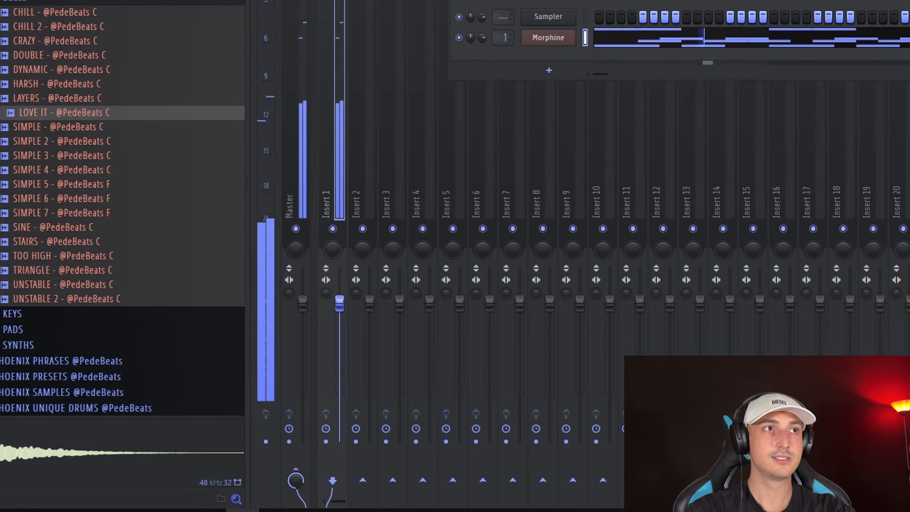
pyautogui.press('space')
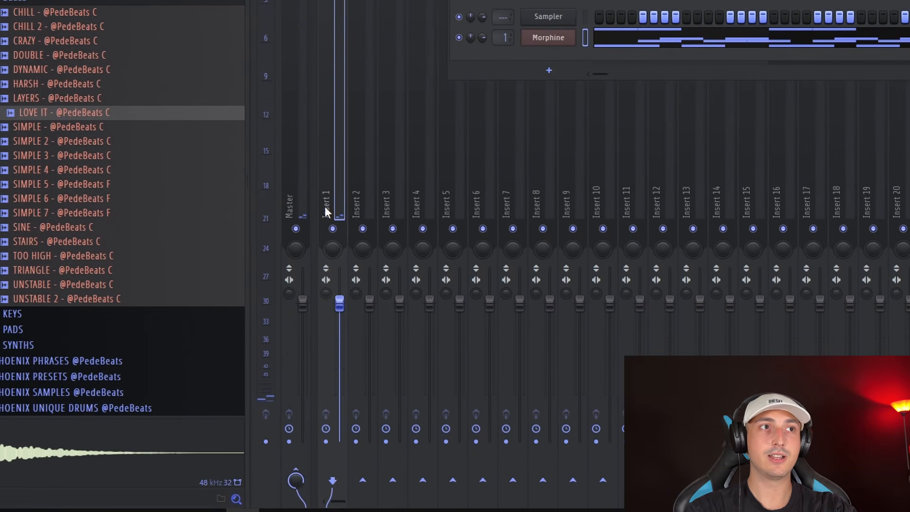
# Load Fruity Reeverb 2 into slot 1 of Insert 1, raise its wet level, lower its dry level and play the pattern
pyautogui.click(295, 220)
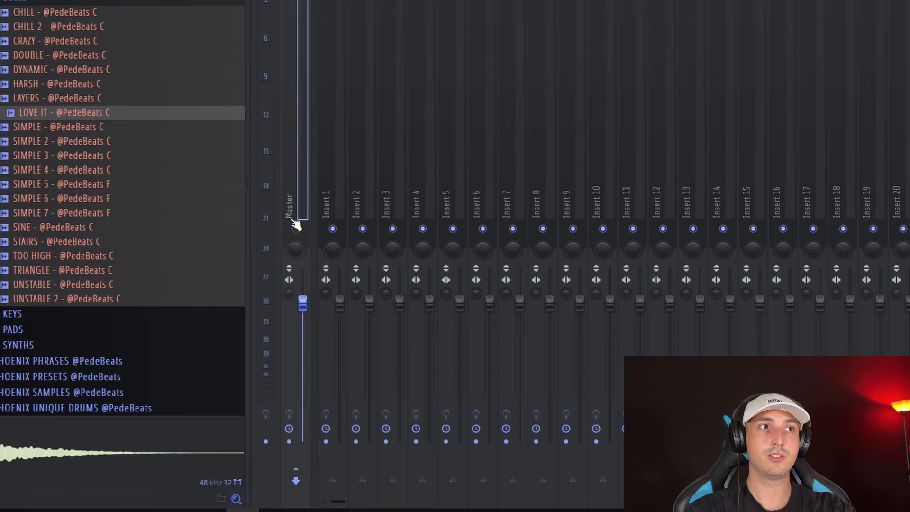
pyautogui.click(331, 204)
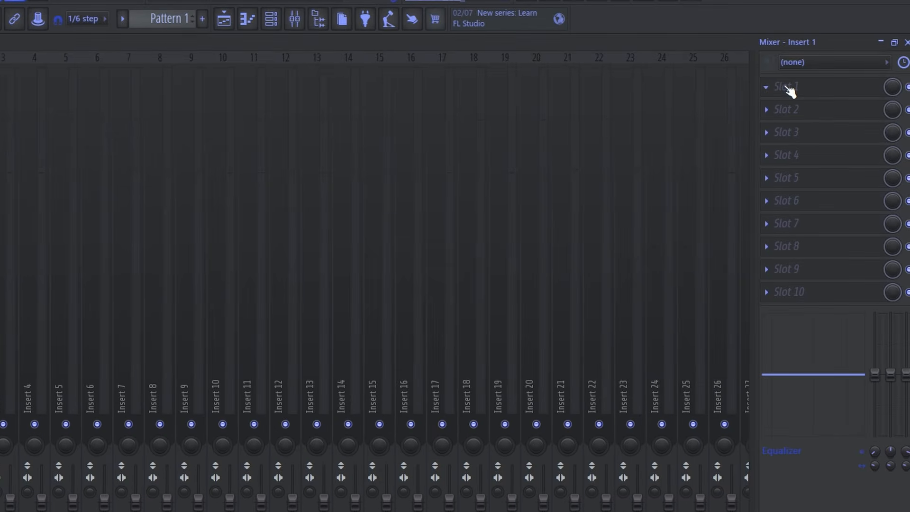
pyautogui.click(788, 87)
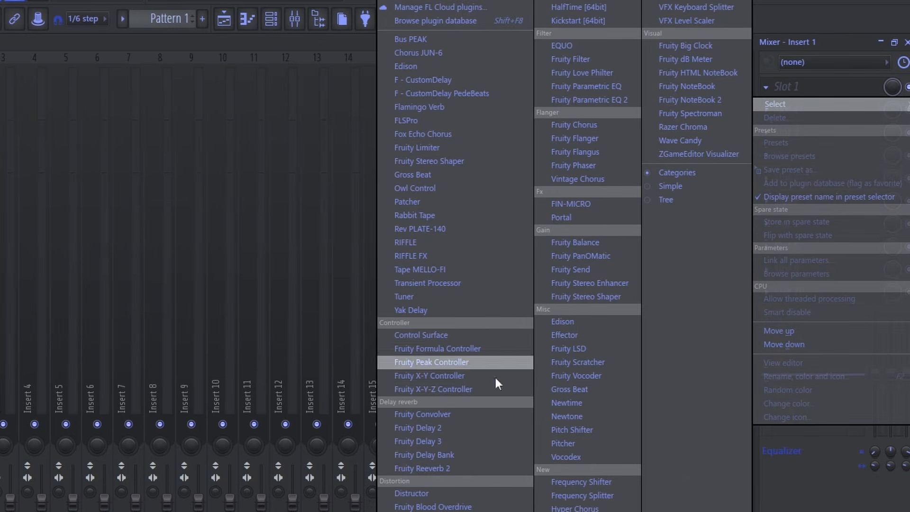
pyautogui.click(450, 463)
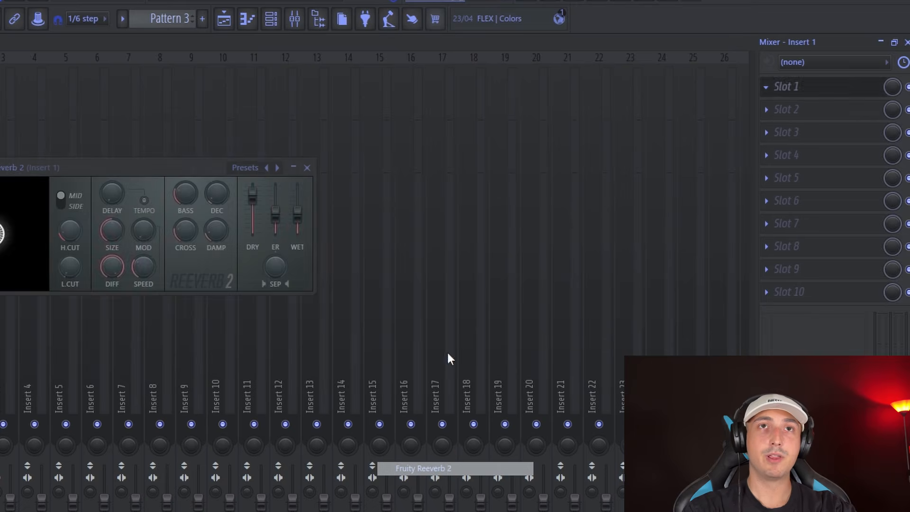
pyautogui.moveTo(608, 203); pyautogui.dragTo(599, 194)
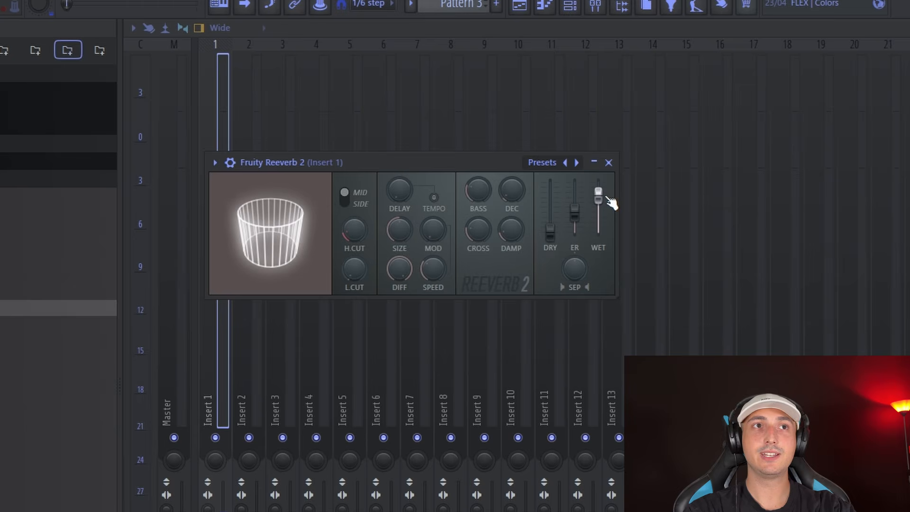
pyautogui.press('space')
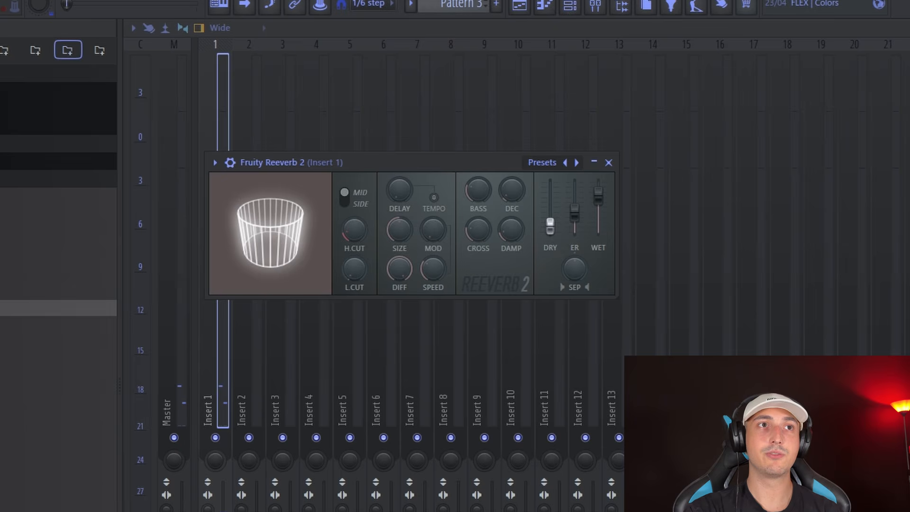
# Rebalance Fruity Reeverb 2 with a high dry level and a moderate wet level, and play the pattern to hear it
pyautogui.moveTo(598, 193); pyautogui.dragTo(598, 230)
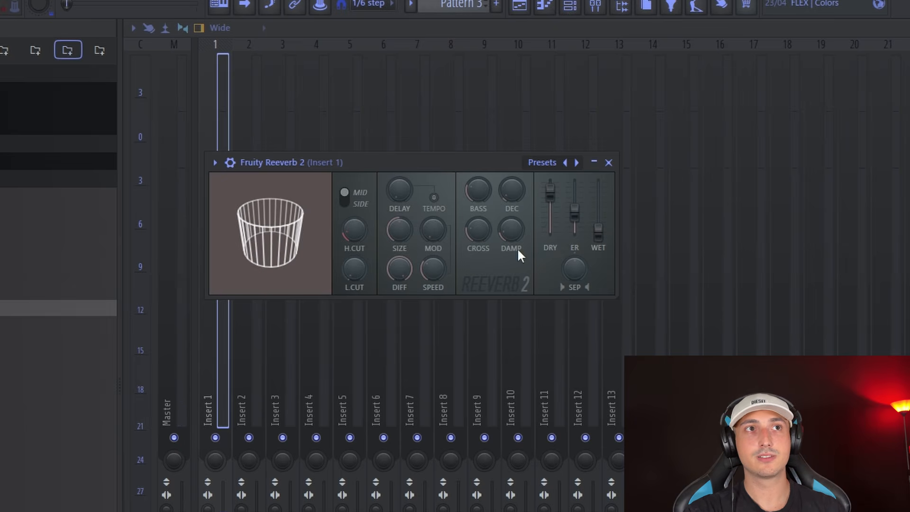
pyautogui.moveTo(549, 180); pyautogui.dragTo(550, 198)
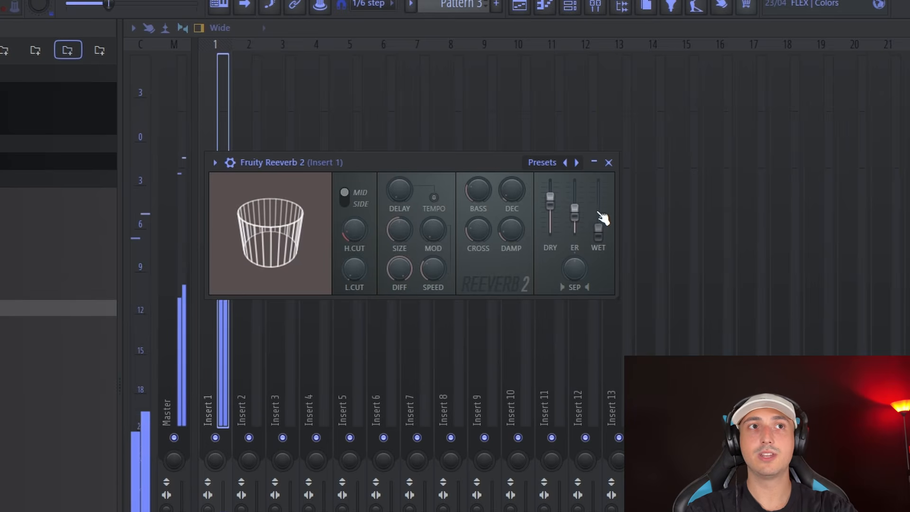
pyautogui.moveTo(598, 231); pyautogui.dragTo(599, 194)
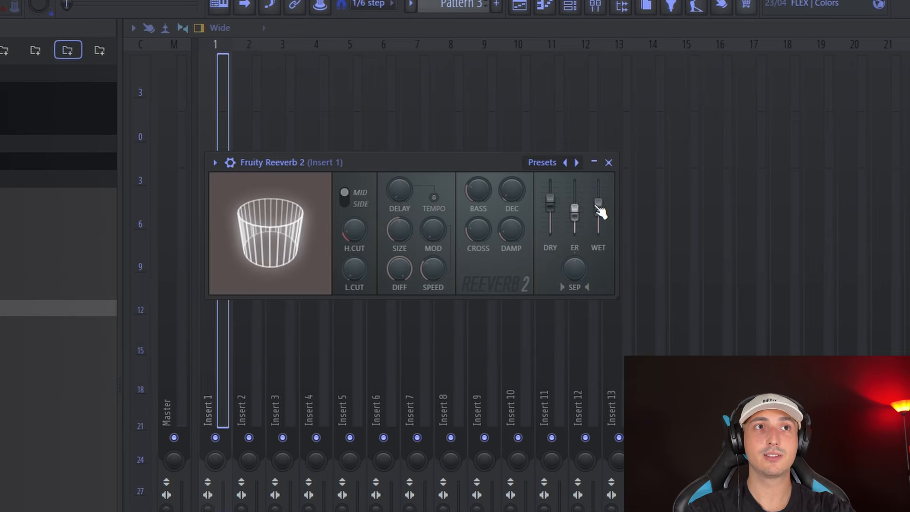
pyautogui.press('space')
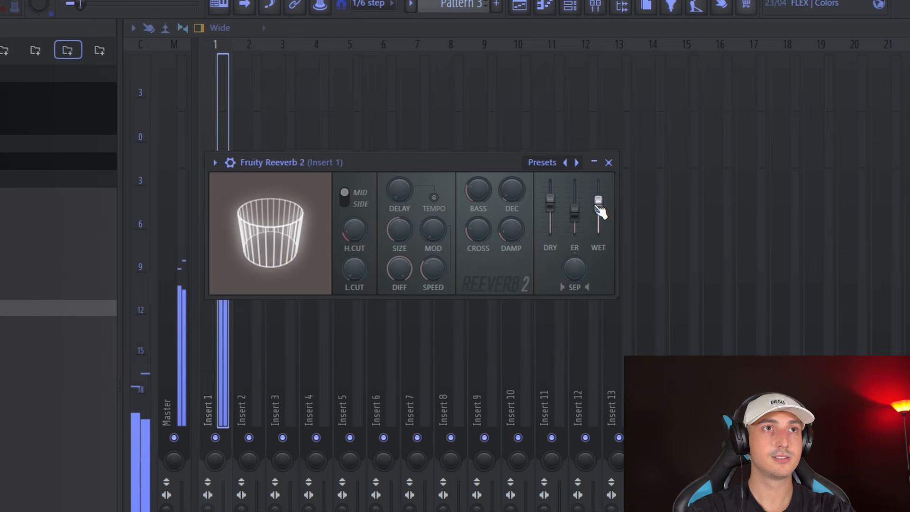
pyautogui.press('Escape')
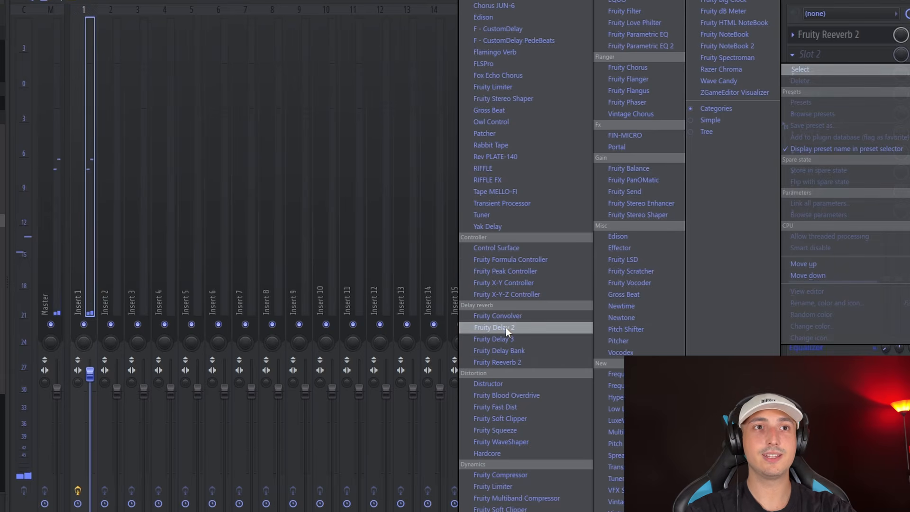
# Load Fruity Delay 2 into slot 2 of Insert 1, adjust its delay time and input volume, and play the pattern
pyautogui.click(510, 327)
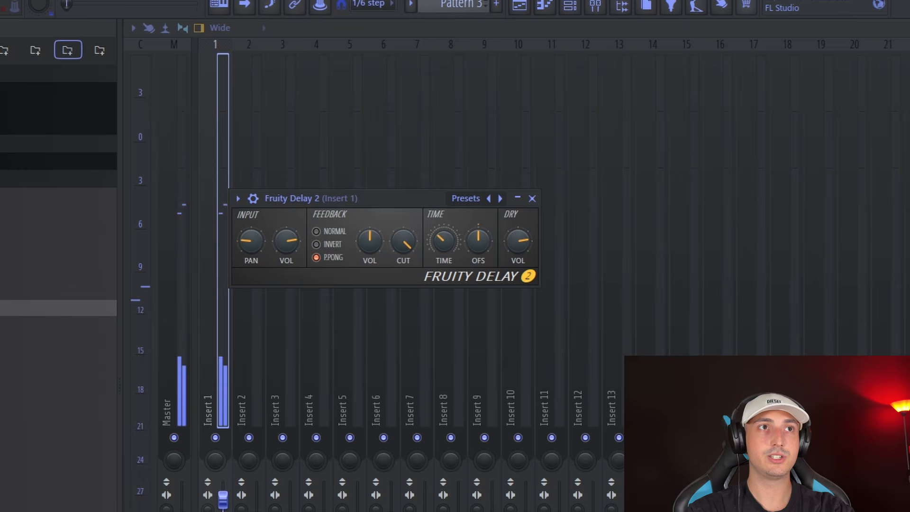
pyautogui.moveTo(442, 250); pyautogui.dragTo(441, 232)
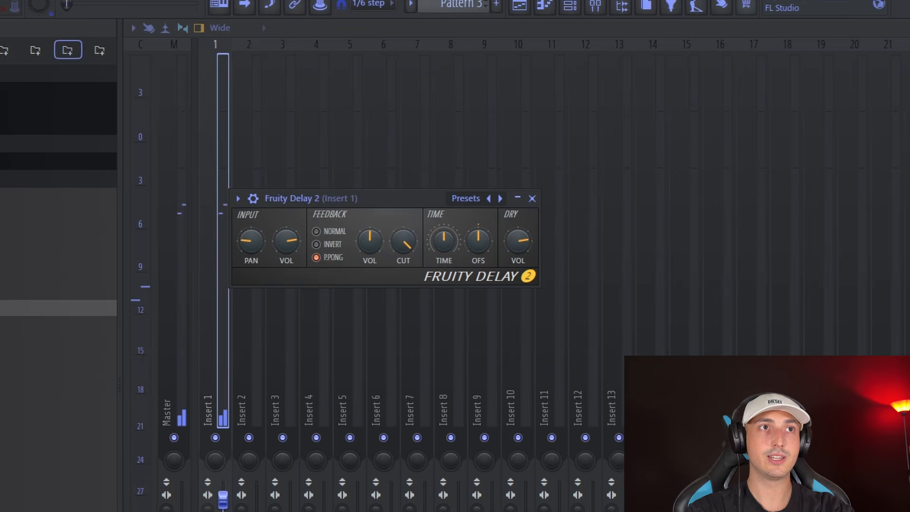
pyautogui.press('space')
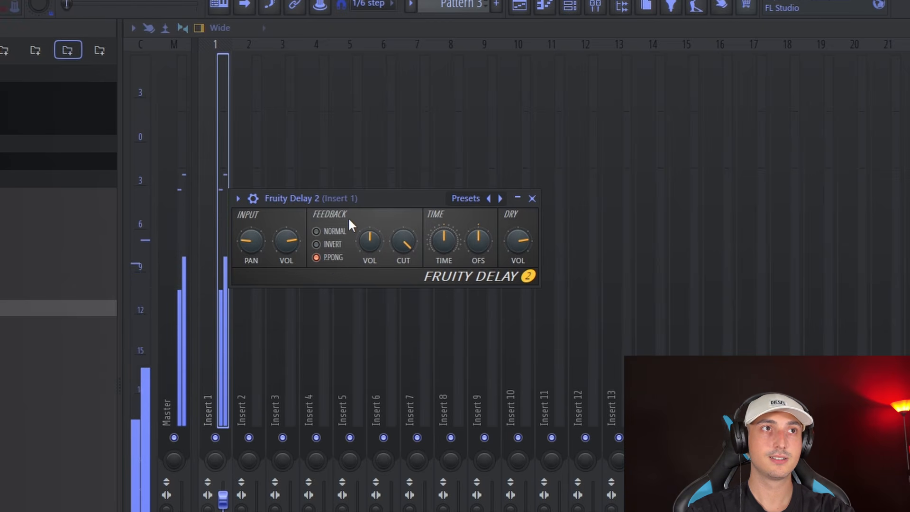
pyautogui.press('space')
pyautogui.moveTo(443, 240); pyautogui.dragTo(443, 258)
pyautogui.moveTo(294, 241); pyautogui.dragTo(280, 225)
pyautogui.press('space')
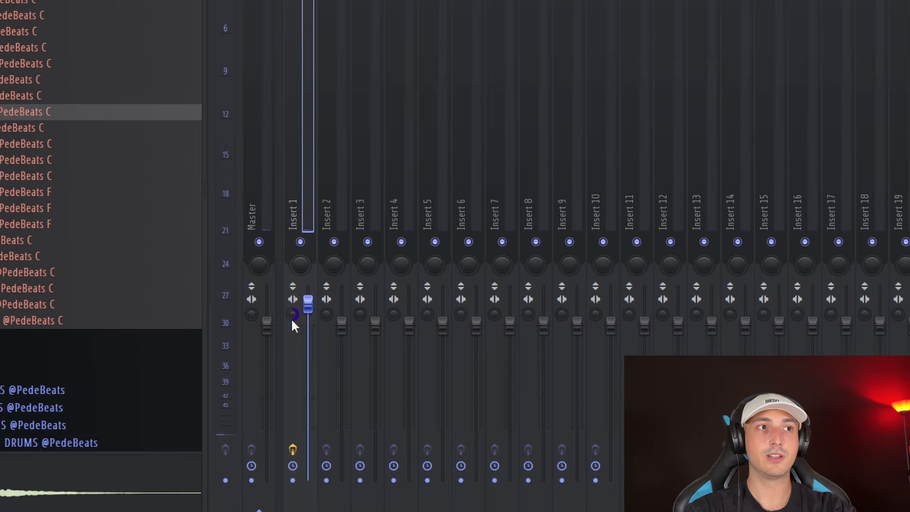
# Adjust the stereo separation of Insert 1 while listening to the pattern
pyautogui.press('space')
pyautogui.moveTo(292, 319); pyautogui.dragTo(292, 350)
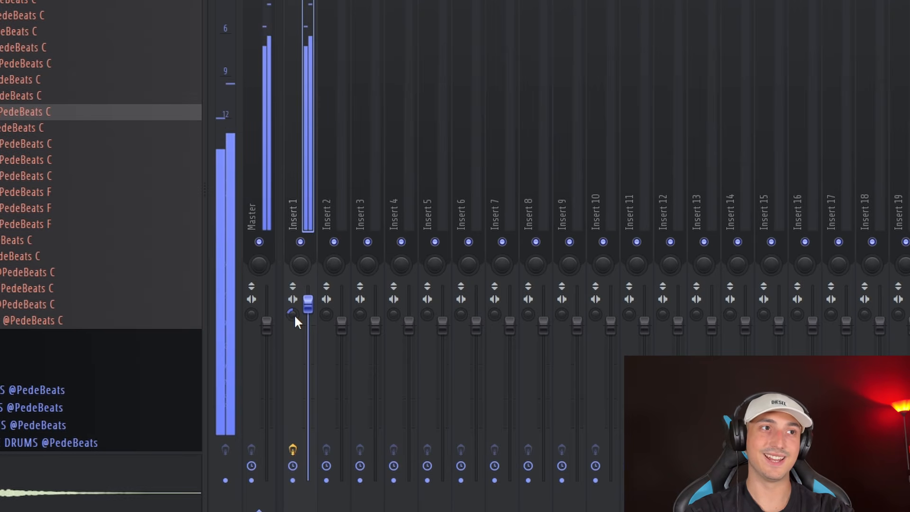
pyautogui.moveTo(293, 315); pyautogui.dragTo(293, 321)
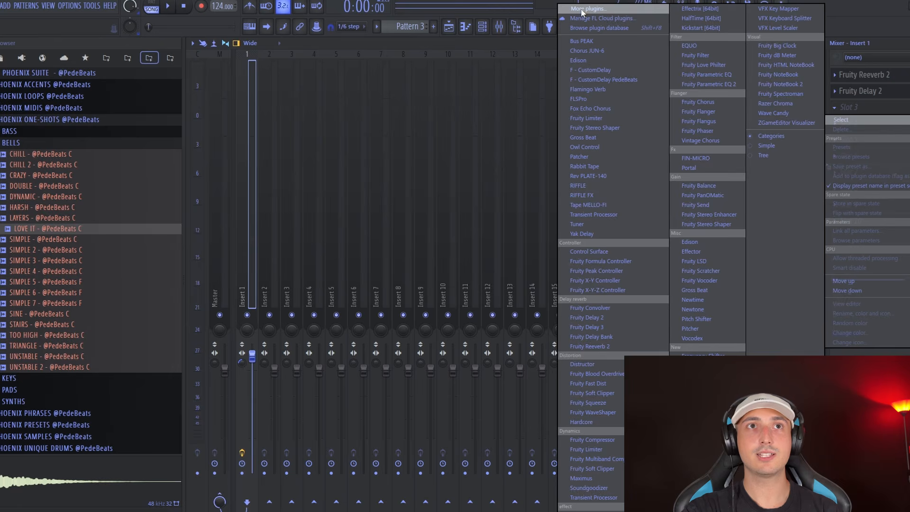
# Load Gross Beat into slot 3 of Insert 1 and choose its Momentary preset
pyautogui.click(582, 9)
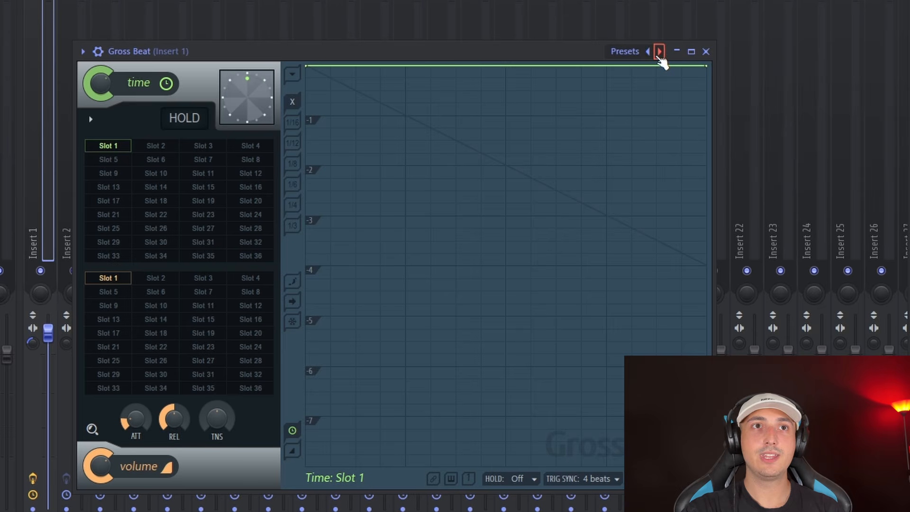
pyautogui.click(660, 51)
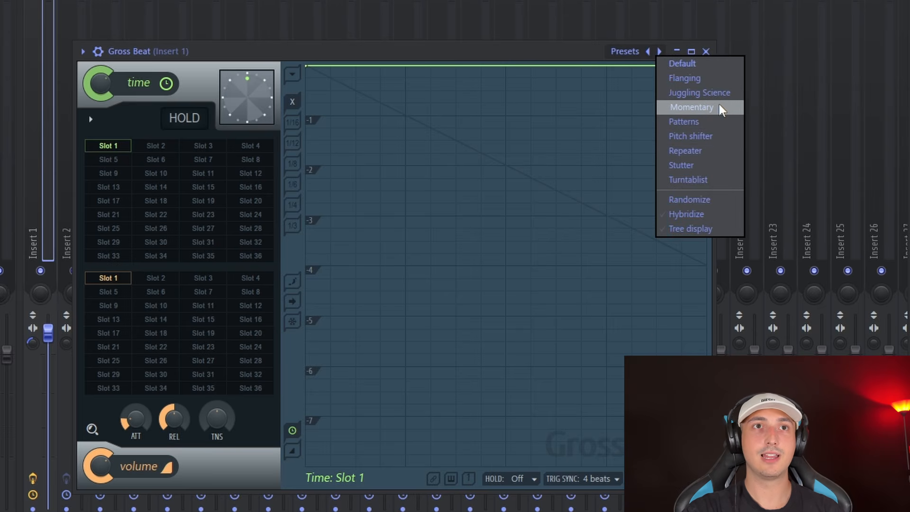
pyautogui.click(692, 107)
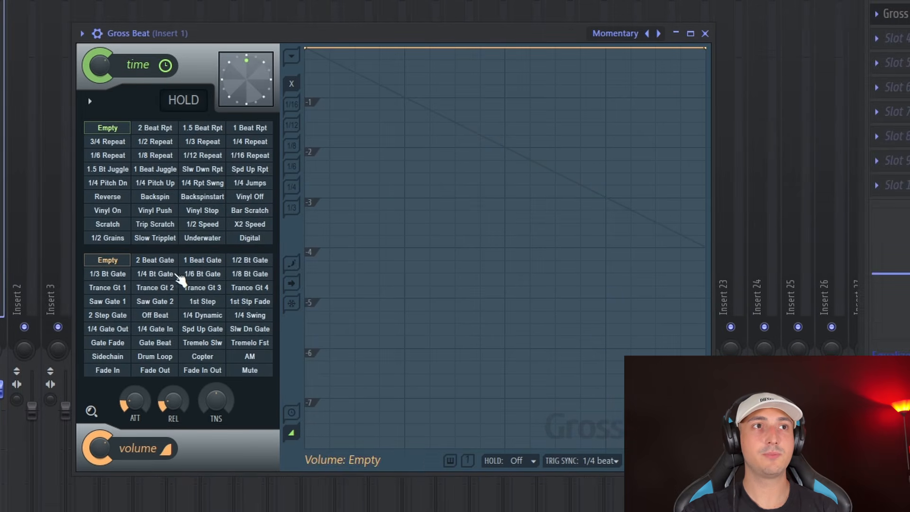
# Try the 1/2 Bt Gate volume effect in Gross Beat with the window maximized, and play the pattern
pyautogui.click(142, 261)
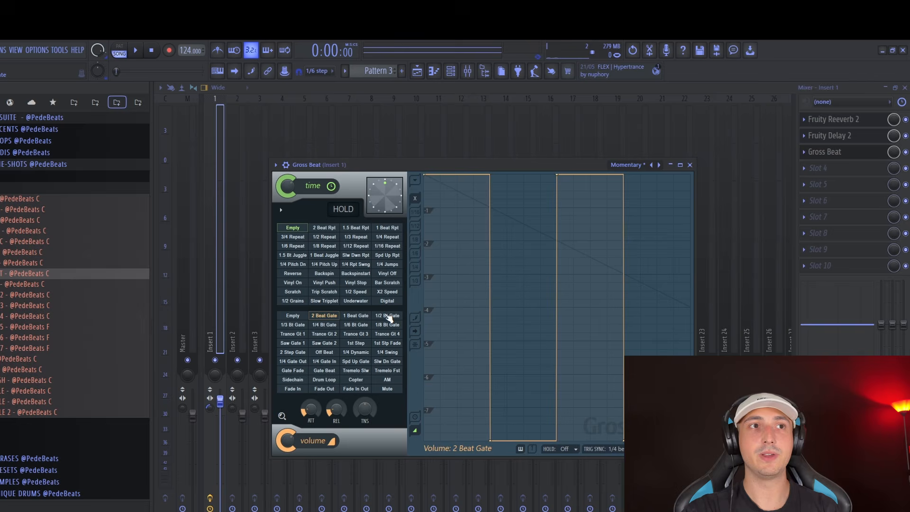
pyautogui.click(388, 316)
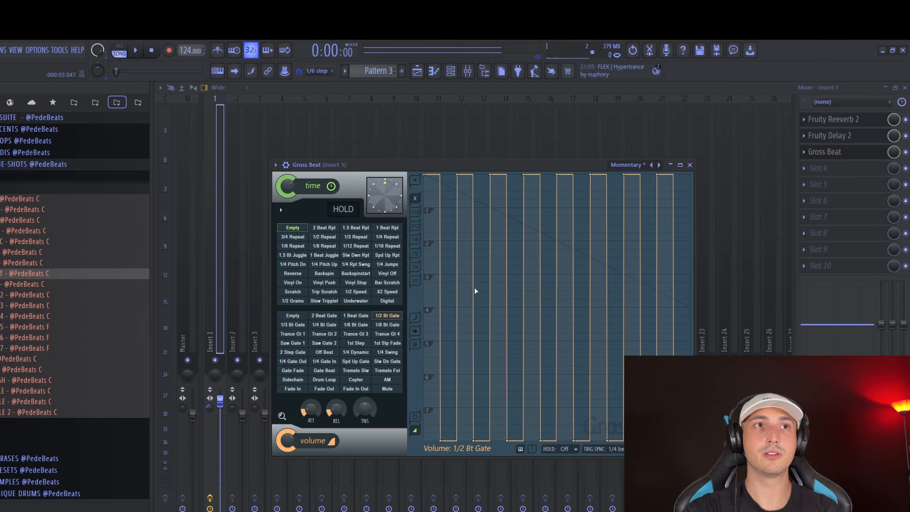
pyautogui.doubleClick(352, 166)
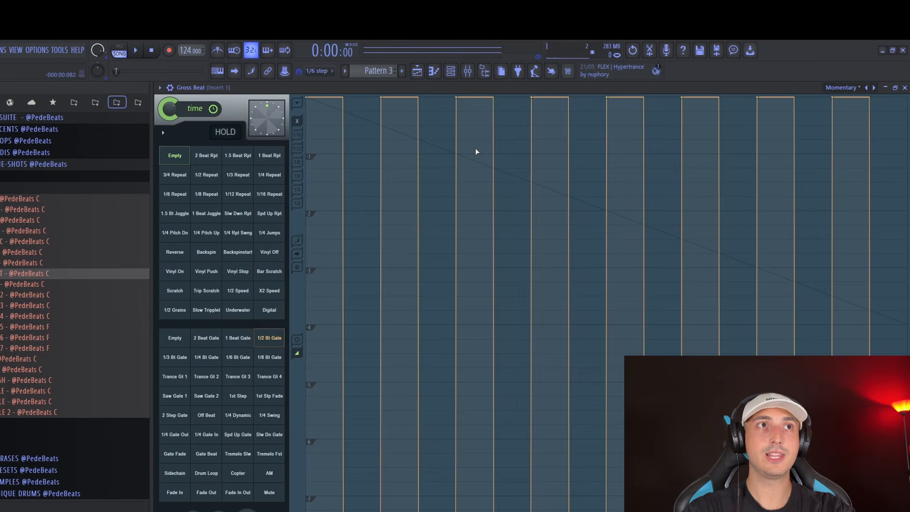
pyautogui.press('space')
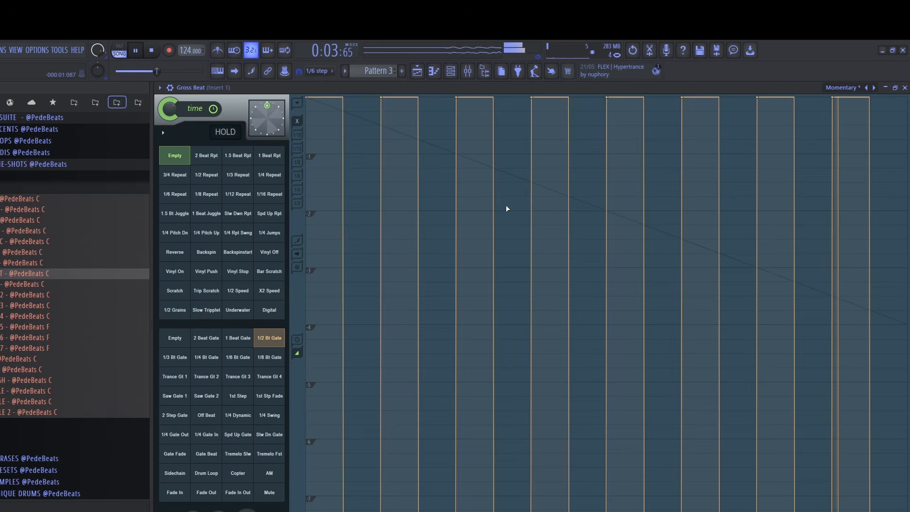
pyautogui.press('space')
# Set Gross Beat's volume effect back to Empty, choose 1/2 Speed as the time effect, and play the pattern
pyautogui.click(176, 155)
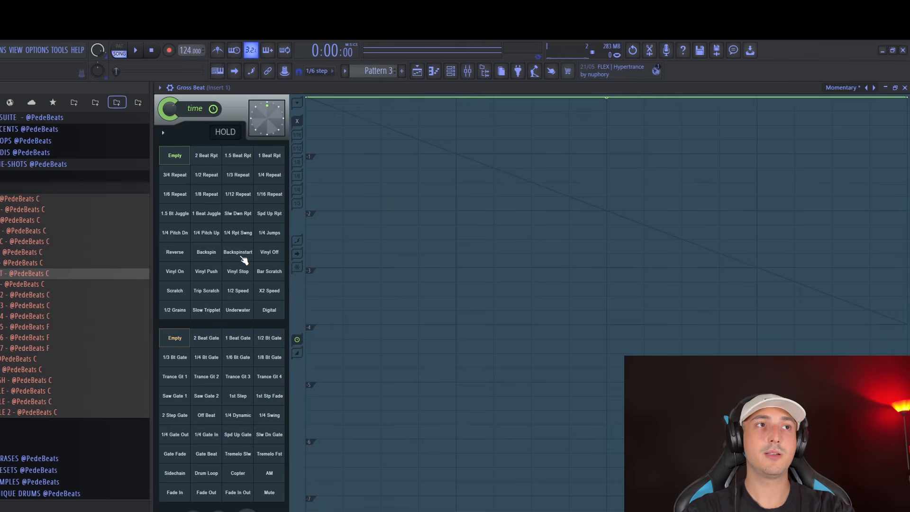
pyautogui.click(244, 294)
pyautogui.press('space')
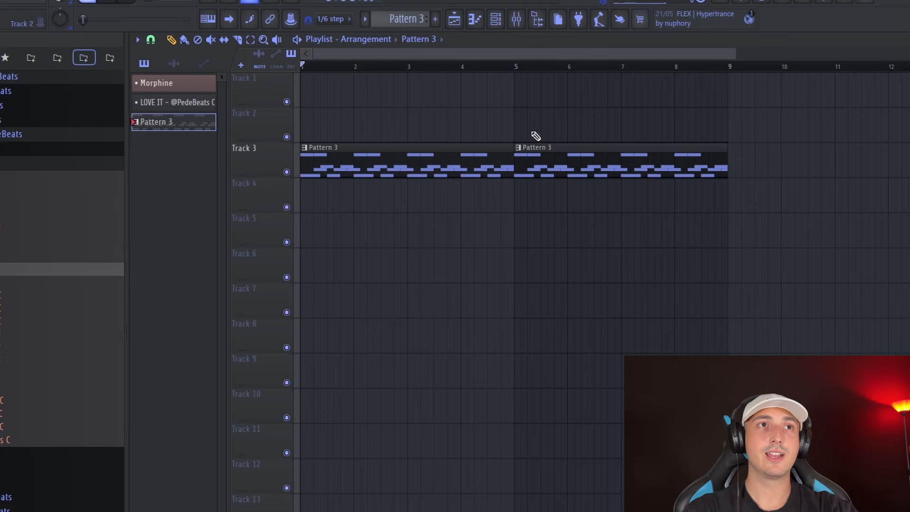
# Consolidate both Pattern 3 clips on Track 3 into a 32Bit float stereo WAV with the tail set to Leave remainder
pyautogui.moveTo(472, 162); pyautogui.dragTo(586, 188)
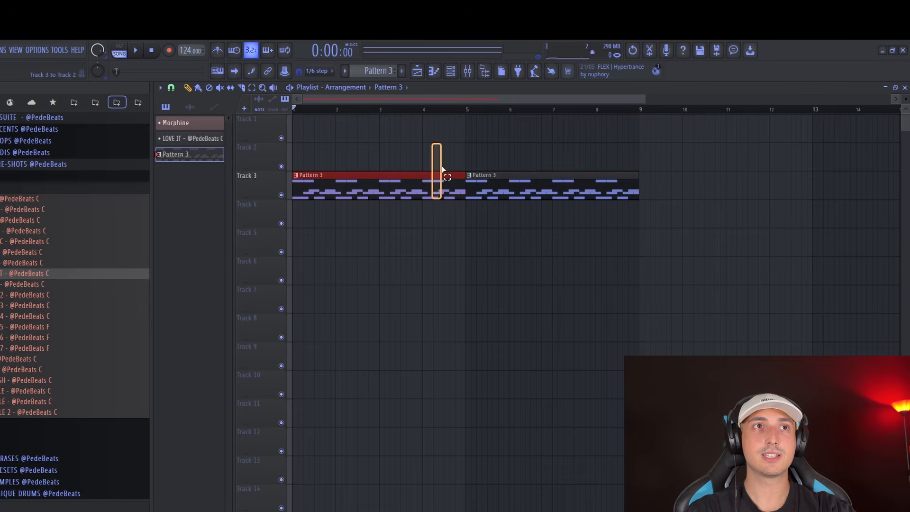
pyautogui.hotkey('ctrl', 'alt', 'c')
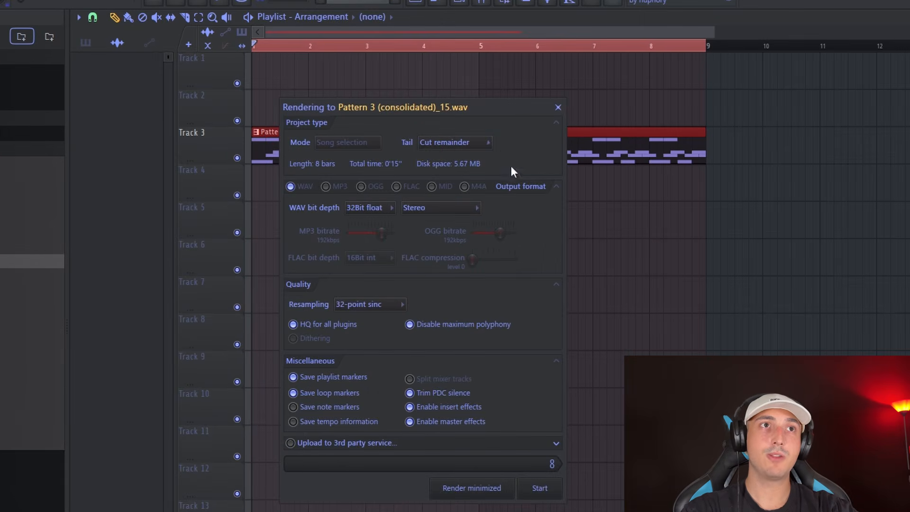
pyautogui.click(438, 179)
pyautogui.click(447, 169)
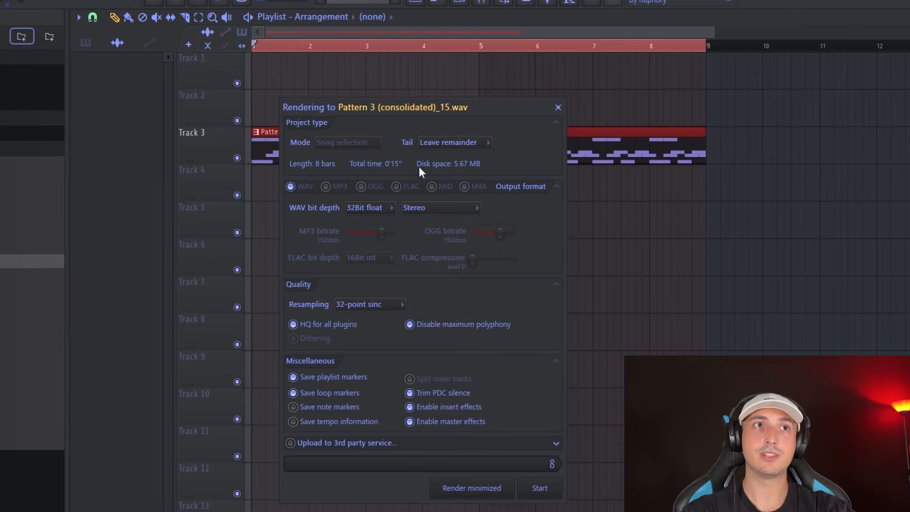
pyautogui.click(450, 142)
pyautogui.click(439, 157)
pyautogui.click(539, 488)
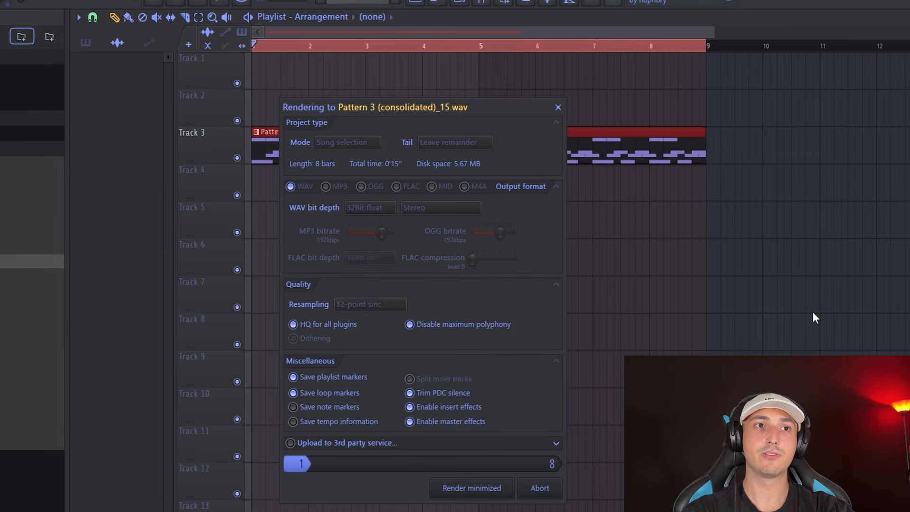
# Play the consolidated audio clip on Track 3 and cut off and delete its tail after bar 9
pyautogui.press('space')
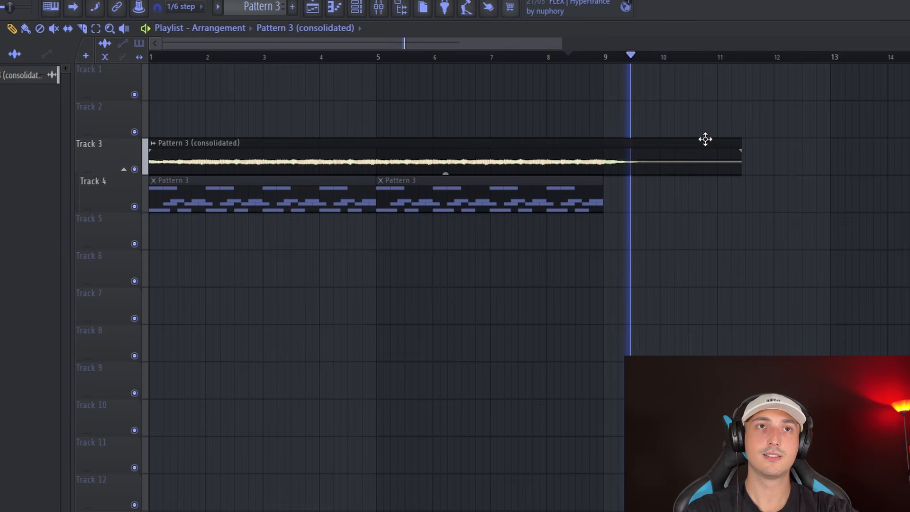
pyautogui.scroll(-1, 617, 169)
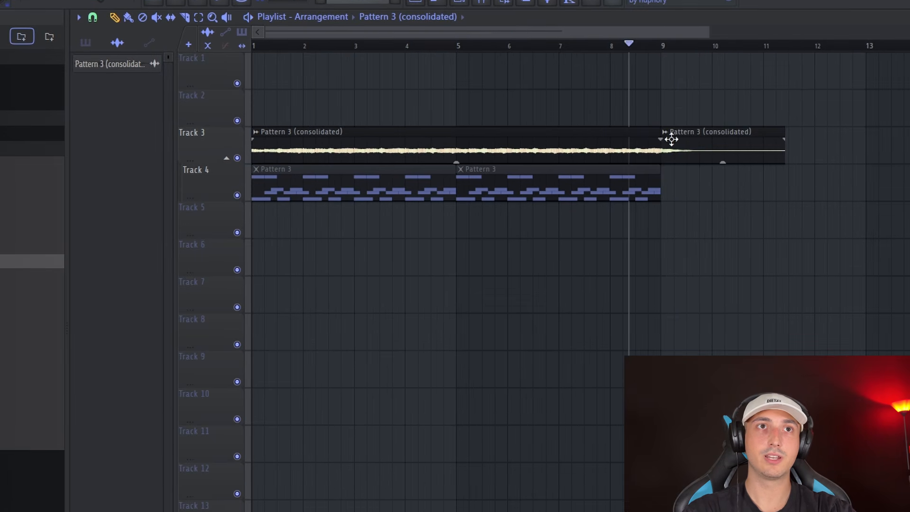
pyautogui.rightClick(681, 129)
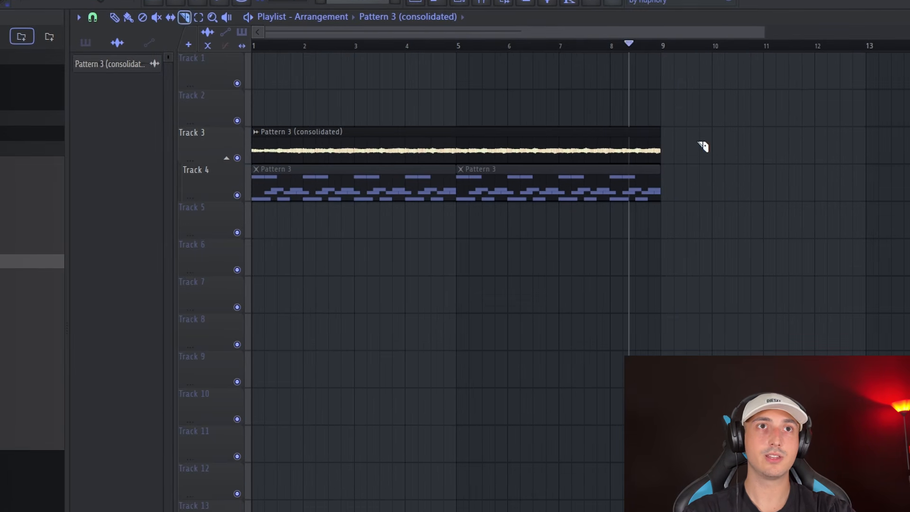
pyautogui.click(488, 3)
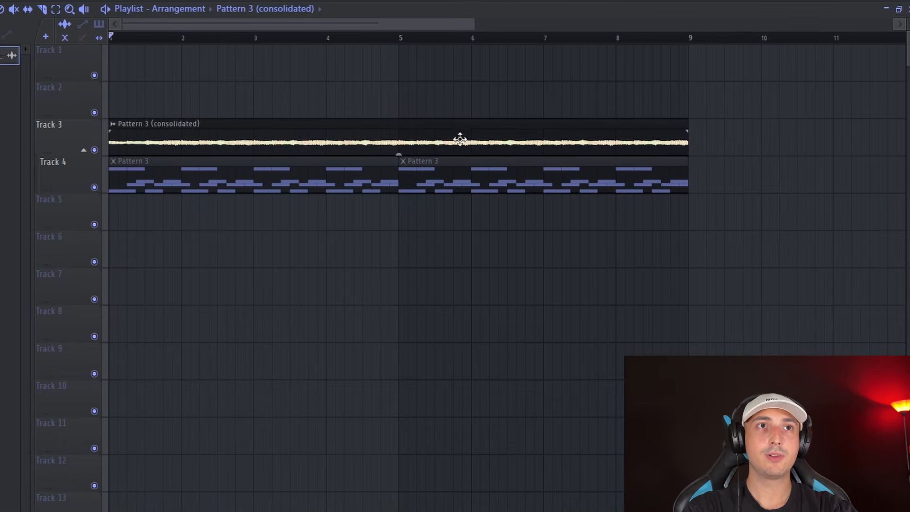
# Reverse the consolidated clip and realign it so its audio starts at bar 1 and the clip ends at bar 9
pyautogui.doubleClick(460, 139)
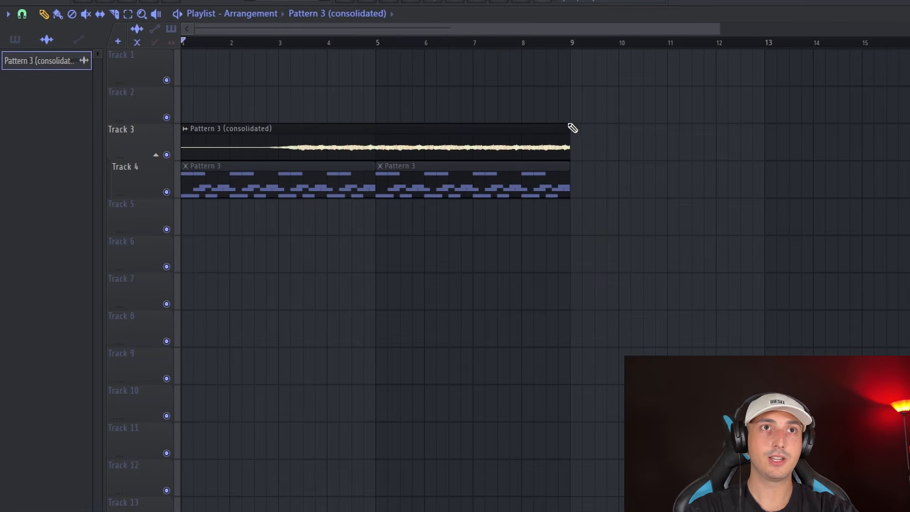
pyautogui.moveTo(564, 125); pyautogui.dragTo(687, 127)
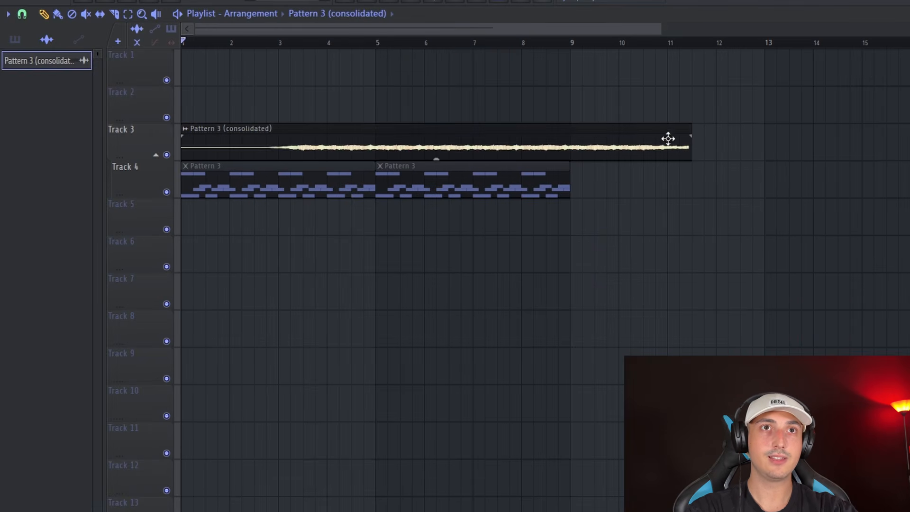
pyautogui.moveTo(544, 150); pyautogui.dragTo(447, 150)
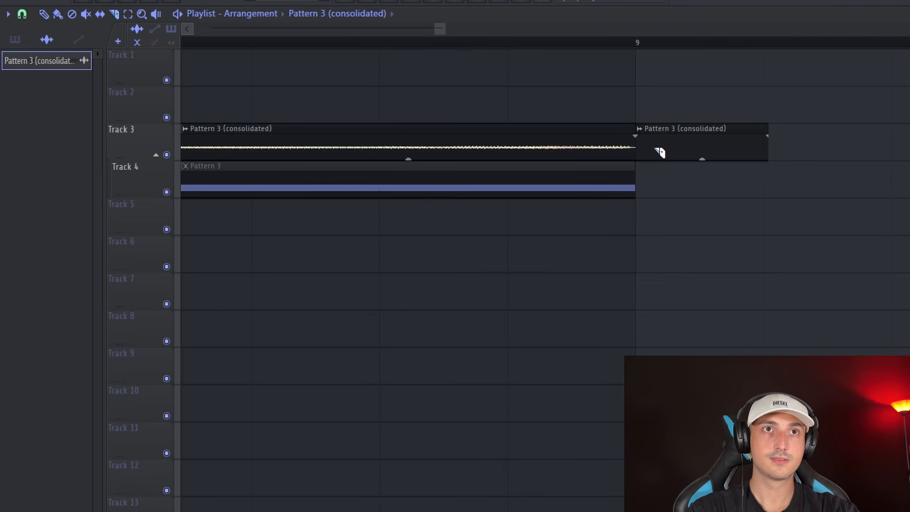
pyautogui.rightClick(653, 150)
pyautogui.scroll(-6, 542, 226)
pyautogui.scroll(3, 192, 145)
# Play the reversed clip and inspect its start and its end at bar 9
pyautogui.press('space')
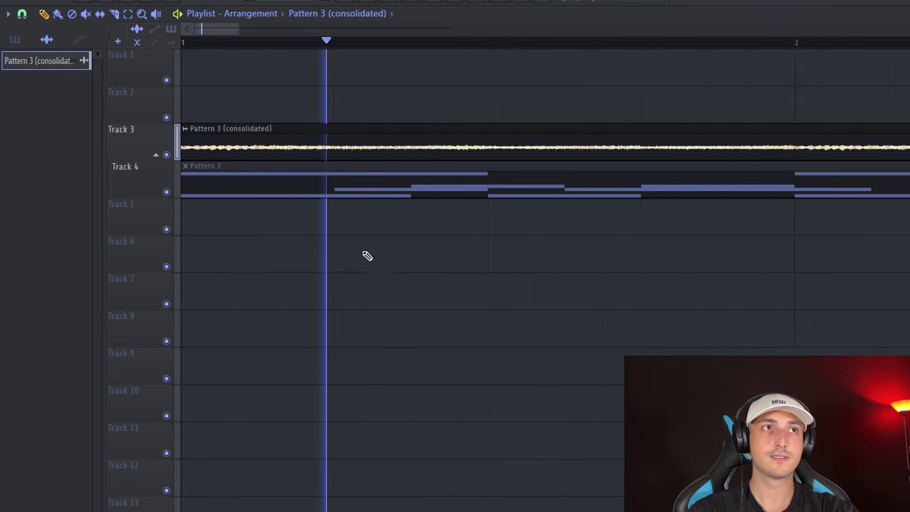
pyautogui.scroll(-4, 379, 253)
pyautogui.scroll(3, 877, 172)
pyautogui.scroll(3, 800, 150)
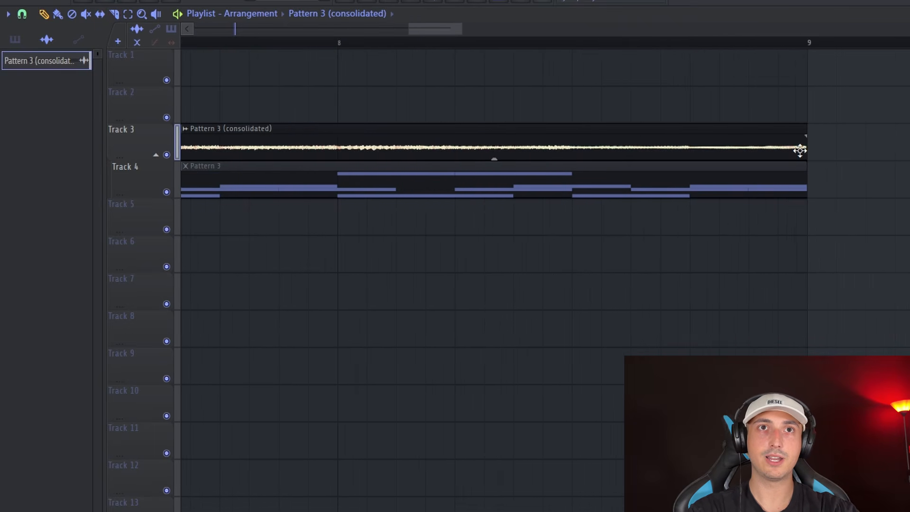
pyautogui.scroll(-6, 837, 176)
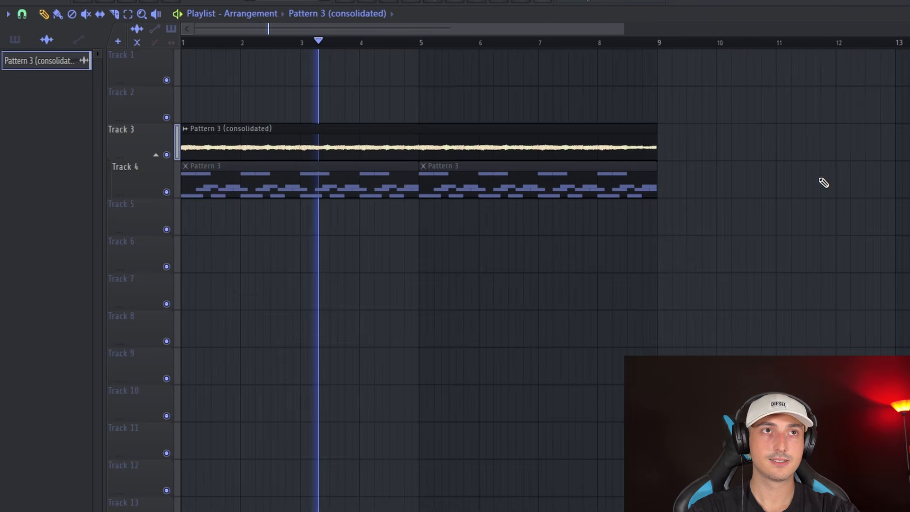
# Open the consolidated clip's channel settings, stop playback and lower the clip's time-stretching pitch
pyautogui.doubleClick(469, 133)
pyautogui.press('space')
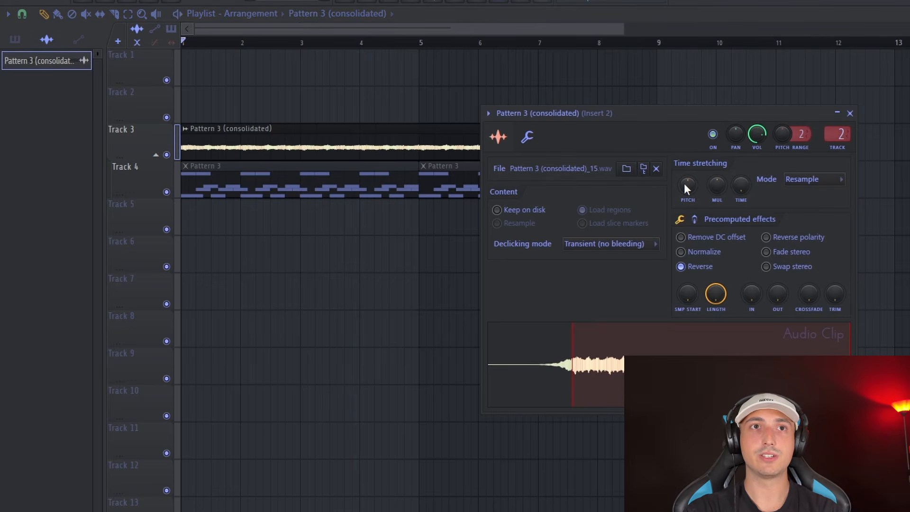
pyautogui.moveTo(684, 184); pyautogui.dragTo(684, 189)
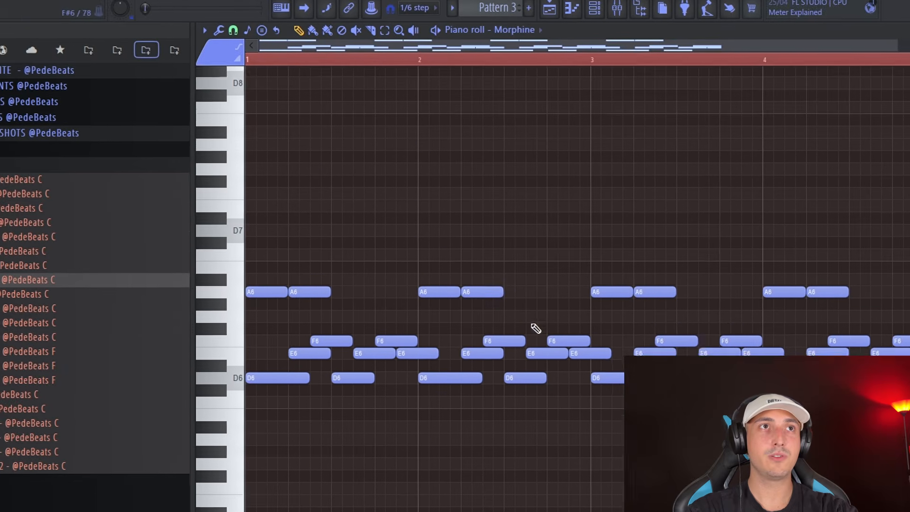
# Transpose the Pattern 3 melody down two semitones to C minor and check the root note of the highlighted scale
pyautogui.scroll(-3, 534, 329)
pyautogui.scroll(-1, 509, 337)
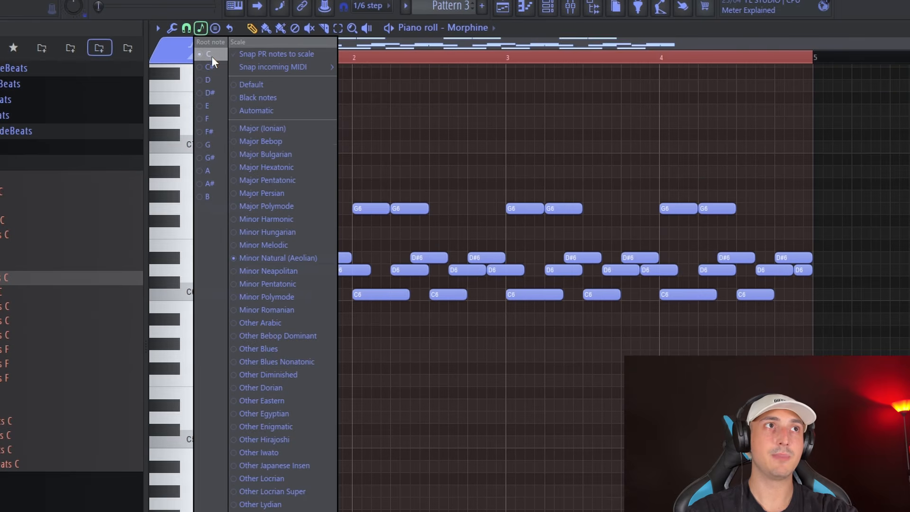
pyautogui.press('Escape')
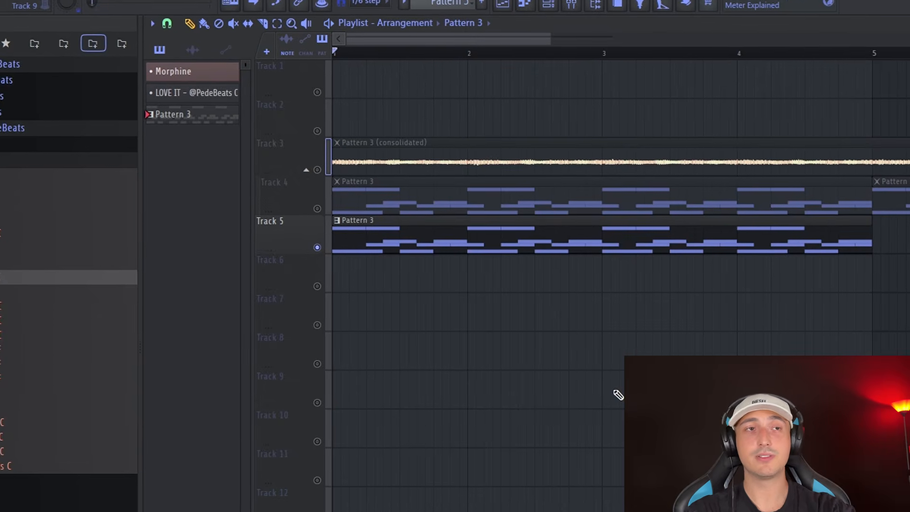
# Play the Pattern 3 clip on Track 5 on its own, and solo the consolidated clip on Track 3 to compare them
pyautogui.press('space')
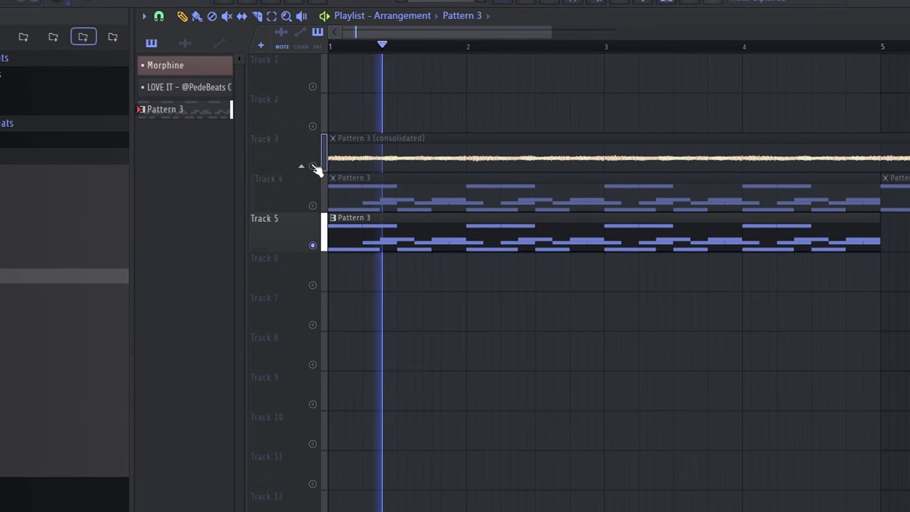
pyautogui.press('space')
pyautogui.rightClick(314, 165)
pyautogui.press('space')
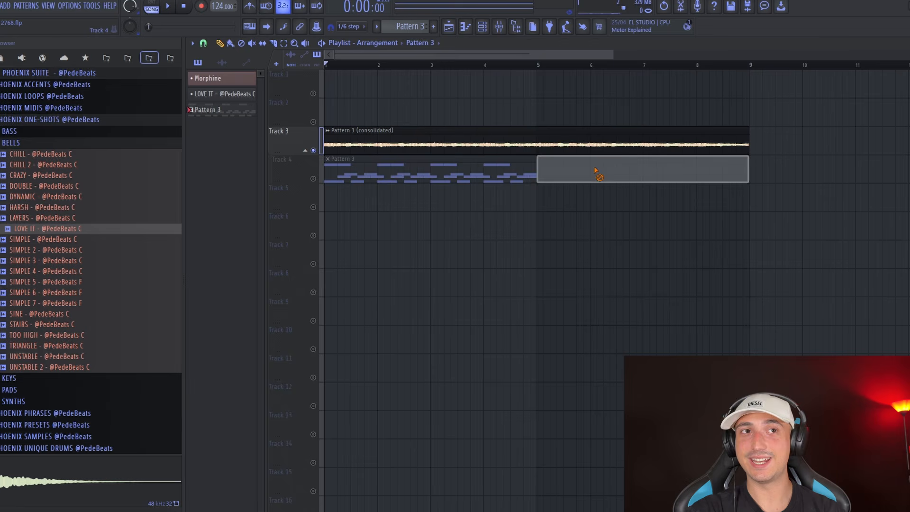
# Delete both Pattern 3 clips on Track 4 and make the second consolidated clip on Track 3, starting at bar 9, unique
pyautogui.rightClick(595, 172)
pyautogui.rightClick(489, 180)
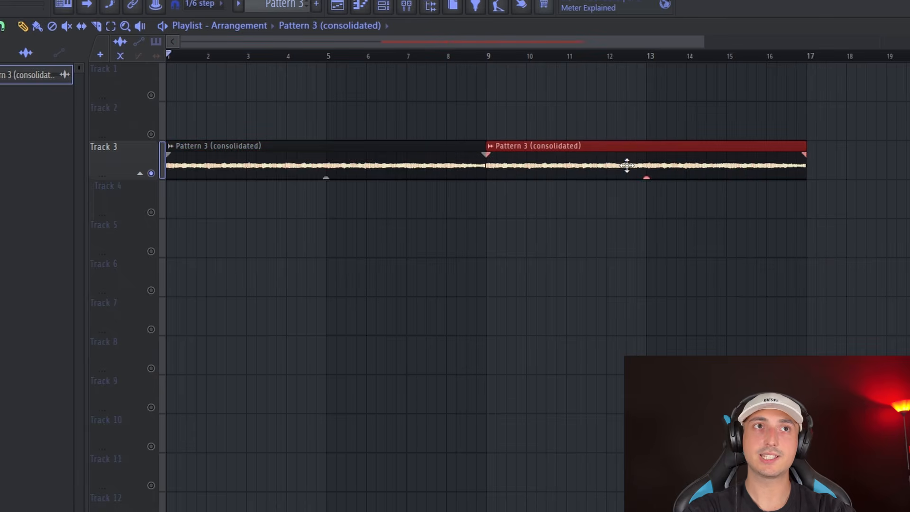
pyautogui.click(490, 146)
pyautogui.click(498, 289)
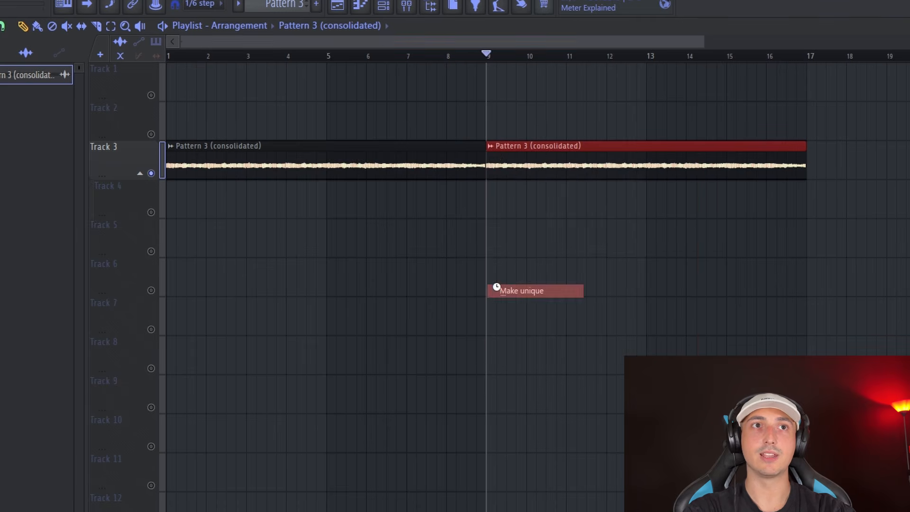
pyautogui.click(490, 145)
pyautogui.click(889, 264)
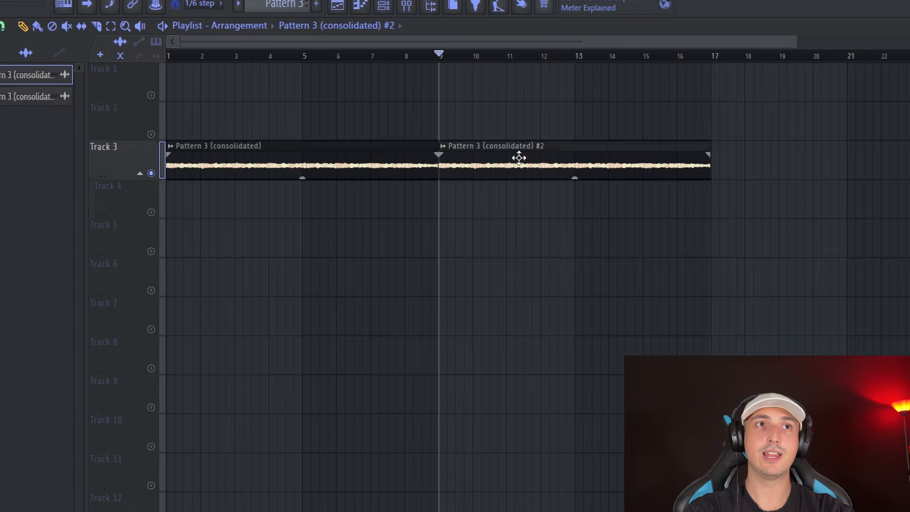
# Set the time-stretching mode of Pattern 3 (consolidated) #2 to Stretch and open the mode choices for the first clip
pyautogui.doubleClick(519, 157)
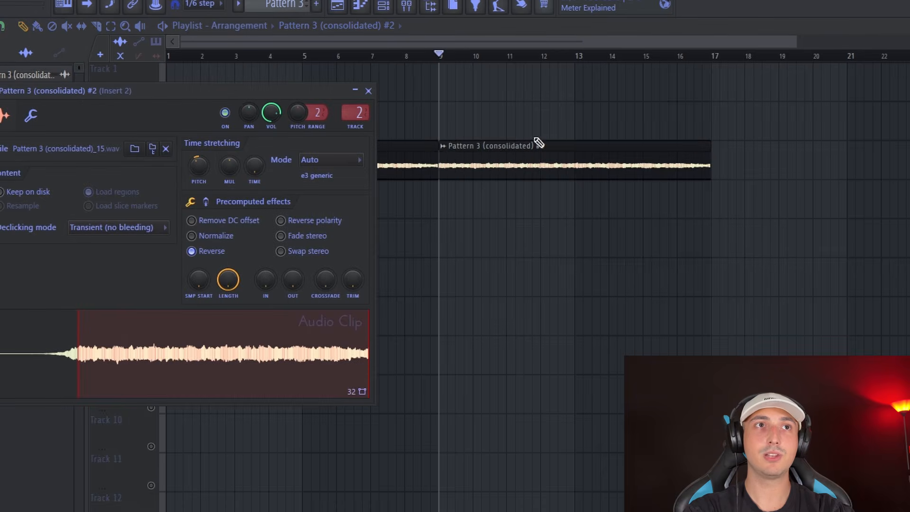
pyautogui.rightClick(421, 275)
pyautogui.doubleClick(360, 146)
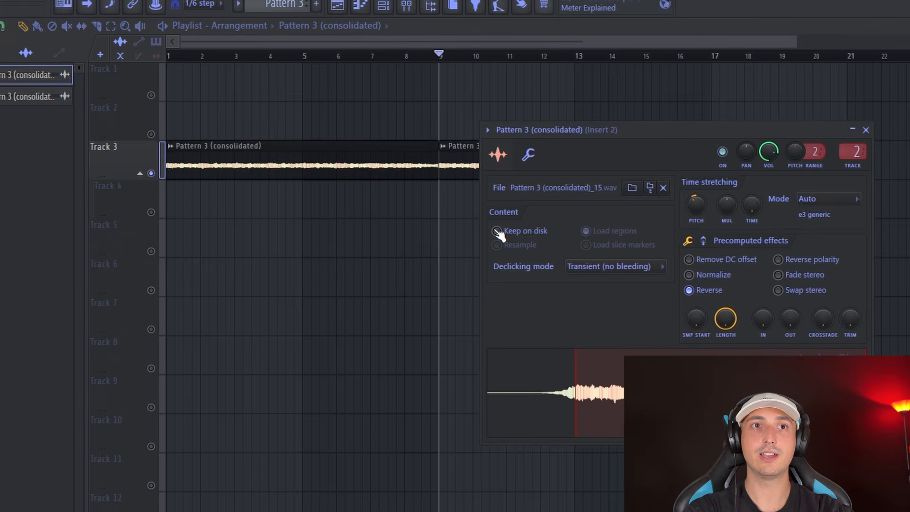
pyautogui.click(344, 160)
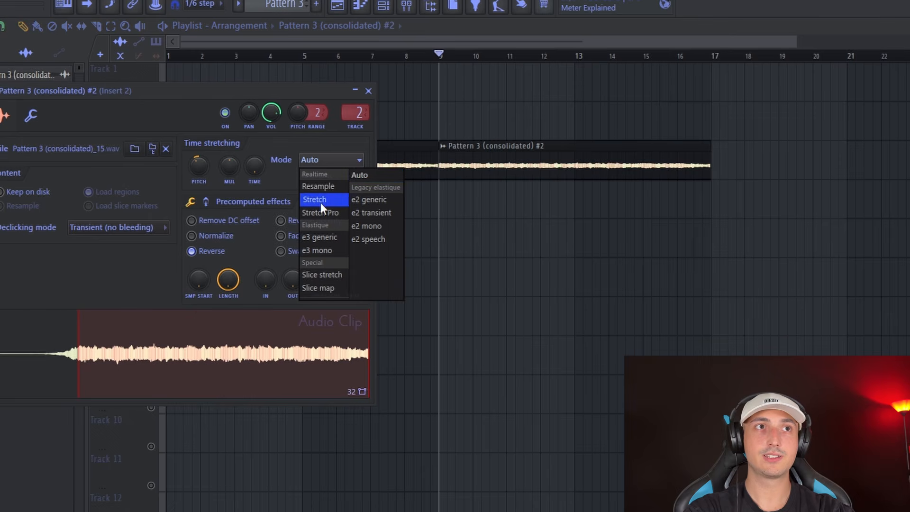
pyautogui.click(320, 203)
pyautogui.click(323, 160)
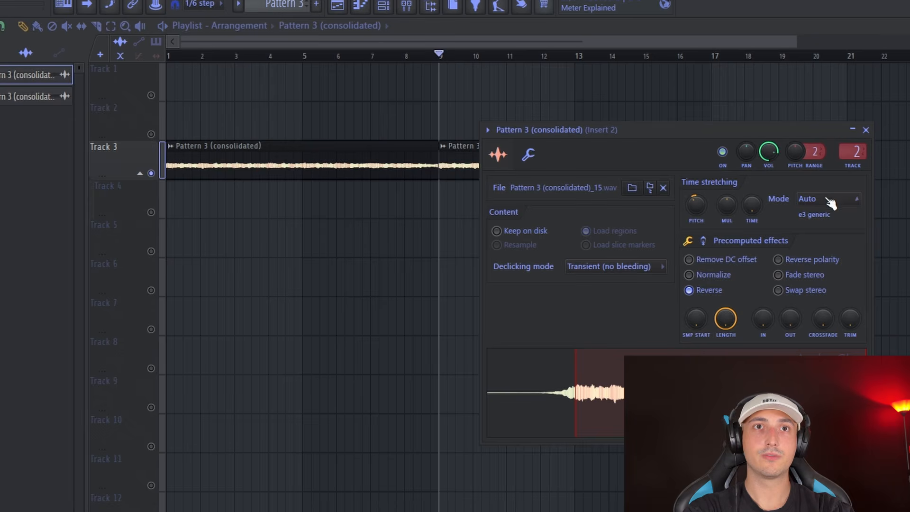
pyautogui.click(829, 201)
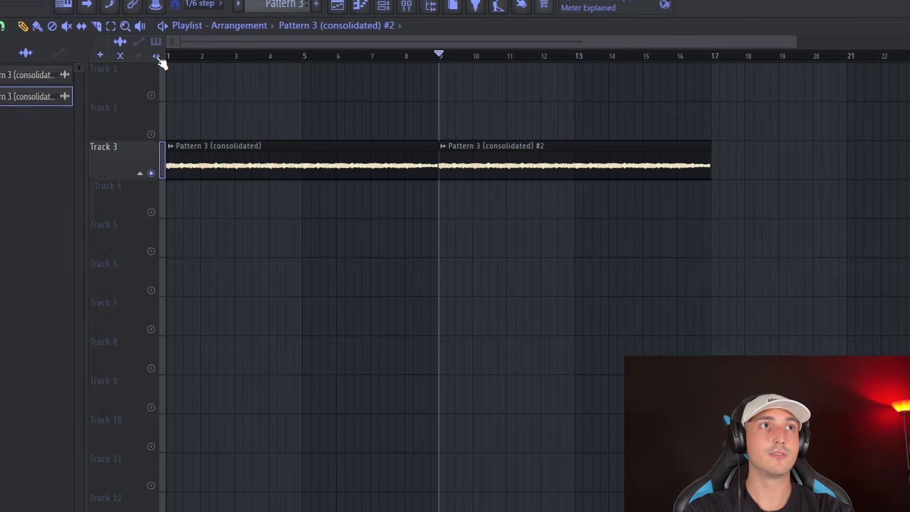
# Time-stretch the Pattern 3 (consolidated) #2 clip so it ends at bar 13, and play it back
pyautogui.moveTo(710, 166); pyautogui.dragTo(575, 172)
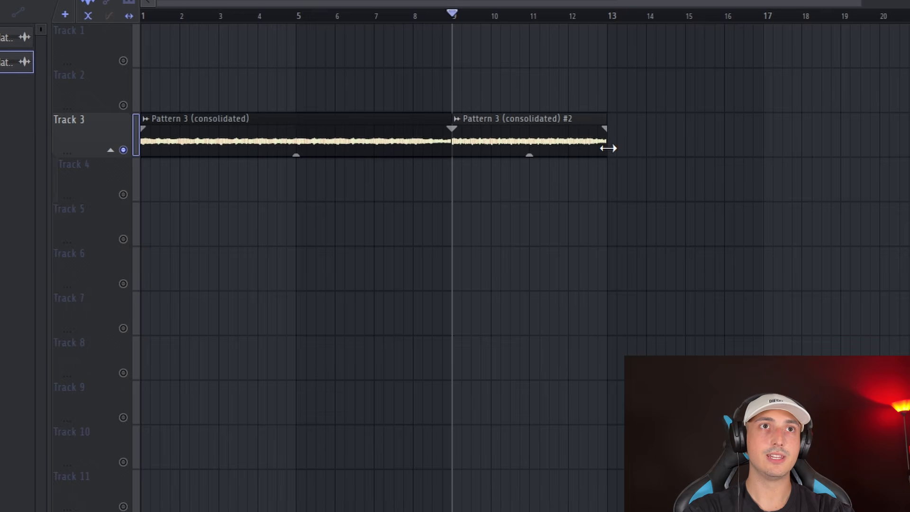
pyautogui.press('space')
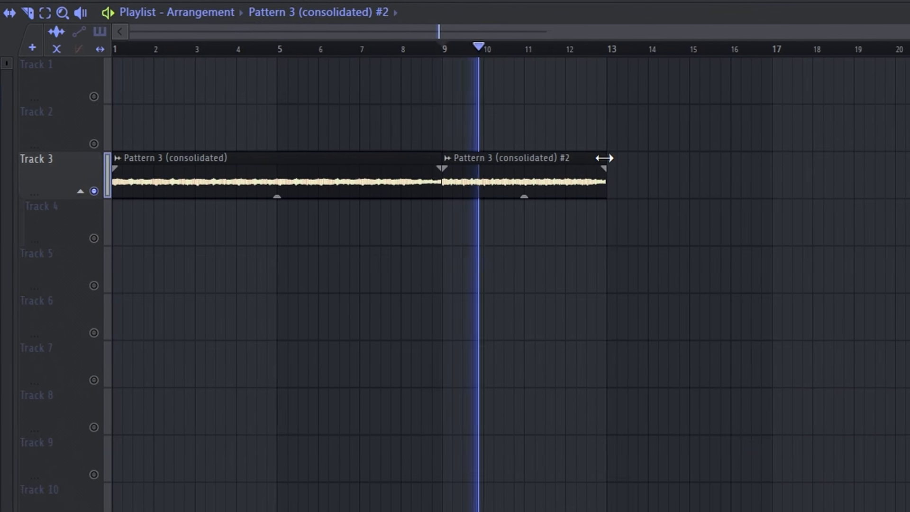
pyautogui.doubleClick(545, 172)
pyautogui.press('space')
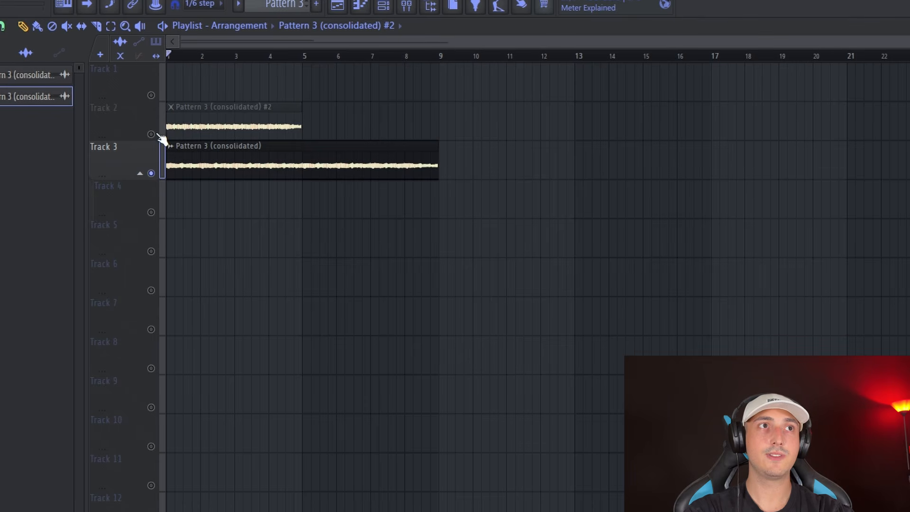
# Unmute Track 2 and stretch its #2 clip to end at bar 3, playing it together with the clip on Track 3
pyautogui.click(151, 134)
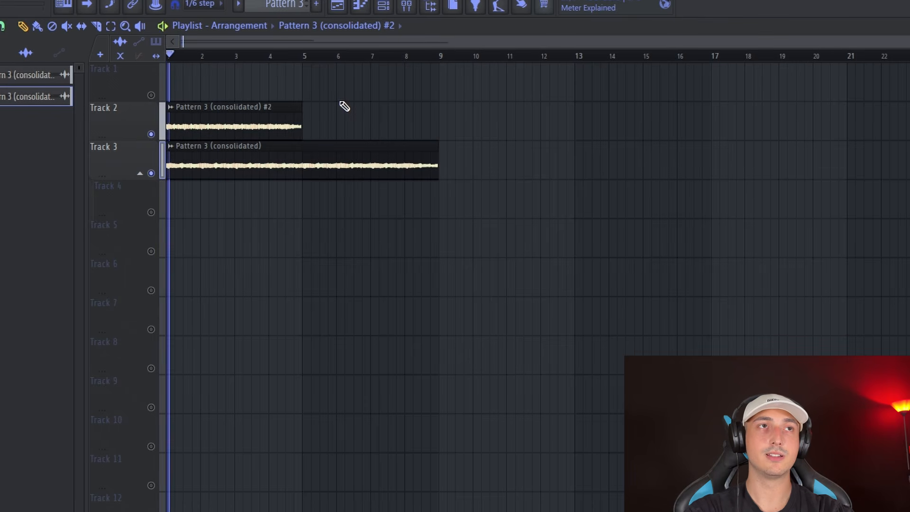
pyautogui.scroll(4, 220, 254)
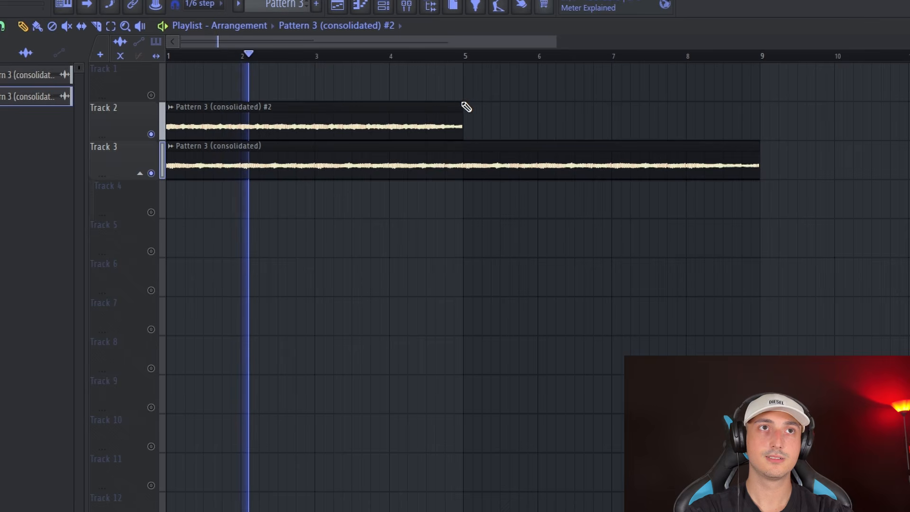
pyautogui.press('space')
pyautogui.moveTo(458, 102); pyautogui.dragTo(313, 146)
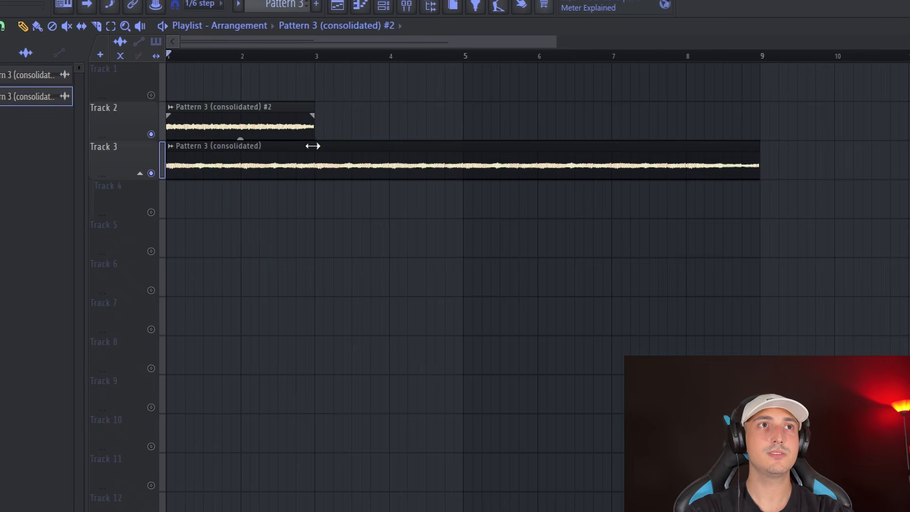
pyautogui.press('space')
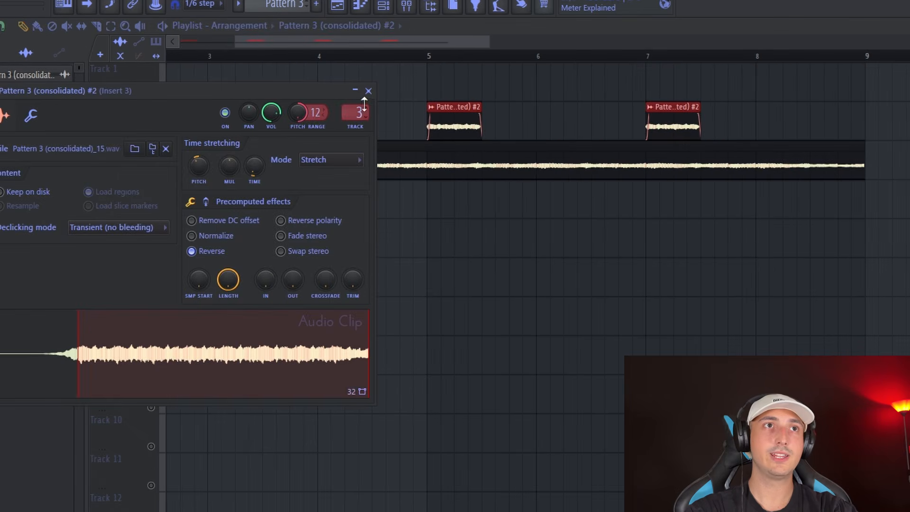
# Add Fruity Delay 2 to the first effect slot of mixer track Insert 3
pyautogui.click(407, 7)
pyautogui.click(866, 70)
pyautogui.moveTo(881, 87)
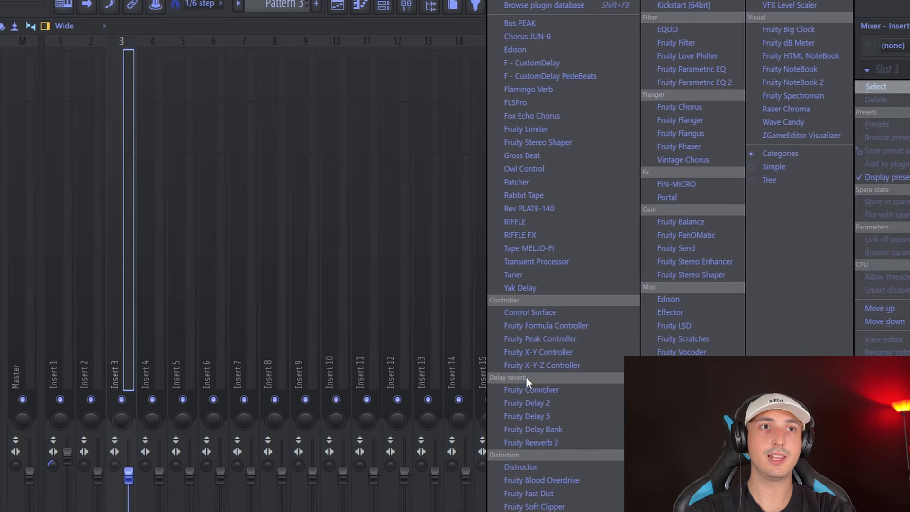
pyautogui.click(524, 402)
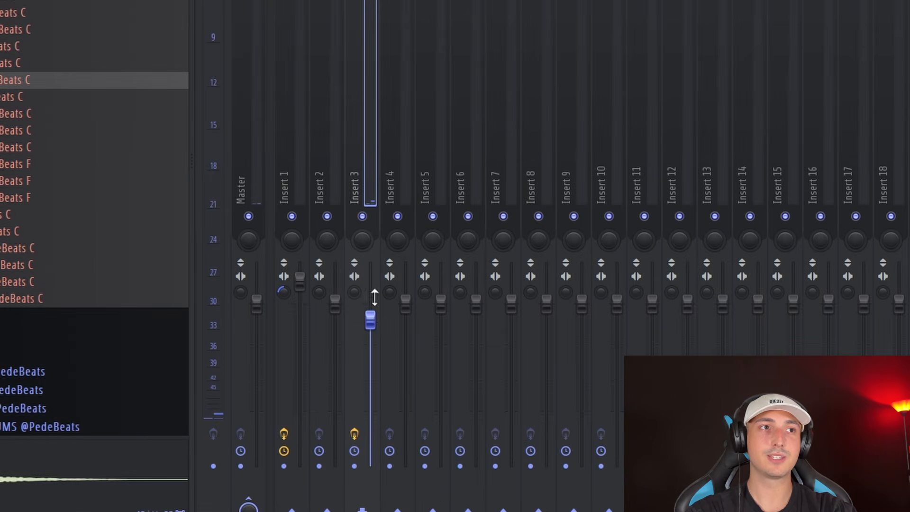
# Duplicate all clips on Tracks 2 and 3 into bars 9 to 17 and delete the Track 2 clips before bar 9
pyautogui.moveTo(167, 64); pyautogui.dragTo(632, 256)
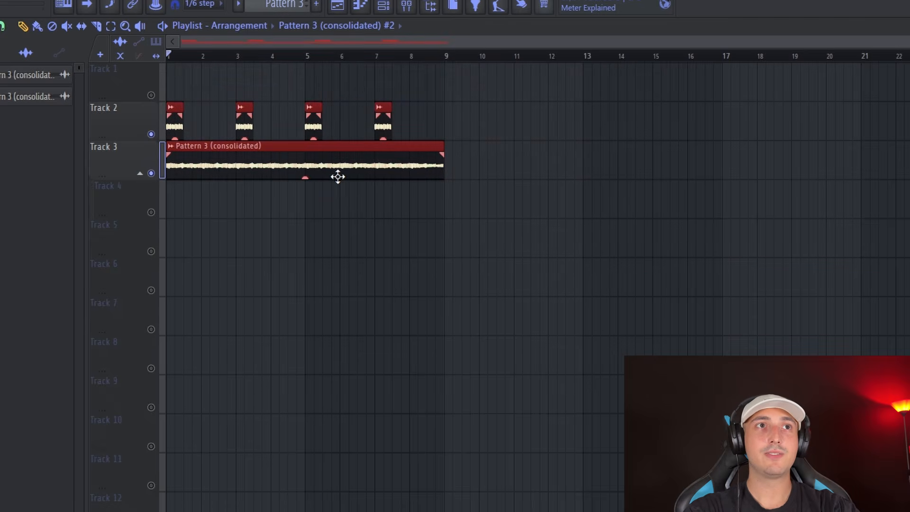
pyautogui.hotkey('ctrl', 'b')
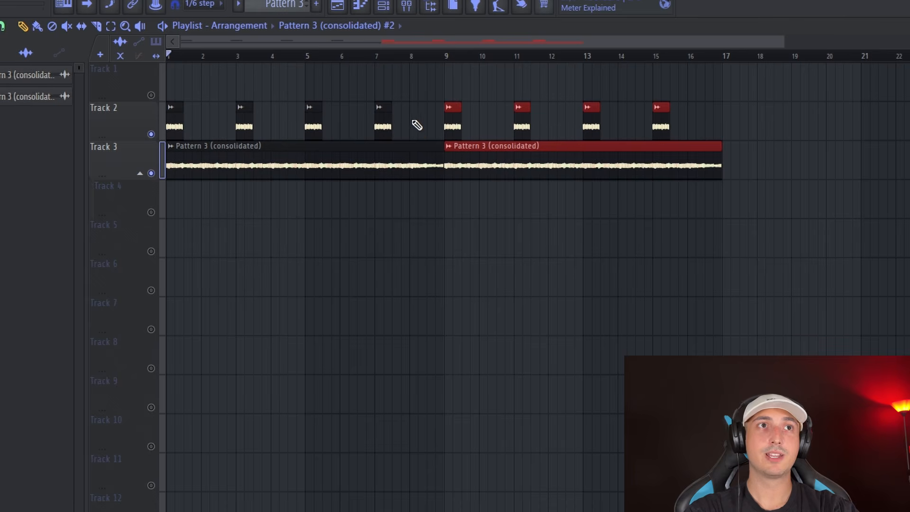
pyautogui.rightClick(387, 125)
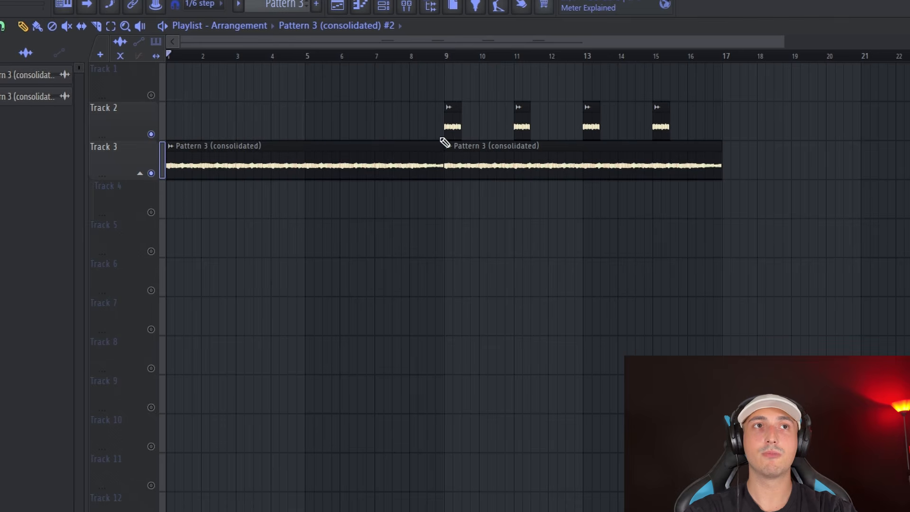
# Play the arrangement from bar 9 and from bar 1 to compare the section with the short clips to the one without
pyautogui.press('space')
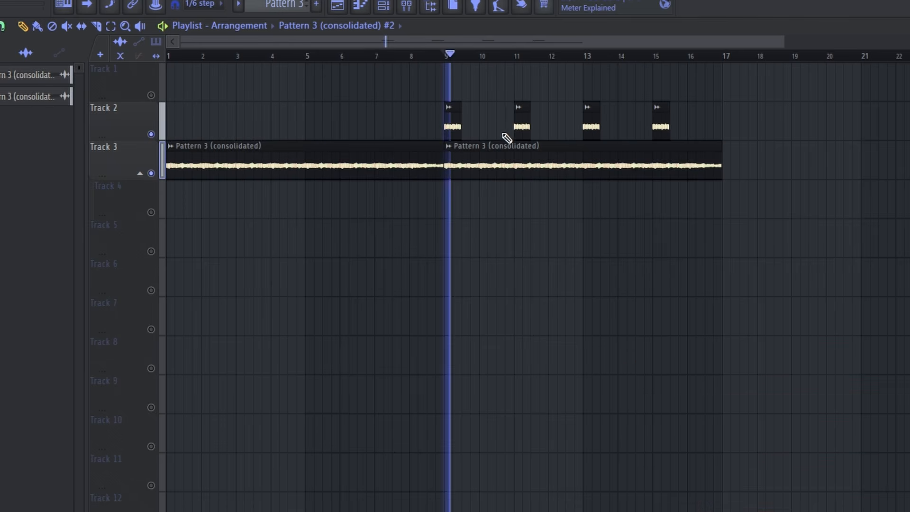
pyautogui.press('space')
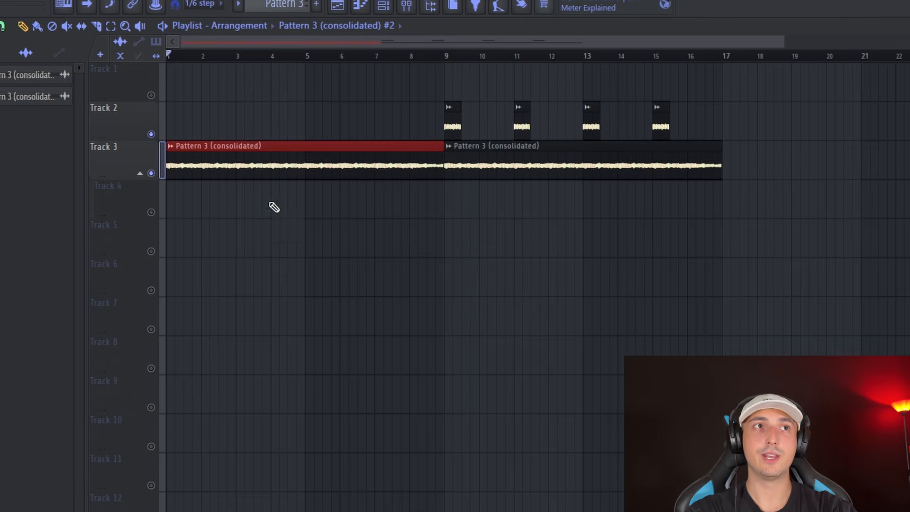
pyautogui.press('space')
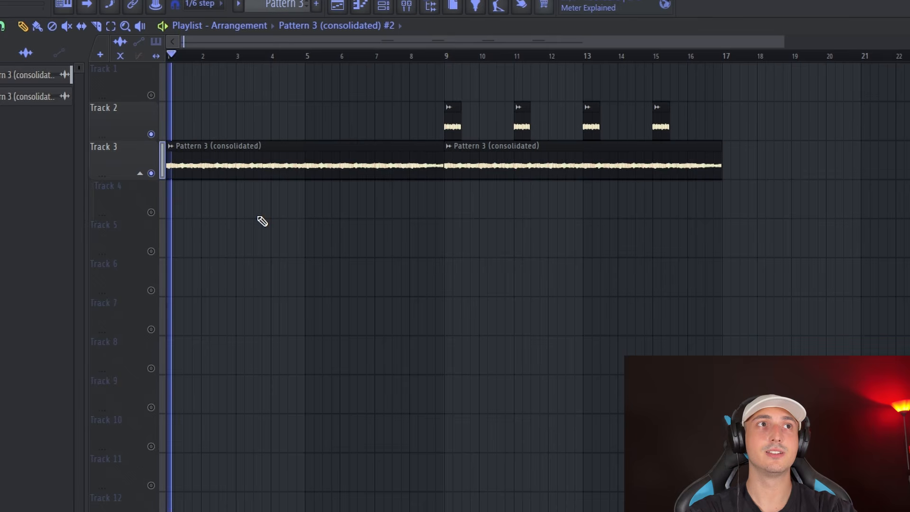
# Create Pattern 4 and place its clip at the beginning of Track 4
pyautogui.rightClick(445, 247)
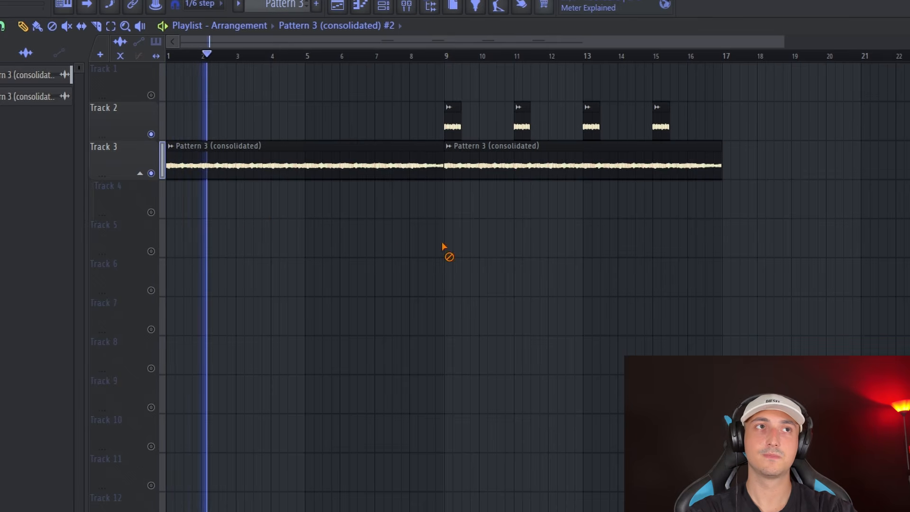
pyautogui.click(316, 4)
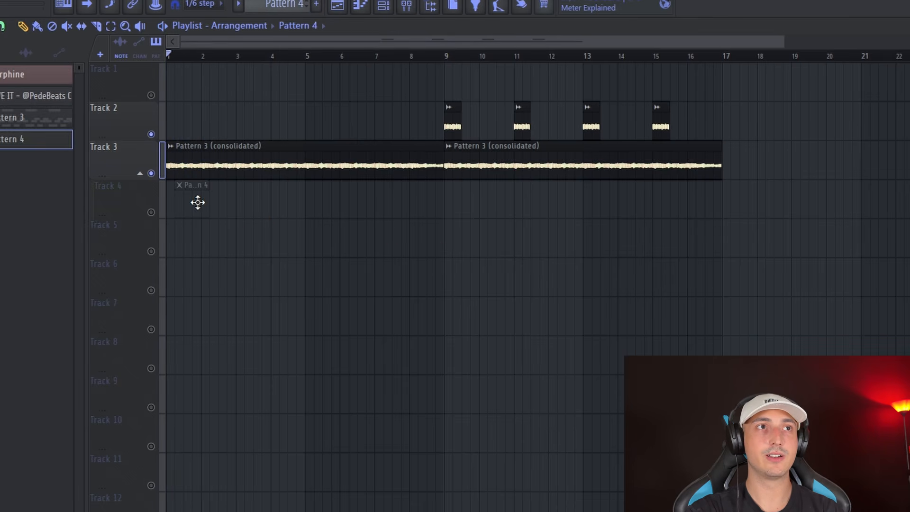
pyautogui.click(197, 203)
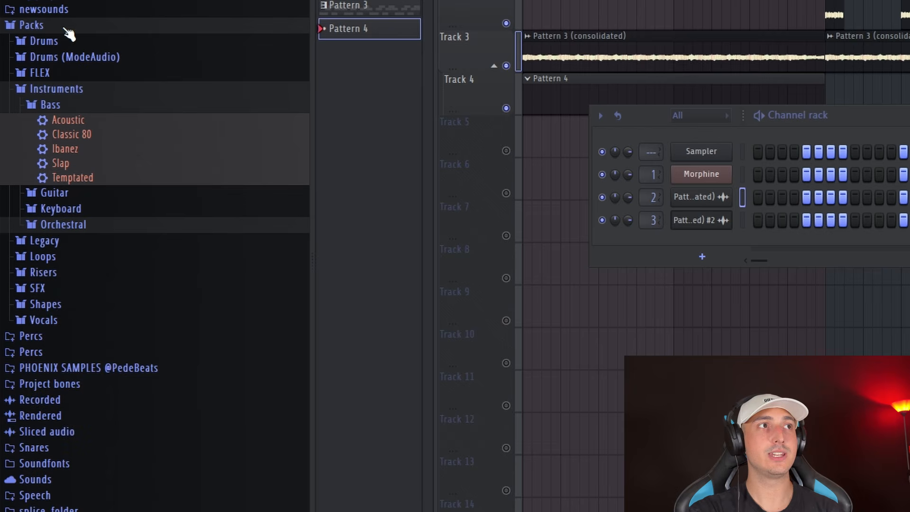
# Load the Close Grand instrument from the Keyboard folder of the Packs library as a new channel in the Channel rack
pyautogui.click(62, 103)
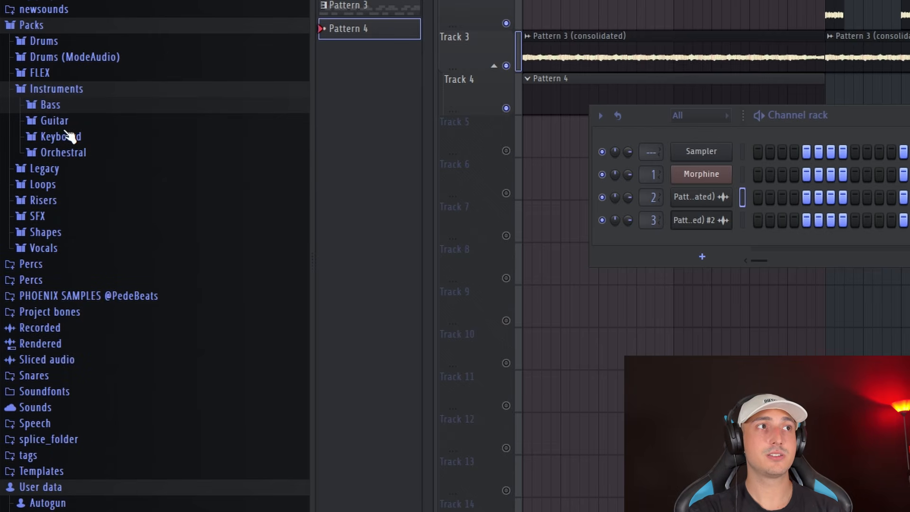
pyautogui.click(70, 137)
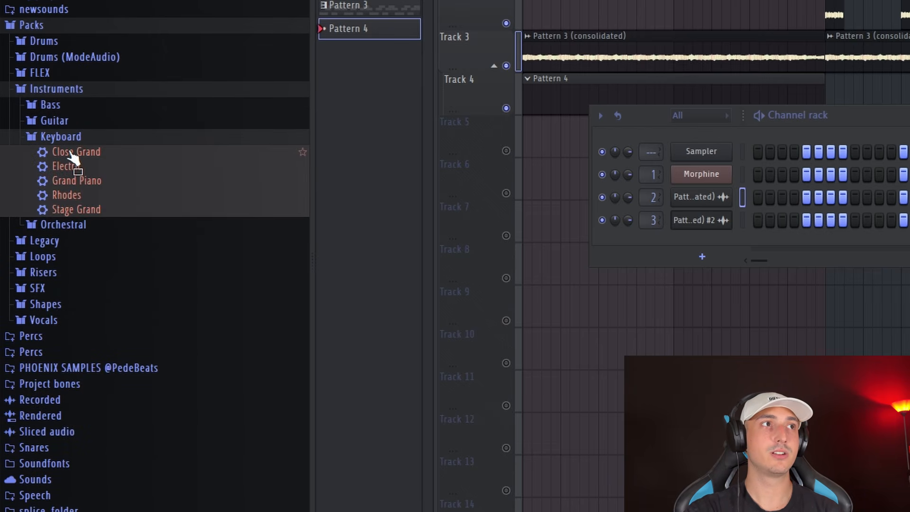
pyautogui.click(70, 153)
pyautogui.moveTo(685, 257); pyautogui.dragTo(691, 253)
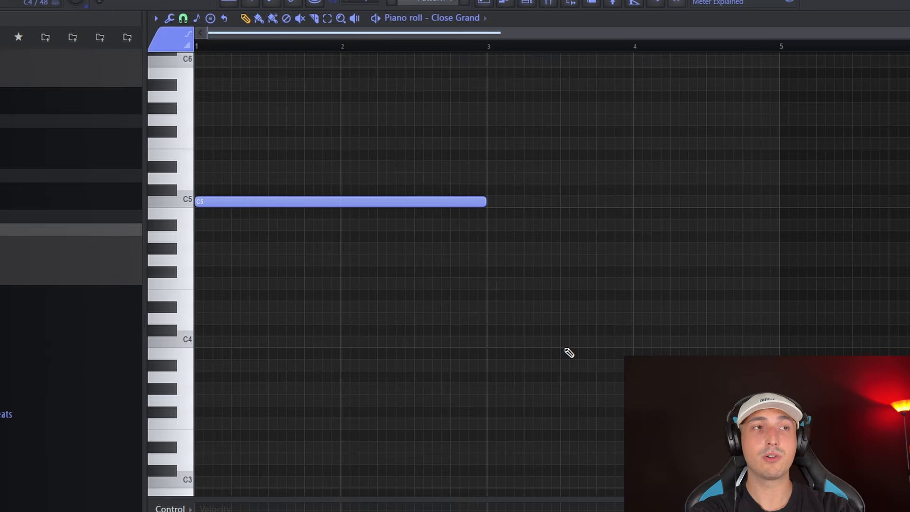
# Lower the two-bar Close Grand note two octaves to C3, add a matching C2 note an octave below, and play both
pyautogui.hotkey('ctrl', 'Down')
pyautogui.hotkey('ctrl', 'Down')
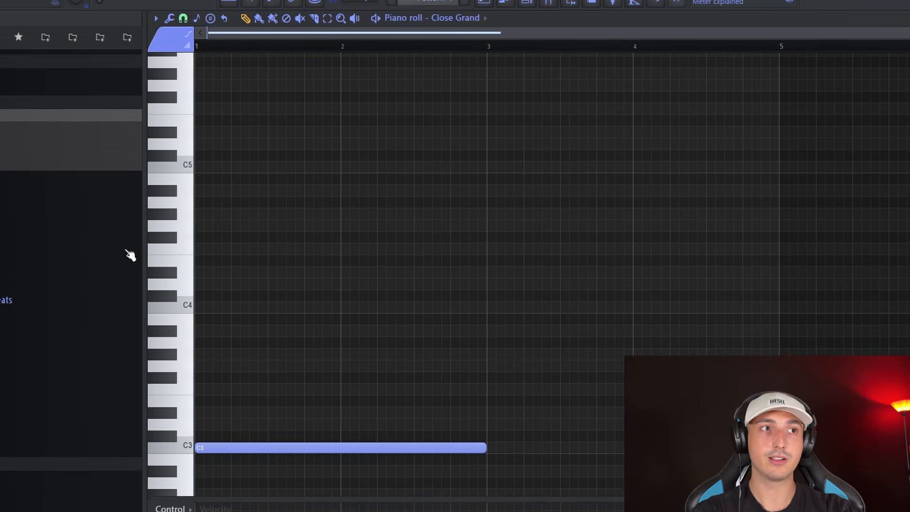
pyautogui.click(197, 18)
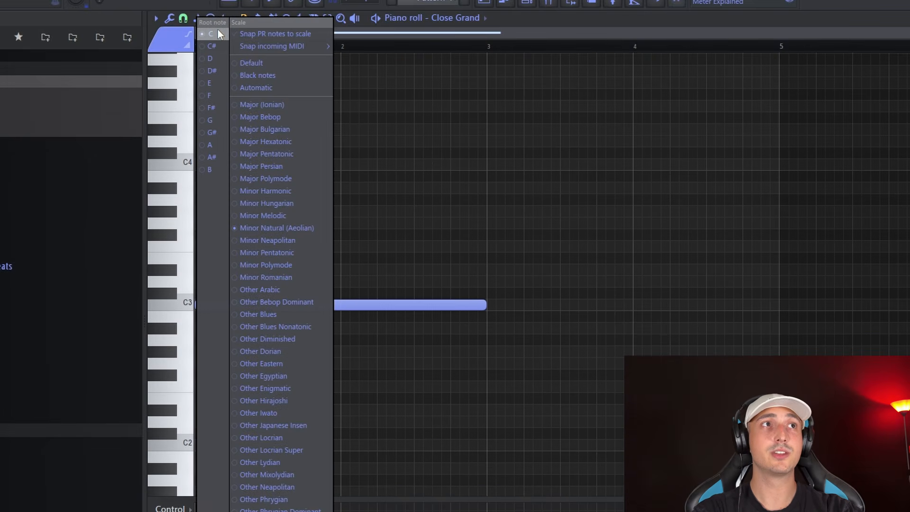
pyautogui.click(218, 32)
pyautogui.hotkey('ctrl', 'Down')
pyautogui.press('space')
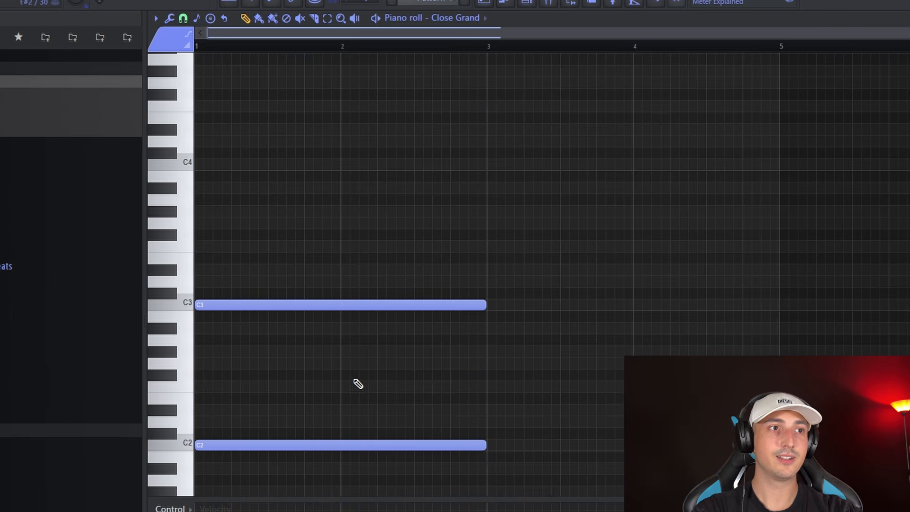
pyautogui.moveTo(306, 310); pyautogui.dragTo(310, 303)
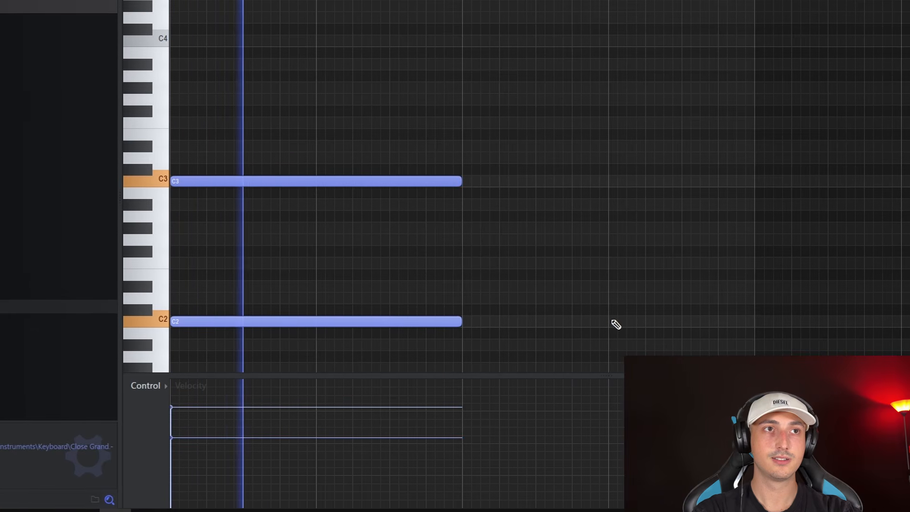
# Duplicate the C3 and C2 notes and place the copies at the beginning of bar 5
pyautogui.hotkey('ctrl', 'a')
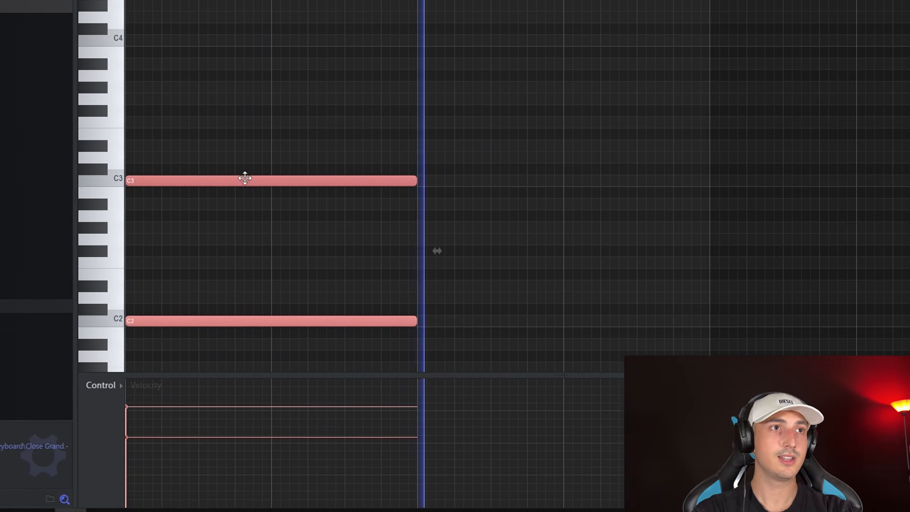
pyautogui.hotkey('ctrl', 'b')
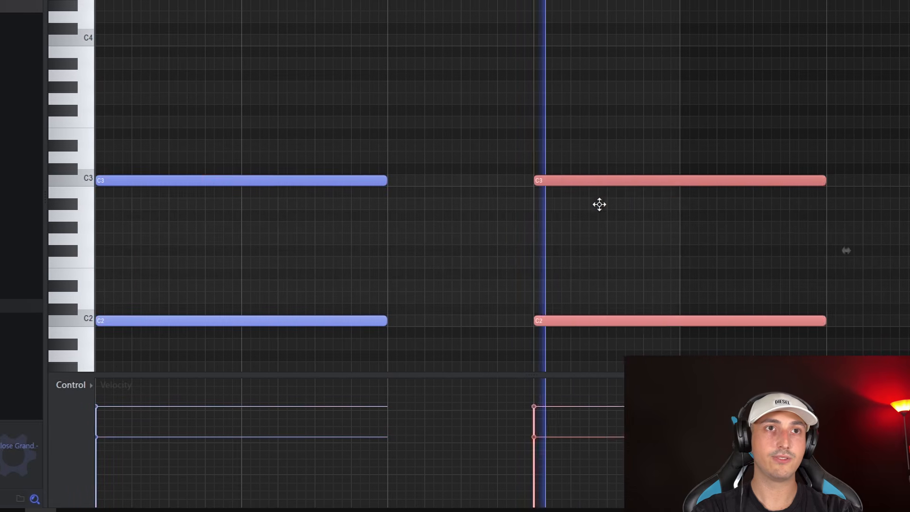
pyautogui.moveTo(599, 204); pyautogui.dragTo(715, 192)
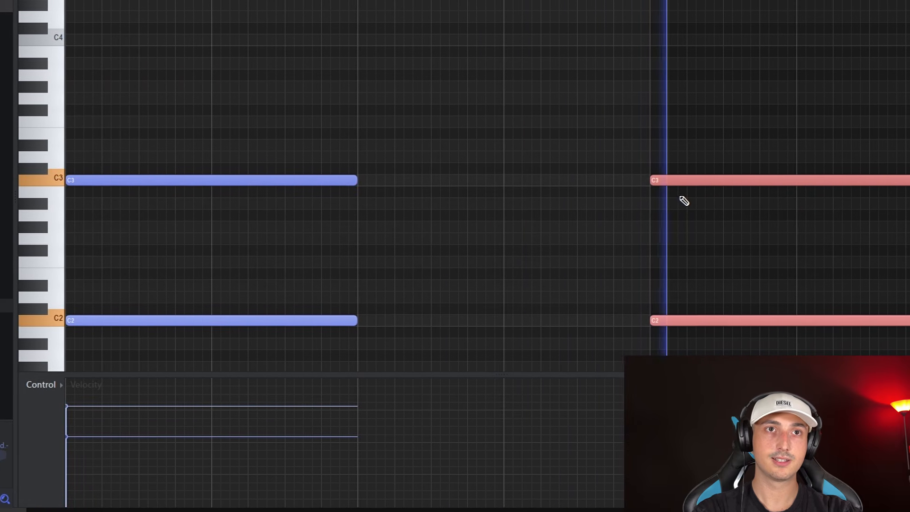
pyautogui.scroll(-3, 681, 203)
pyautogui.keyDown('ctrl'); pyautogui.click(739, 246); pyautogui.keyUp('ctrl')
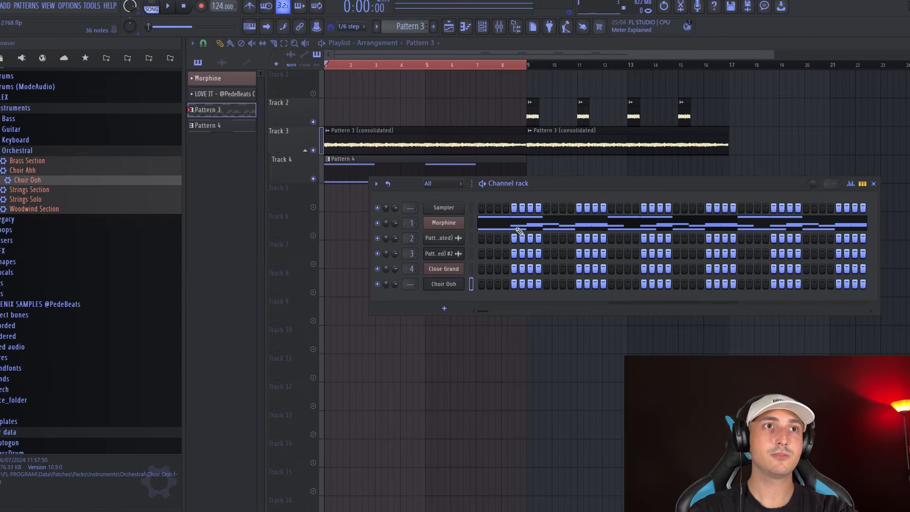
# Enter a one-bar chord of C6, D6 and G6 with a half-bar D#6 for the Choir Ooh channel in Pattern 4
pyautogui.click(519, 231)
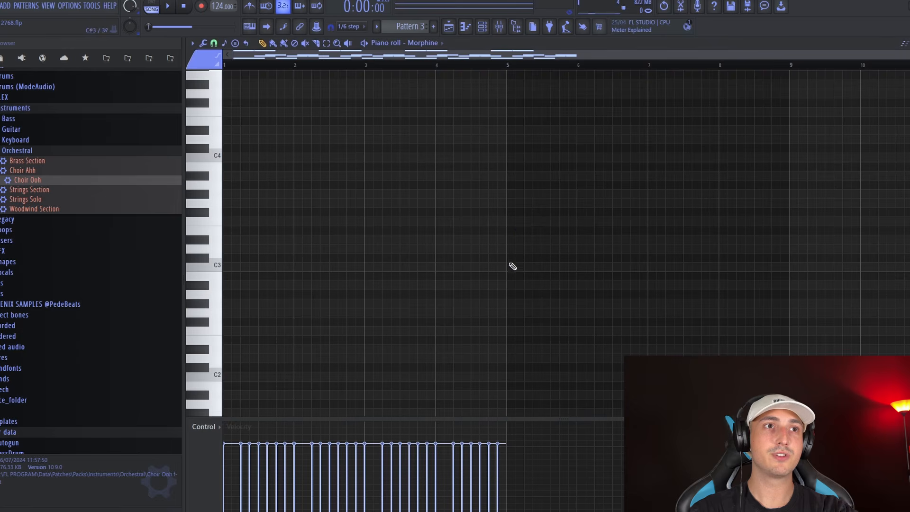
pyautogui.click(454, 33)
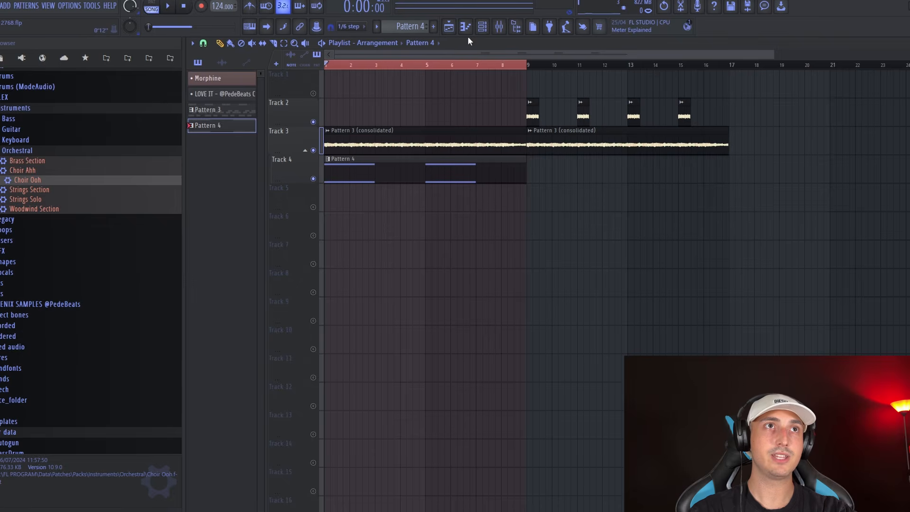
pyautogui.click(481, 29)
pyautogui.rightClick(452, 284)
pyautogui.click(493, 283)
pyautogui.hotkey('ctrl', 'v')
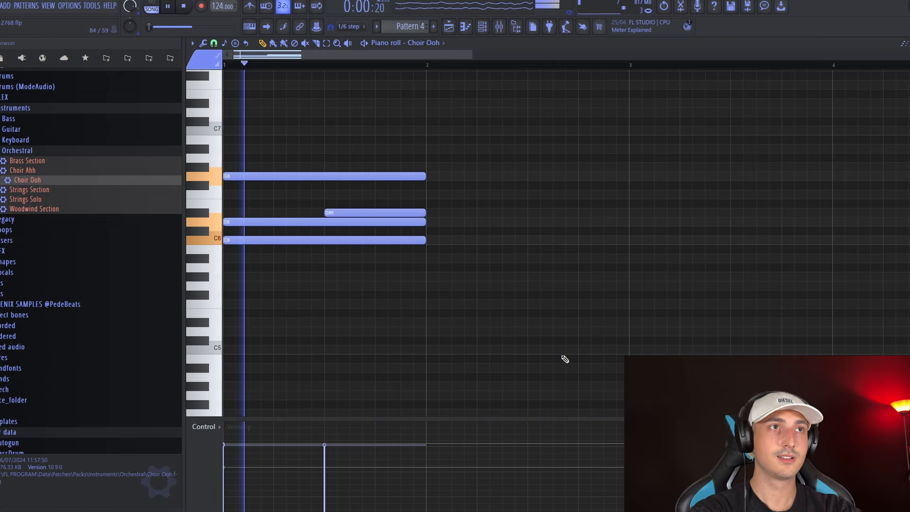
pyautogui.press('space')
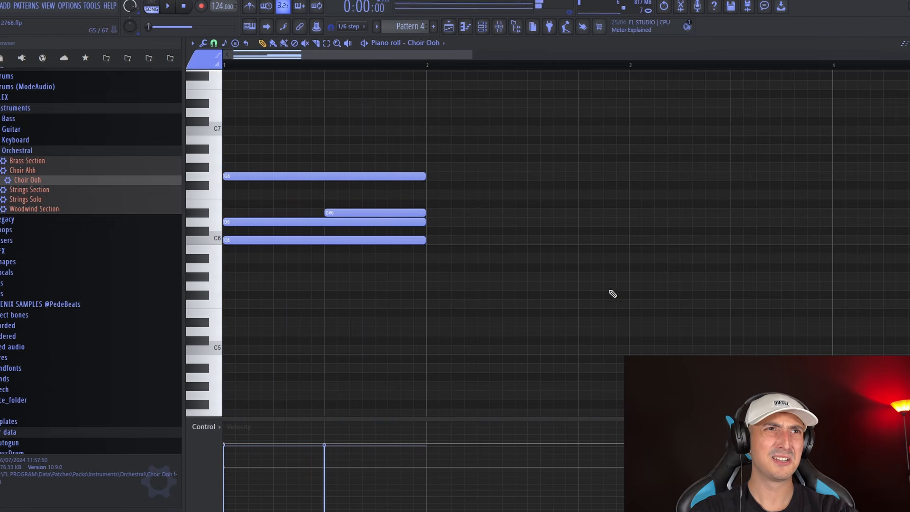
# Duplicate the Choir Ooh chord bar three times to fill bars 1 to 4 while listening to the pattern
pyautogui.hotkey('ctrl', 'b')
pyautogui.press('space')
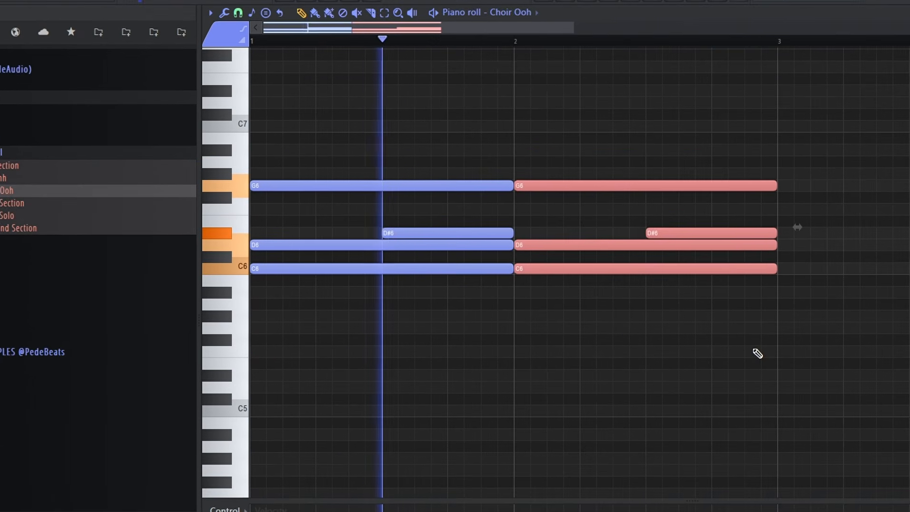
pyautogui.hotkey('ctrl', 'b')
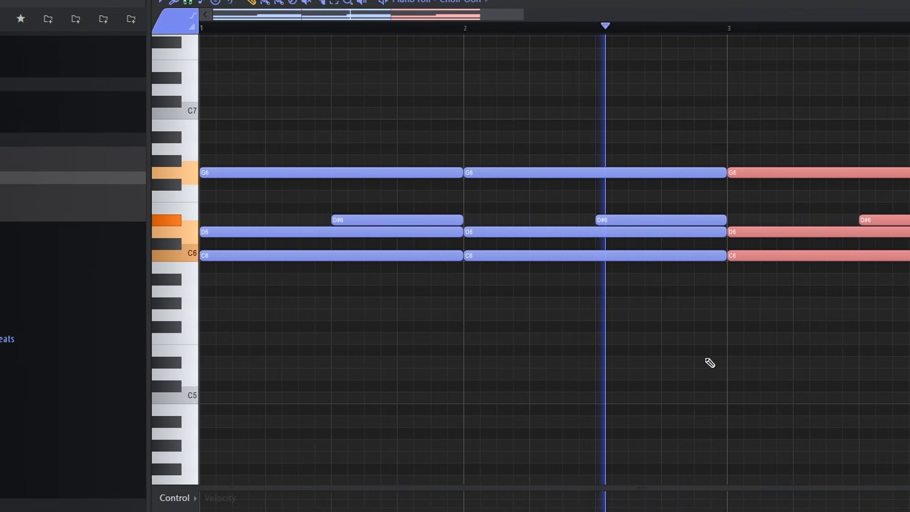
pyautogui.hotkey('ctrl', 'b')
pyautogui.scroll(-2, 703, 354)
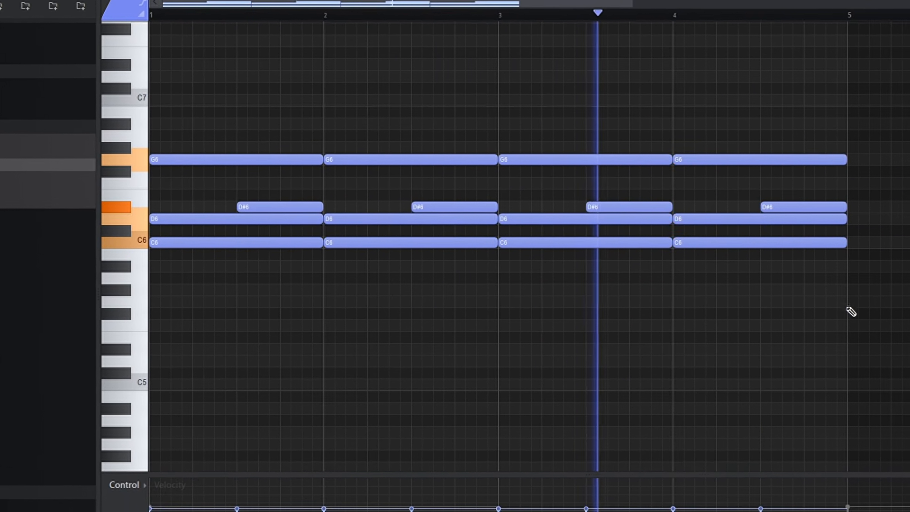
pyautogui.scroll(2, 869, 294)
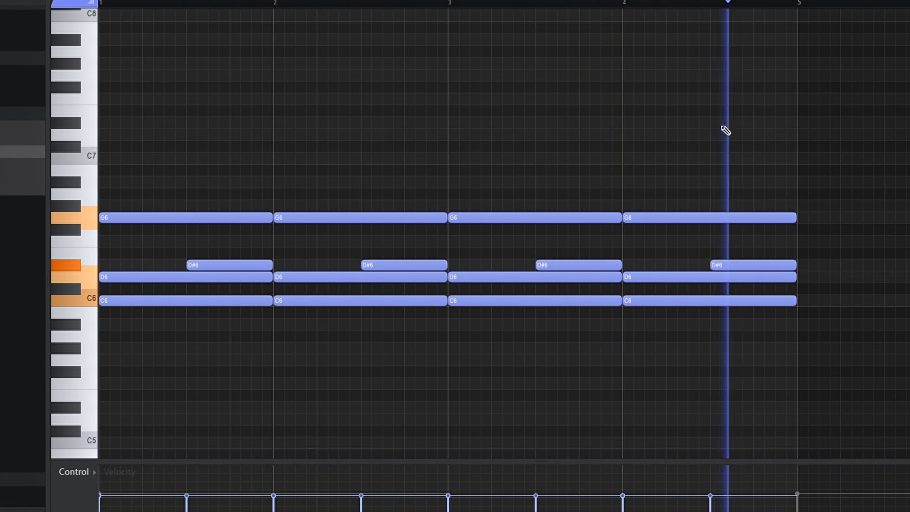
# Raise the last D#6 in bar 4 to G#6 and repeat the four-bar choir phrase from bar 5
pyautogui.moveTo(797, 271); pyautogui.dragTo(797, 233)
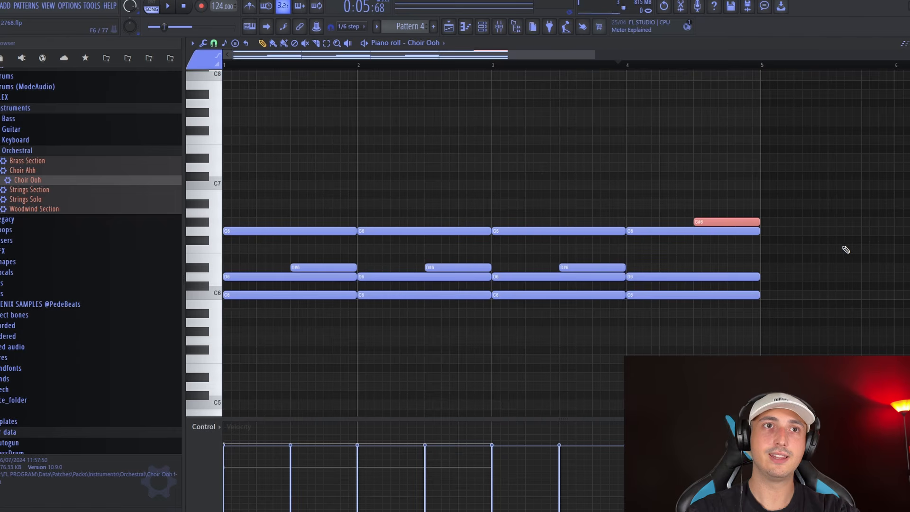
pyautogui.press('space')
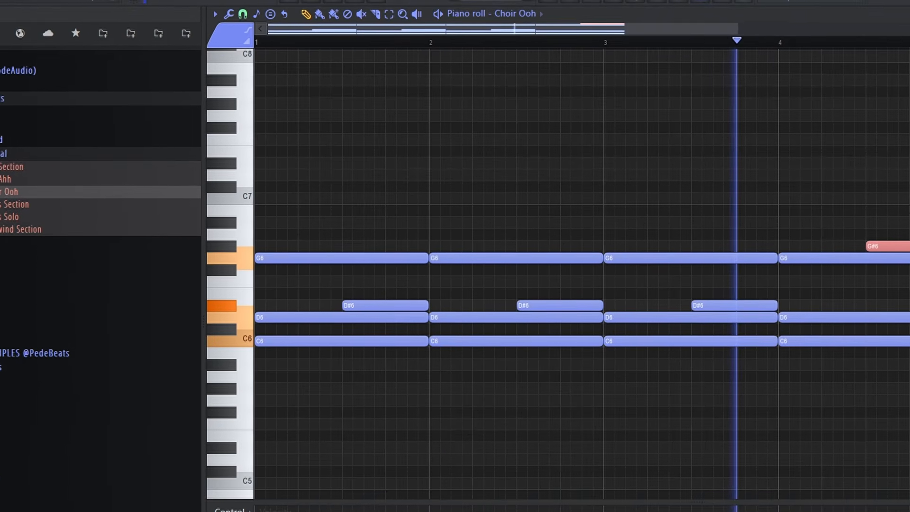
pyautogui.hotkey('ctrl', 'd')
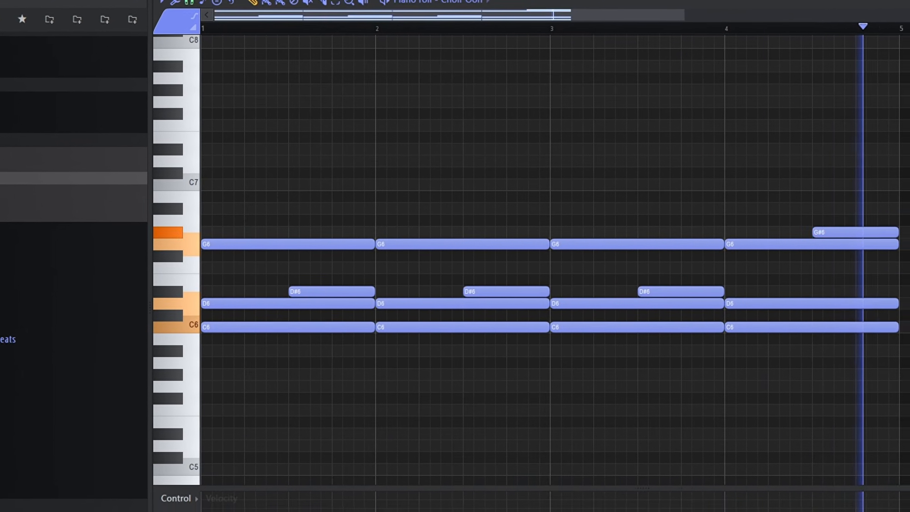
pyautogui.hotkey('ctrl', 'b')
pyautogui.scroll(-3, 562, 265)
pyautogui.hotkey('ctrl', 'd')
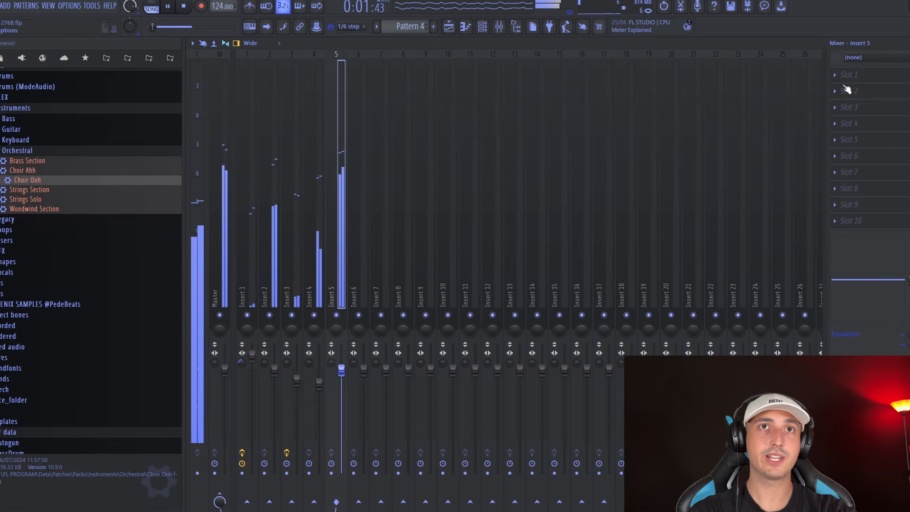
# Load Fruity Reeverb 2 into the first effect slot of mixer Insert 5
pyautogui.click(846, 90)
pyautogui.moveTo(843, 88)
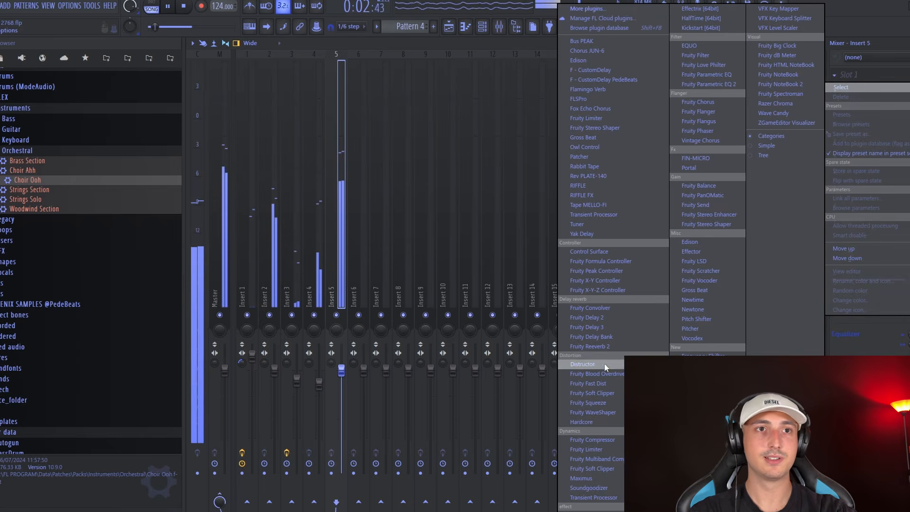
pyautogui.click(617, 347)
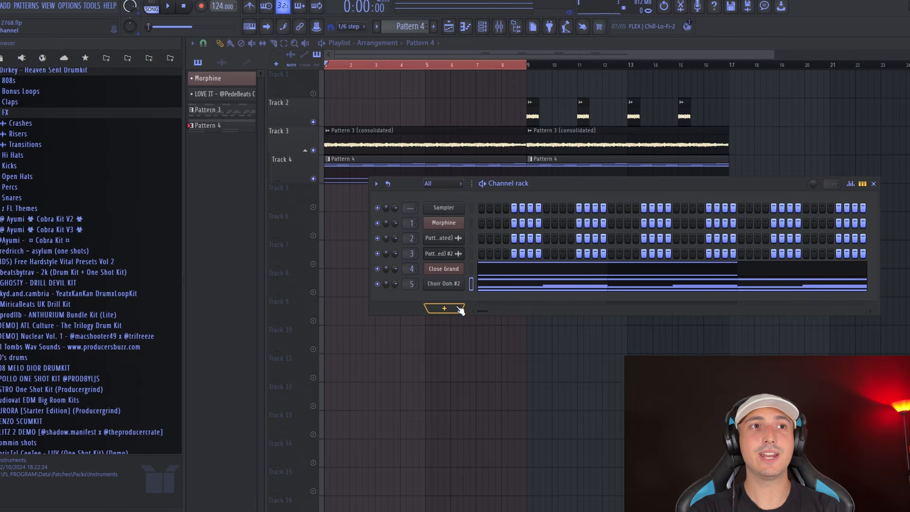
# Add LABS as a new channel and load the Wobbly preset of the Amplified Cello Quartet from the Strings category
pyautogui.click(459, 307)
pyautogui.click(450, 321)
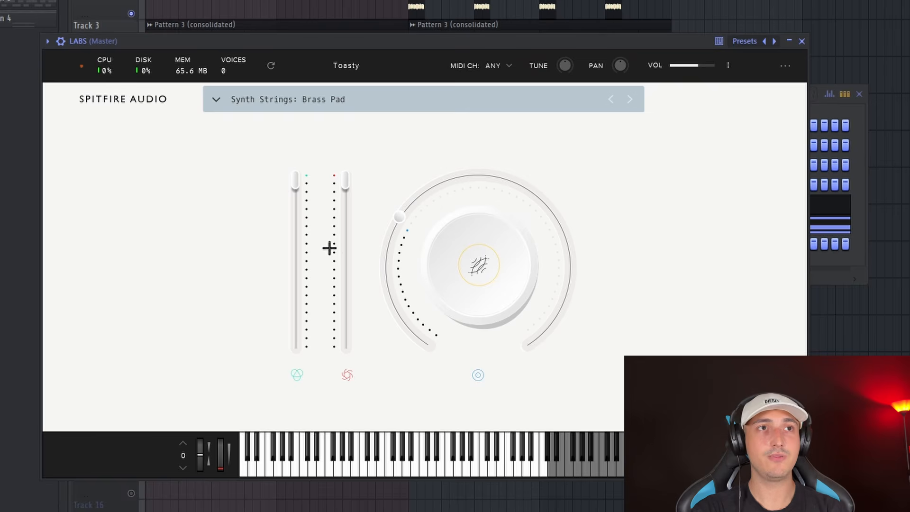
pyautogui.click(275, 104)
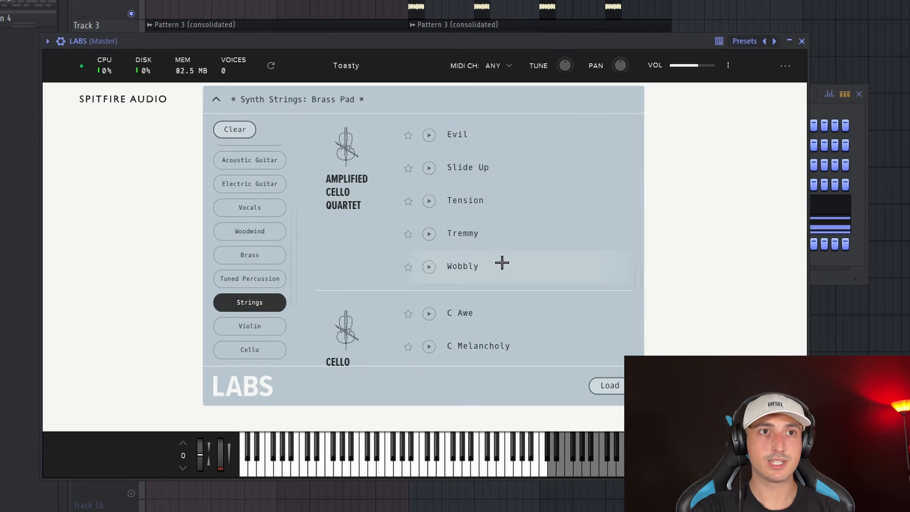
pyautogui.doubleClick(500, 276)
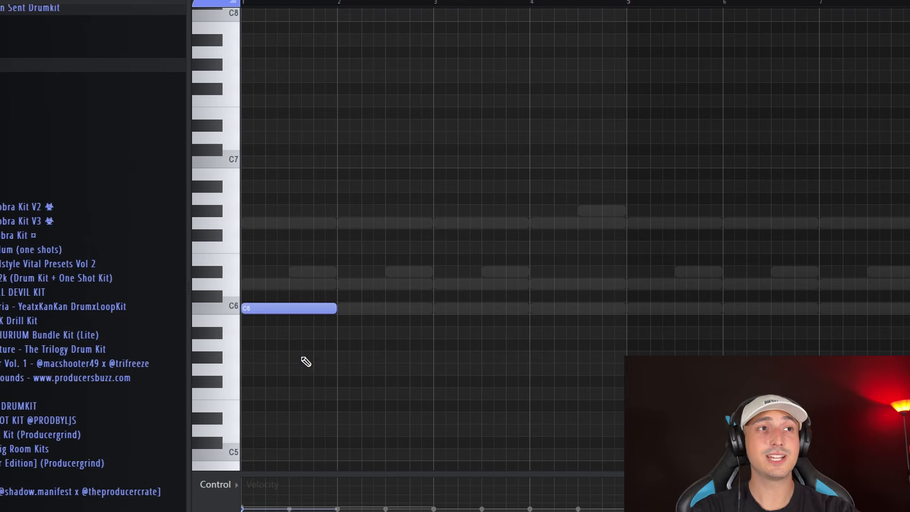
# Move the one-bar LABS note to bar 2, lower it to C5, and repeat it in bar 6
pyautogui.scroll(2, 265, 355)
pyautogui.moveTo(302, 308); pyautogui.dragTo(508, 309)
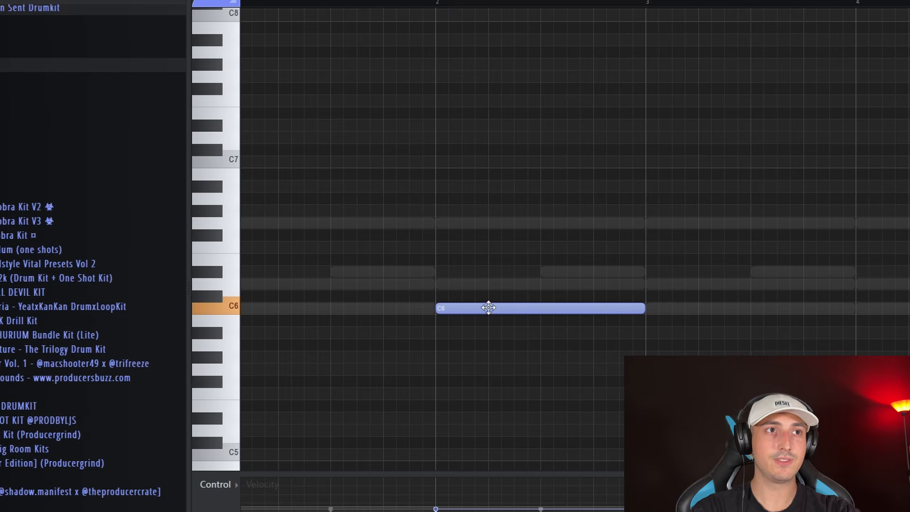
pyautogui.moveTo(862, 314); pyautogui.dragTo(877, 325)
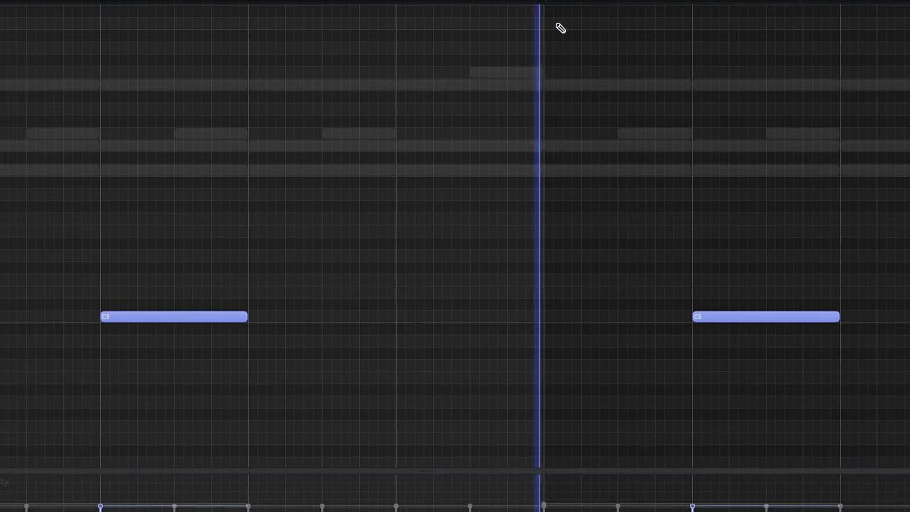
pyautogui.scroll(-2, 641, 314)
pyautogui.moveTo(710, 302); pyautogui.dragTo(708, 268)
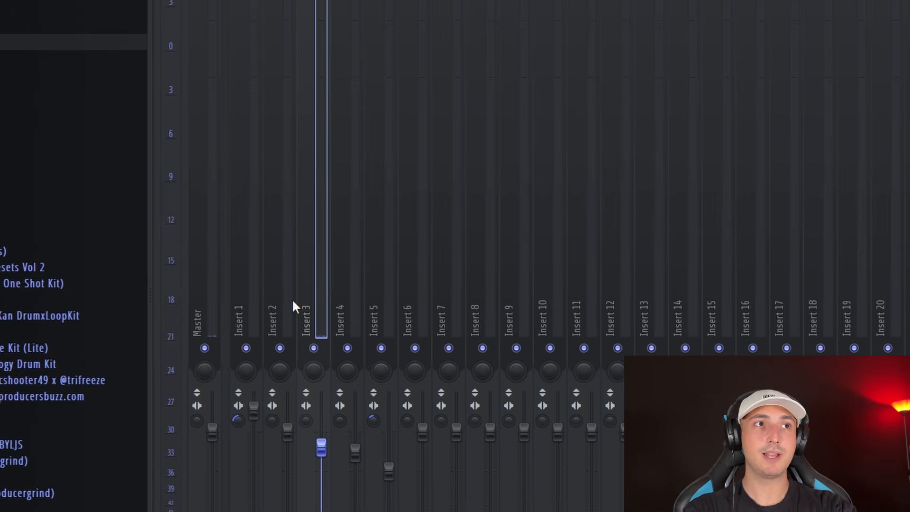
# Pan mixer Insert 6 to the right and Insert 5 to the left while listening to the arrangement
pyautogui.press('space')
pyautogui.click(274, 271)
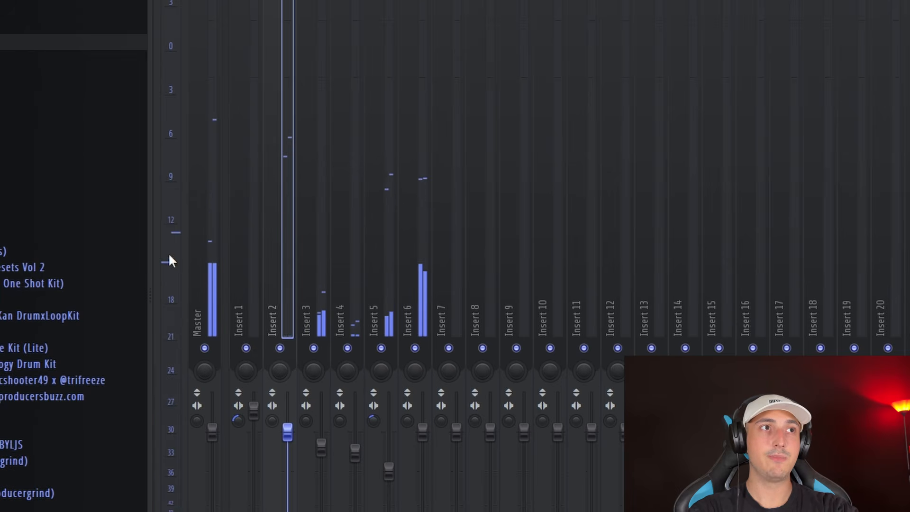
pyautogui.click(384, 247)
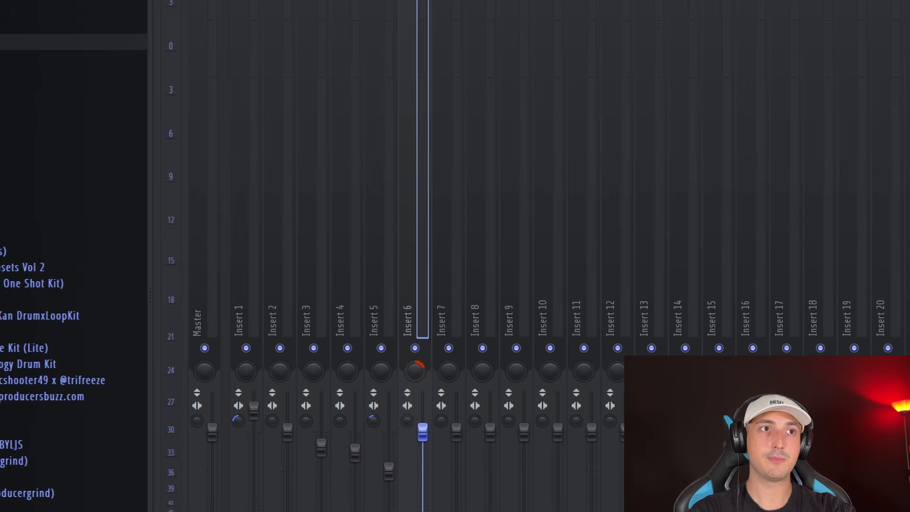
pyautogui.press('space')
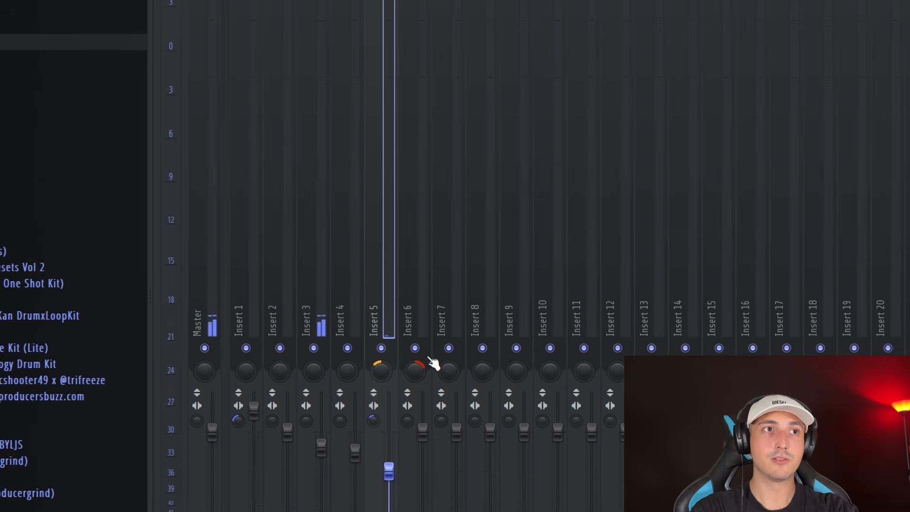
pyautogui.rightClick(415, 349)
pyautogui.click(380, 347)
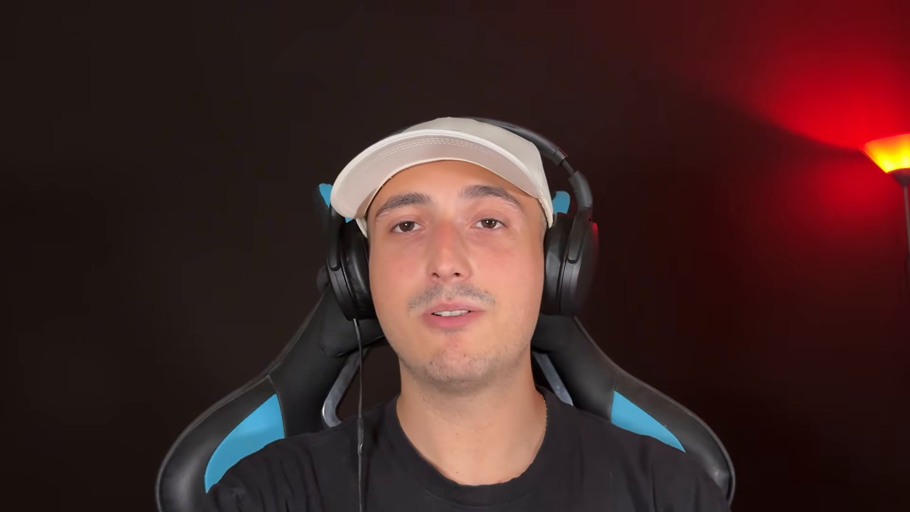
# Rename mixer Insert 7 to "Melody bus" and give it an olive-yellow colour
pyautogui.rightClick(458, 263)
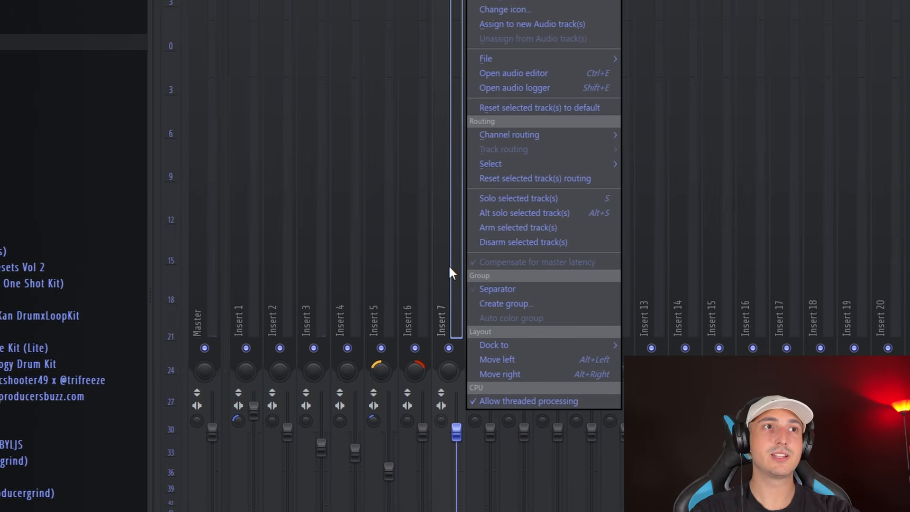
pyautogui.press('Escape')
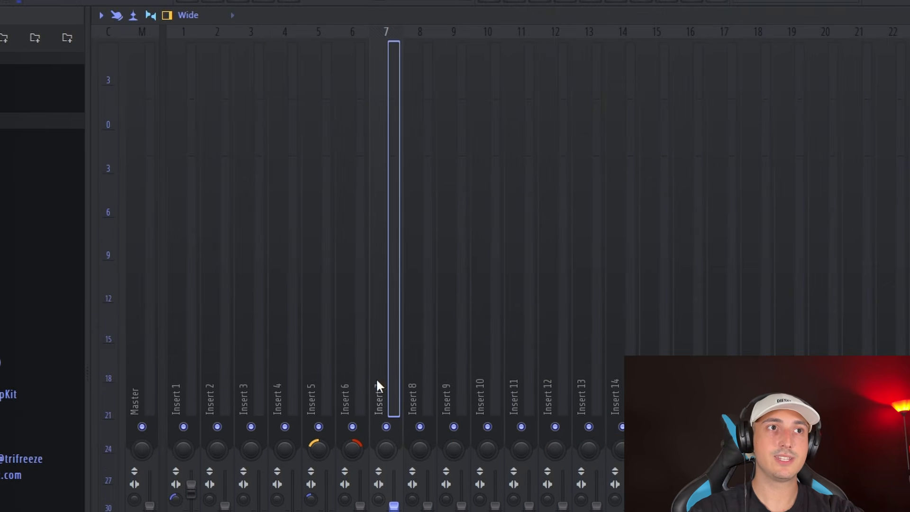
pyautogui.rightClick(401, 386)
pyautogui.click(444, 48)
pyautogui.write('Melody bus')
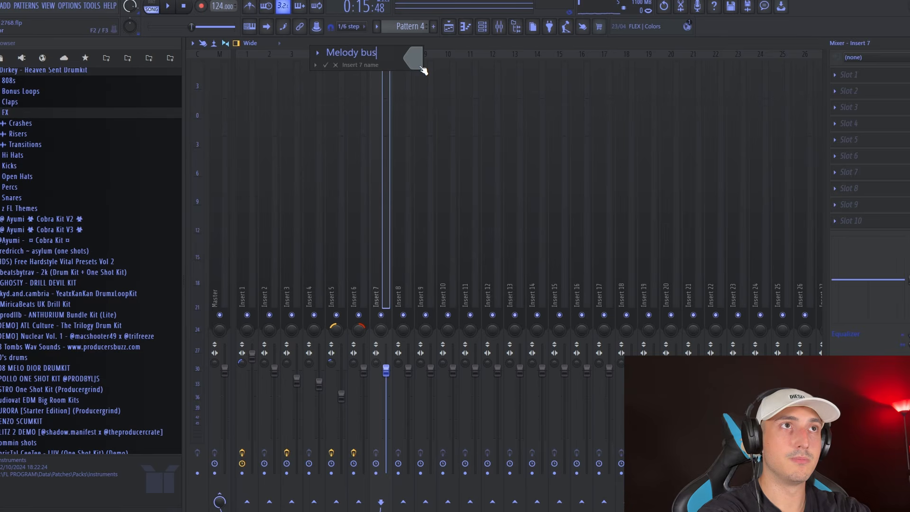
pyautogui.press('Return')
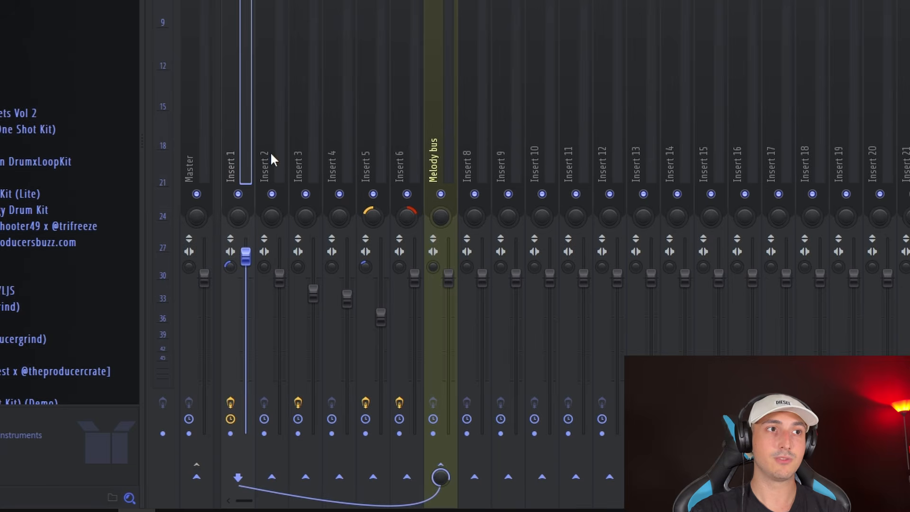
# Route mixer Inserts 1 to 6 only to the Melody bus, removing their direct routing to the Master
pyautogui.click(271, 154)
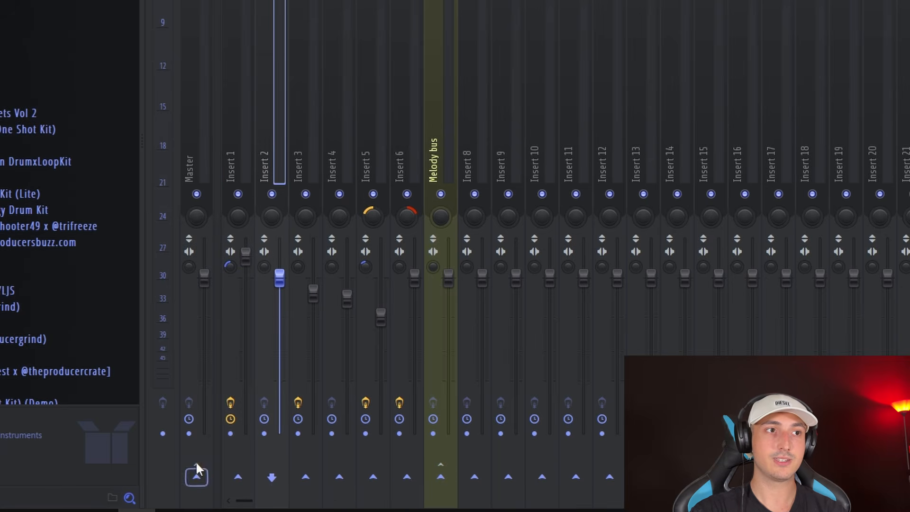
pyautogui.click(315, 131)
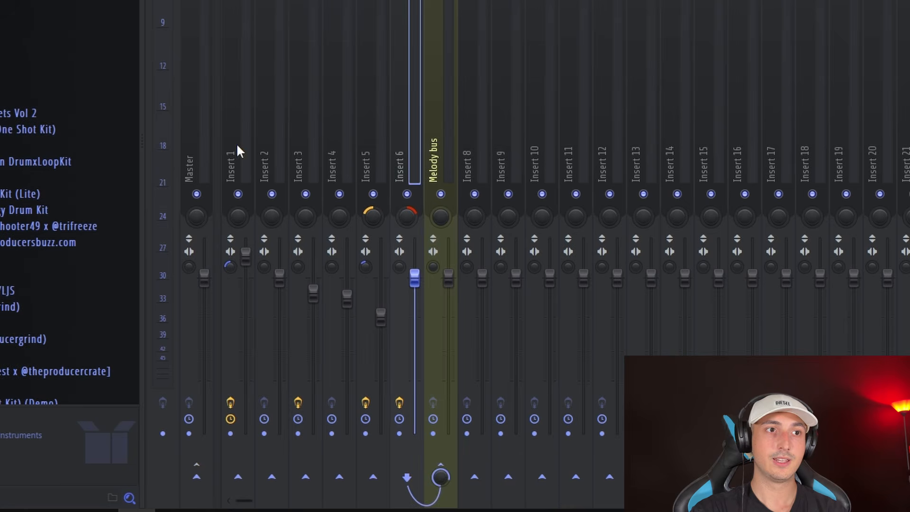
# Load Fruity Parametric EQ 2 into slot 2 of the Melody bus and apply its 20Hz + 18kHz cut preset
pyautogui.click(442, 88)
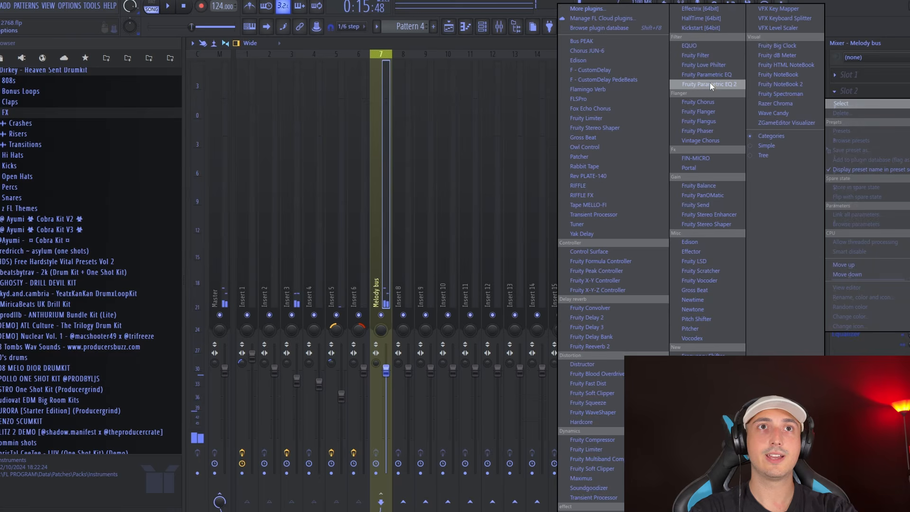
pyautogui.click(709, 84)
pyautogui.click(565, 132)
pyautogui.click(584, 132)
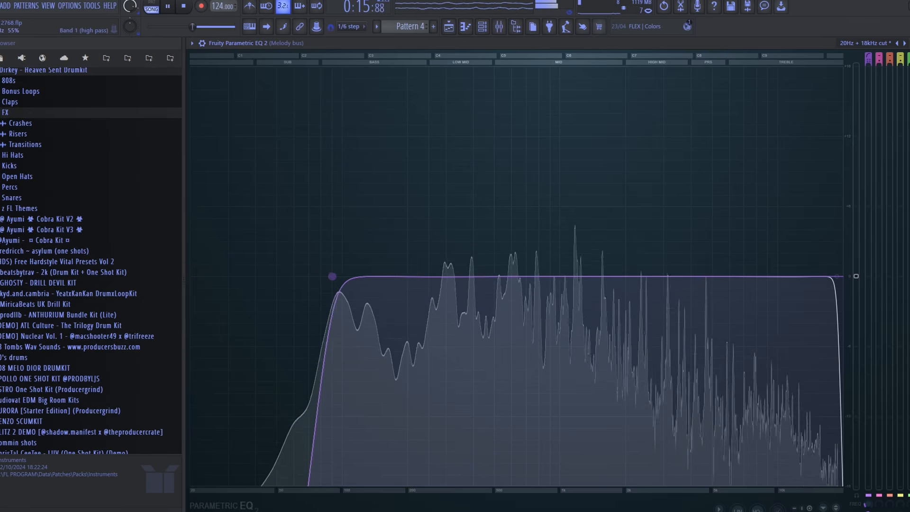
# Sweep the EQ's low cut up and back during playback, then reload the 20Hz + 18kHz cut preset and raise its low cut
pyautogui.moveTo(356, 276); pyautogui.dragTo(336, 276)
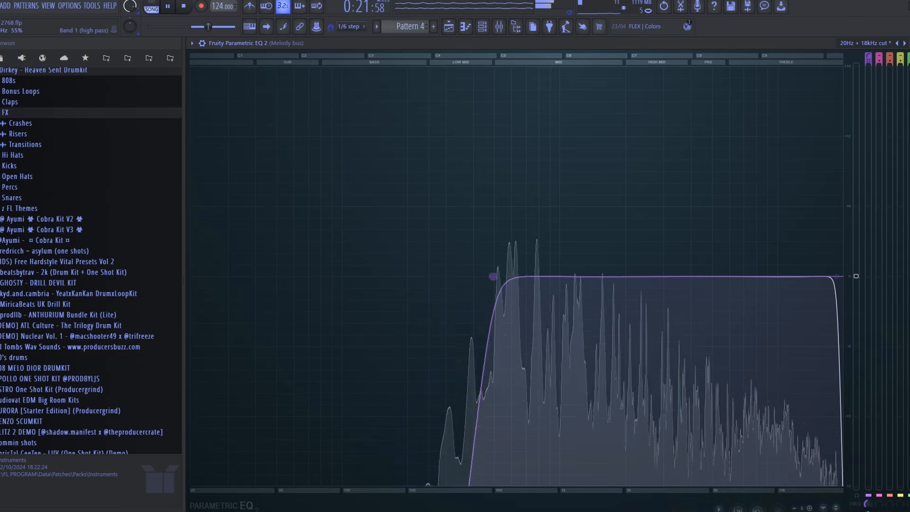
pyautogui.moveTo(498, 276); pyautogui.dragTo(369, 277)
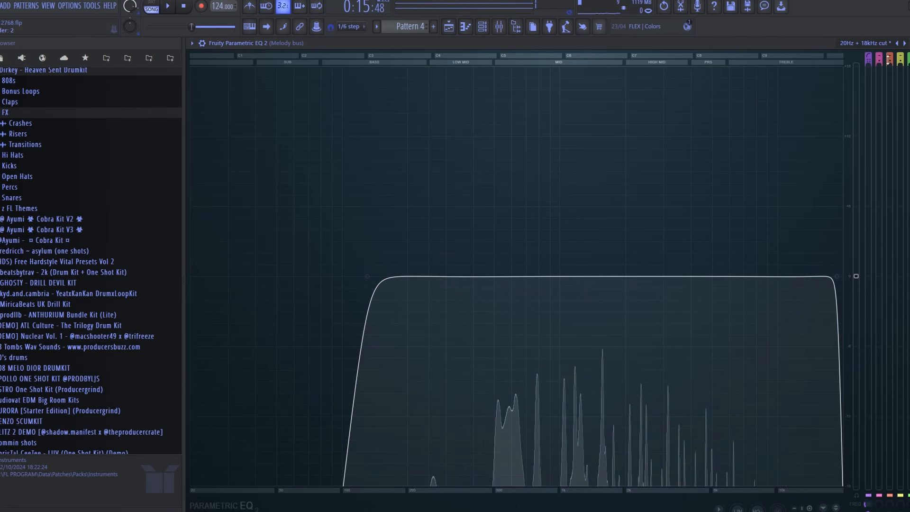
pyautogui.rightClick(904, 44)
pyautogui.click(894, 59)
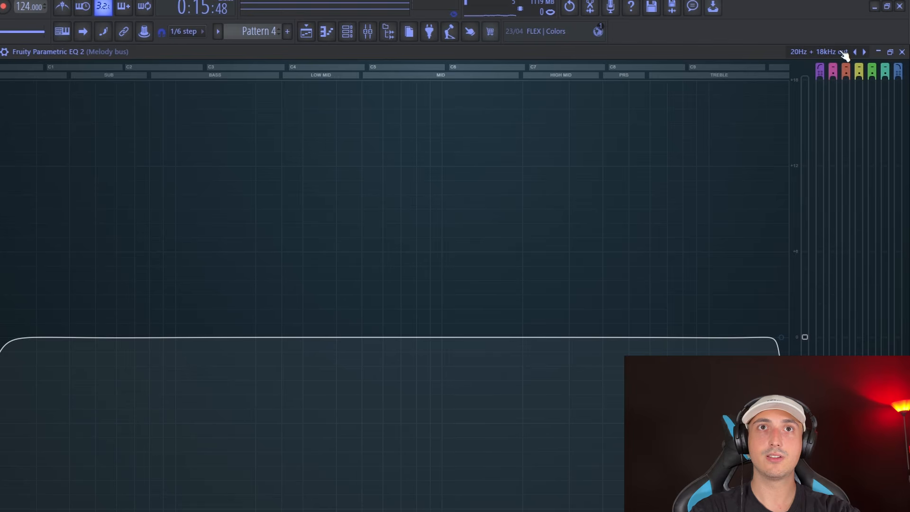
pyautogui.moveTo(2, 337); pyautogui.dragTo(213, 338)
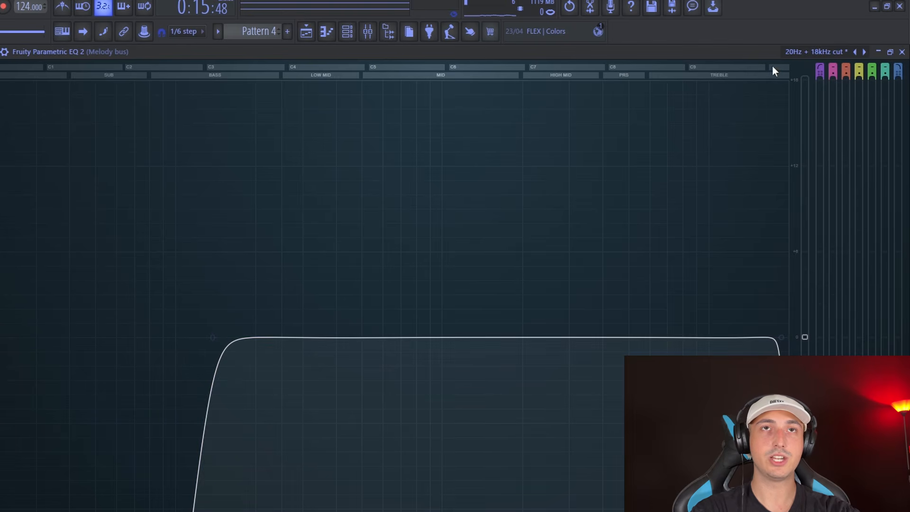
# Load the EQ's Default preset, turn band 1 into a high-pass over the bass range, and narrow its bandwidth during playback
pyautogui.rightClick(864, 52)
pyautogui.click(859, 117)
pyautogui.moveTo(122, 338); pyautogui.dragTo(183, 511)
pyautogui.press('space')
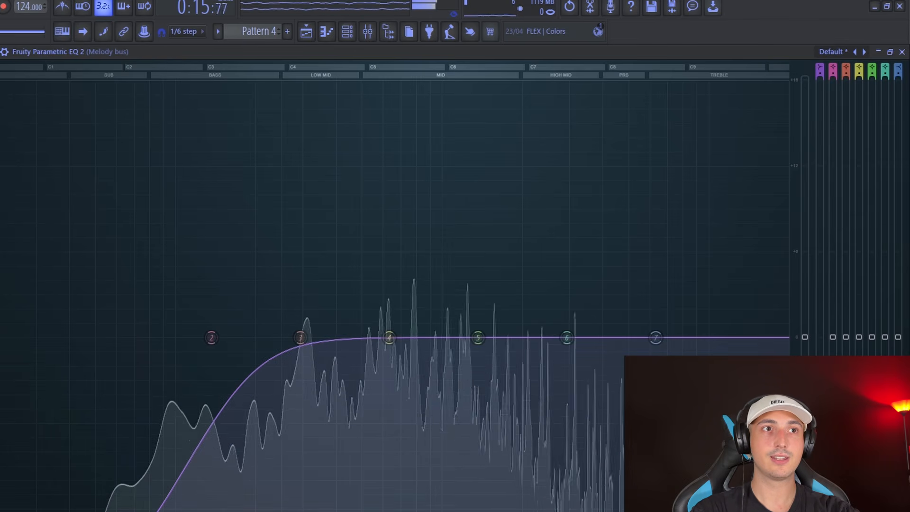
pyautogui.scroll(-6, 219, 511)
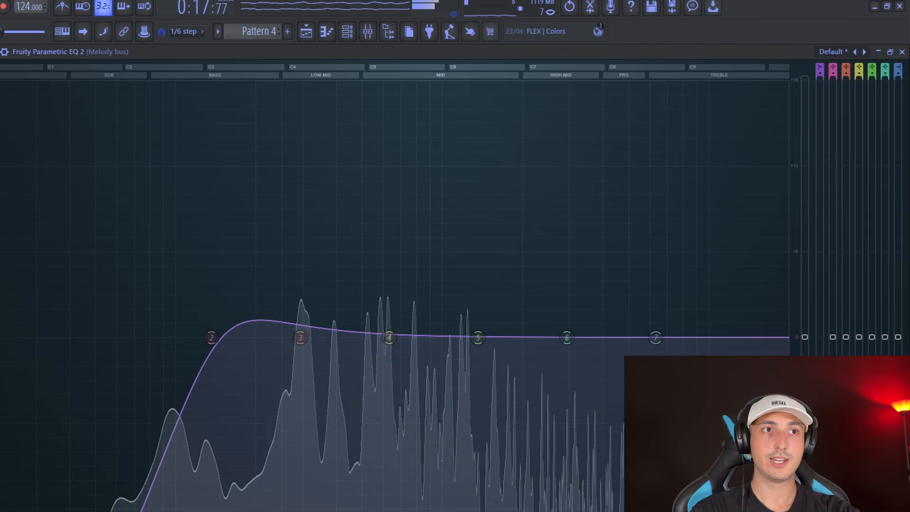
# Reapply the 20Hz + 18kHz cut preset on the Melody bus EQ and raise its low cut into the bass range
pyautogui.click(863, 52)
pyautogui.click(869, 72)
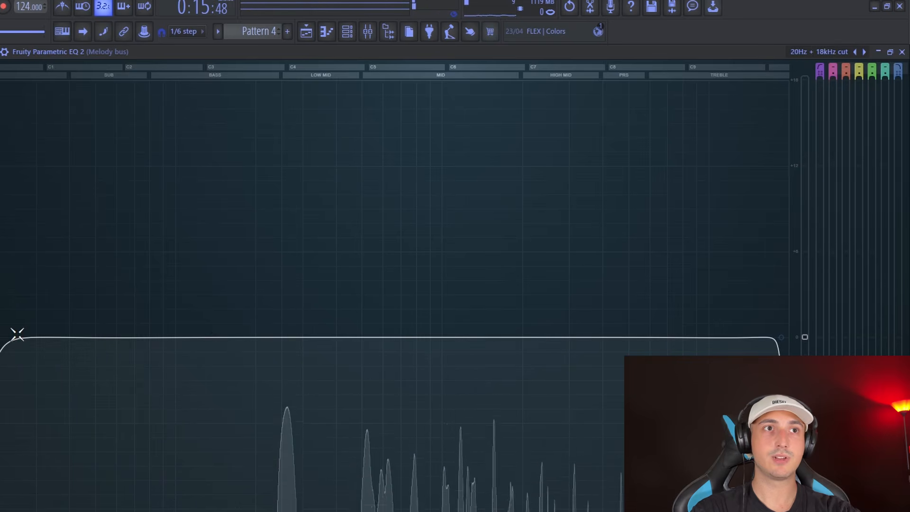
pyautogui.moveTo(17, 336); pyautogui.dragTo(165, 337)
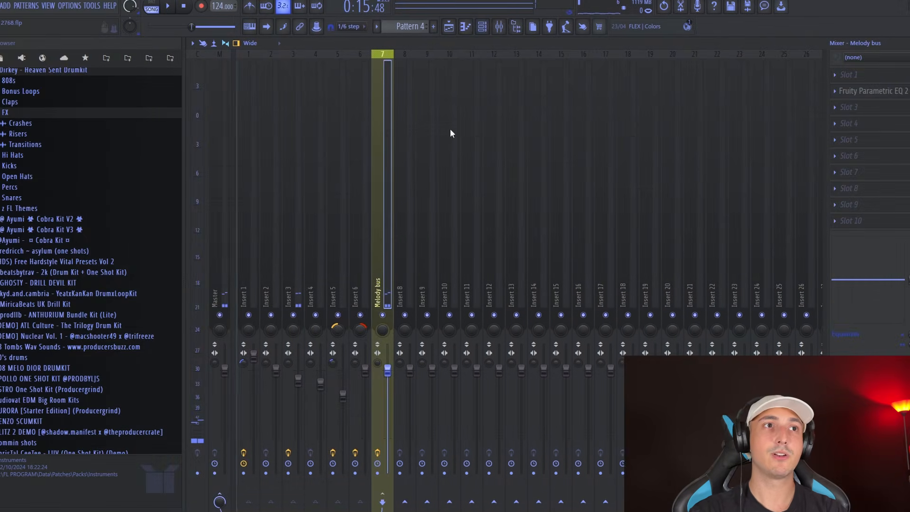
# Split Pattern 4 by channel in the playlist, then duplicate the eight-bar section repeatedly up to bar 41
pyautogui.click(454, 29)
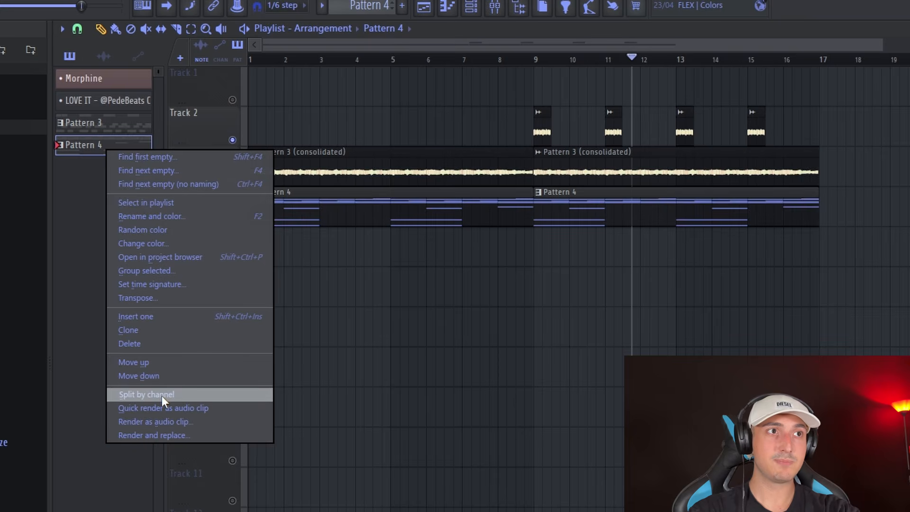
pyautogui.click(162, 396)
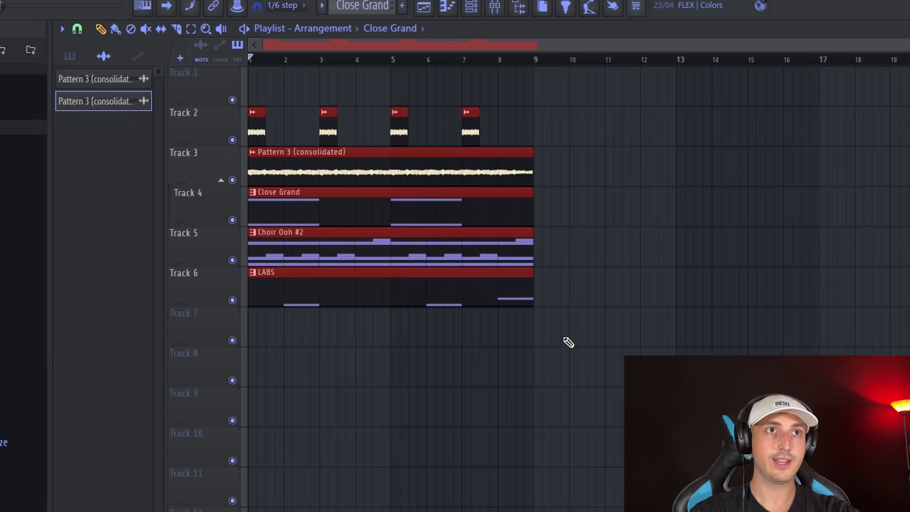
pyautogui.hotkey('ctrl', 'b')
pyautogui.hotkey('ctrl', 'b')
pyautogui.hotkey('ctrl', 'b')
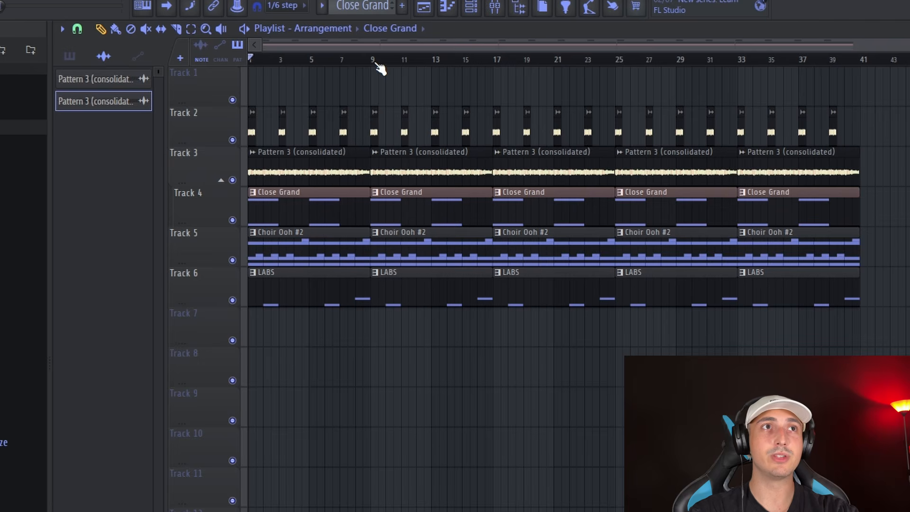
# Mark out bars 1 to 8 and bars 9 to 24 as time selections on the playlist timeline
pyautogui.moveTo(376, 63); pyautogui.dragTo(90, 77)
pyautogui.moveTo(433, 62); pyautogui.dragTo(138, 65)
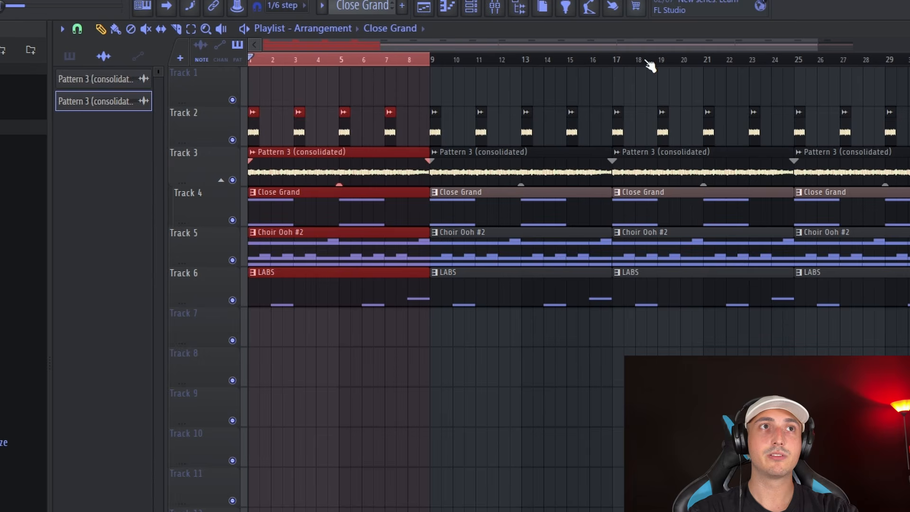
pyautogui.keyDown('ctrl'); pyautogui.click(608, 60); pyautogui.keyUp('ctrl')
pyautogui.moveTo(429, 60); pyautogui.dragTo(792, 71)
pyautogui.scroll(-1, 401, 51)
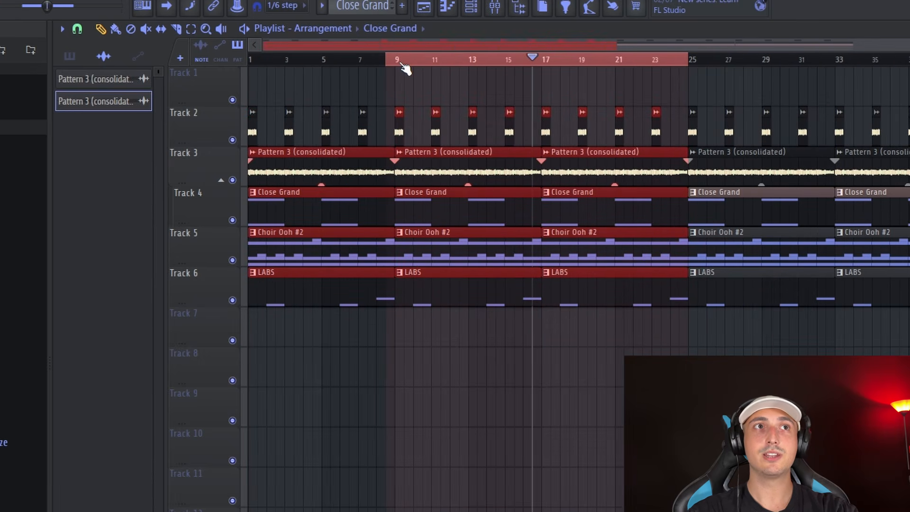
# Reduce the playlist arrangement to four consecutive eight-bar sections spanning bars 1 to 32
pyautogui.click(401, 65)
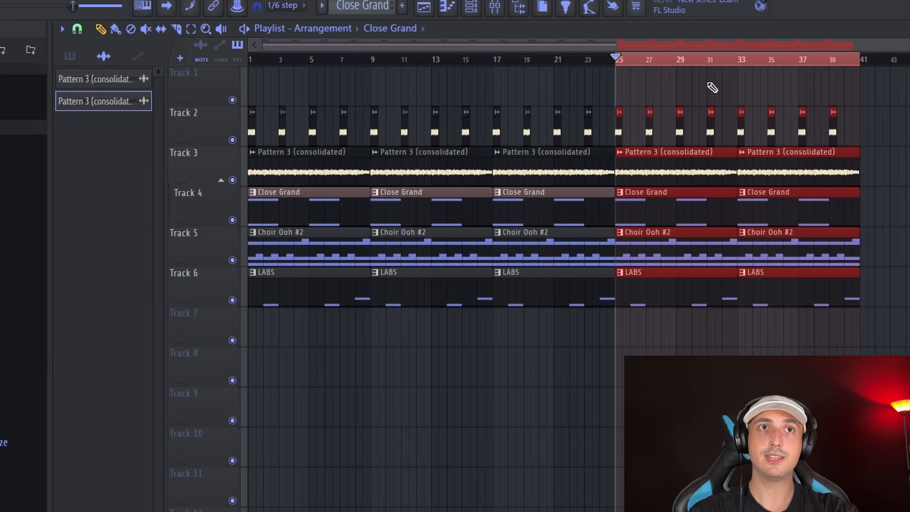
pyautogui.hotkey('ctrl', 'b')
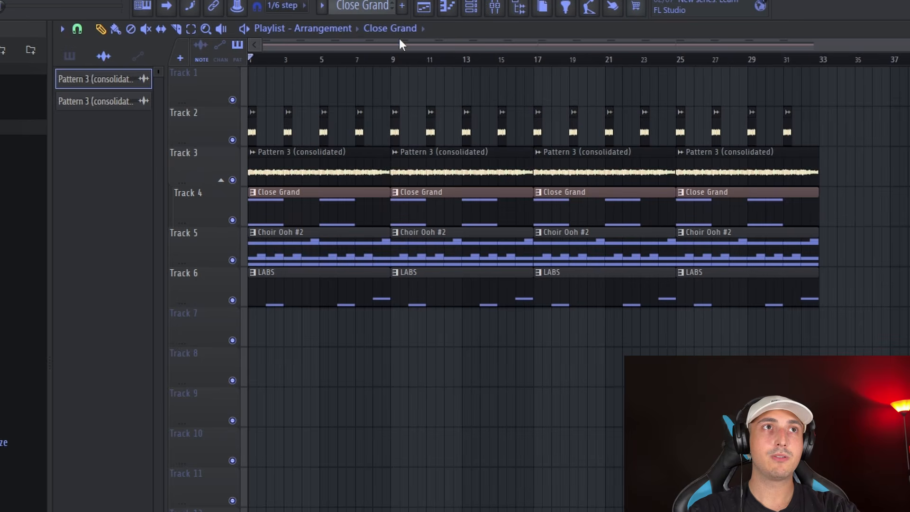
# Add a "hook" time marker at bar 1 and a "verse" time marker at bar 17 of the playlist
pyautogui.scroll(3, 303, 228)
pyautogui.scroll(-1, 391, 164)
pyautogui.scroll(1, 495, 110)
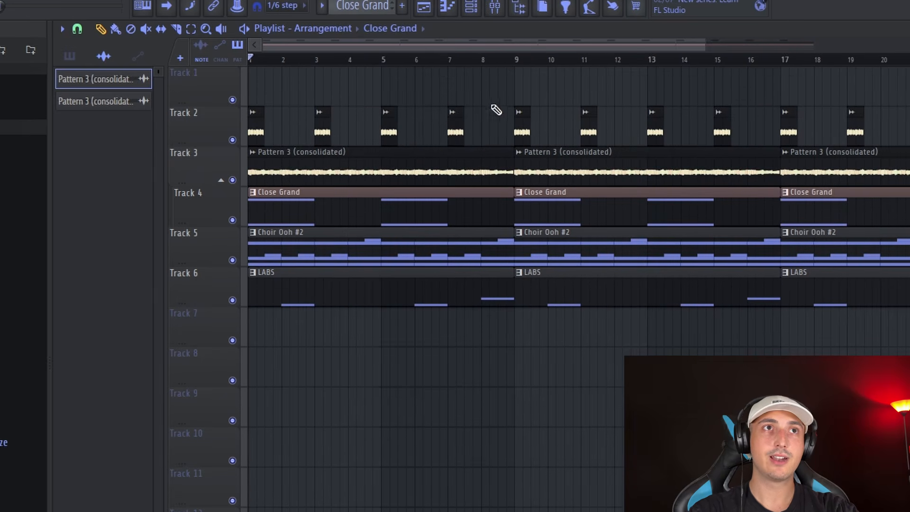
pyautogui.rightClick(269, 67)
pyautogui.click(286, 78)
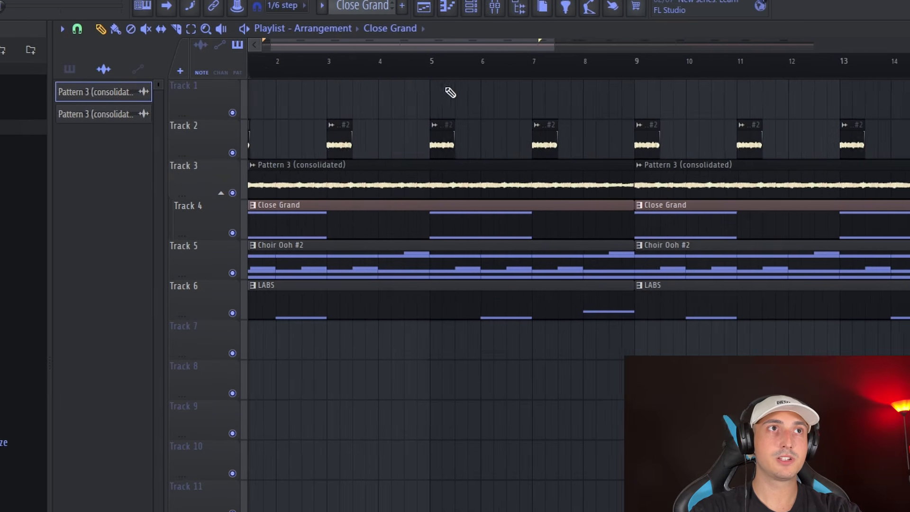
# Remove the short Track 2 audio clips from bars 1 to 8 and listen to the hook's opening
pyautogui.scroll(-3, 478, 136)
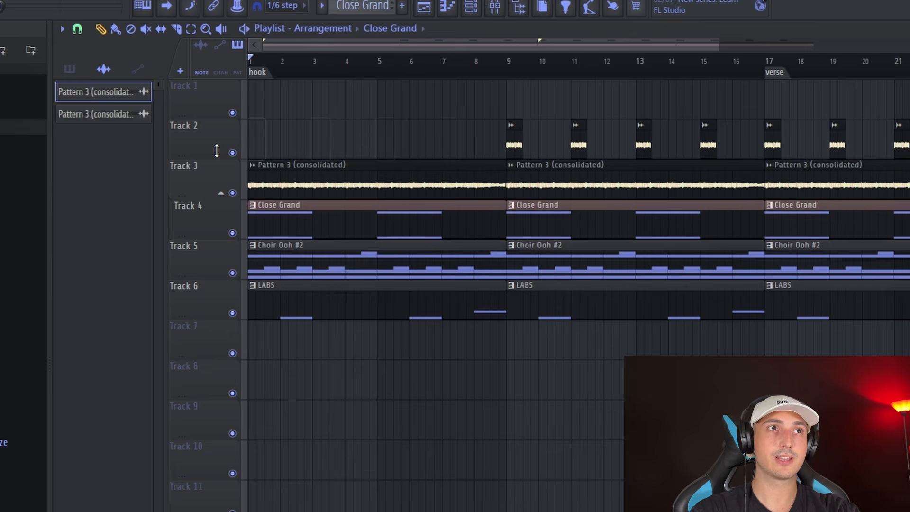
pyautogui.press('space')
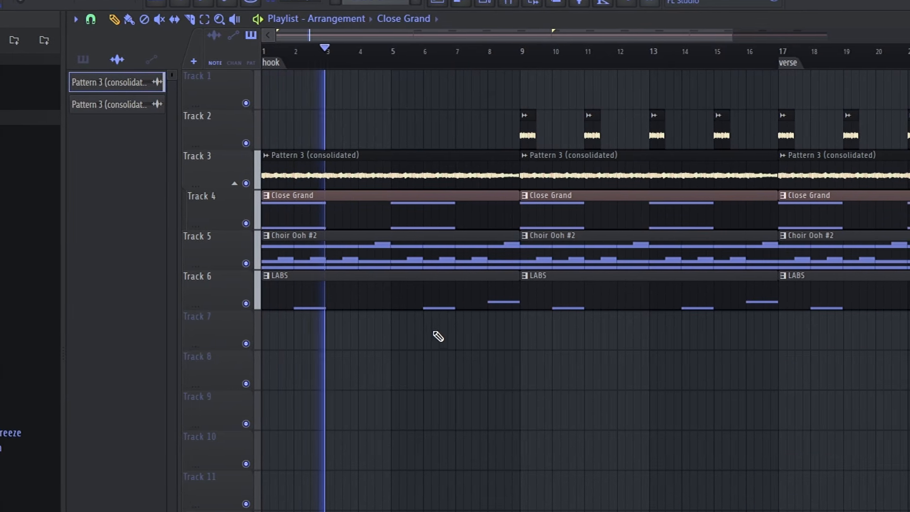
pyautogui.press('space')
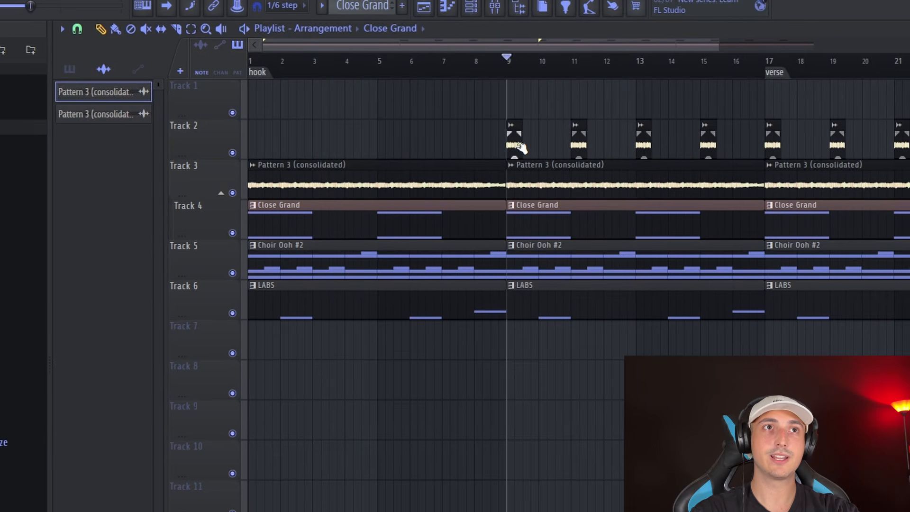
# Clear the Track 2, choir and LABS clips from bars 17 to 24 and play the verse towards bar 25
pyautogui.scroll(-6, 625, 235)
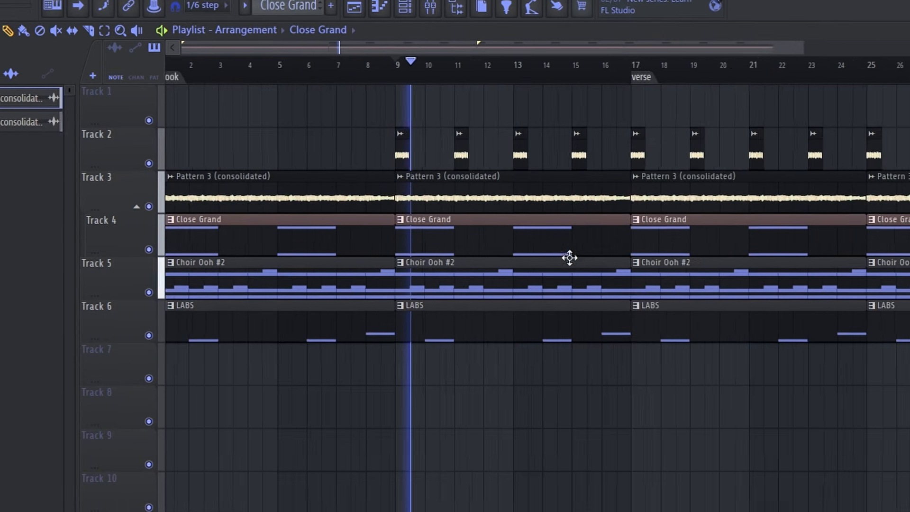
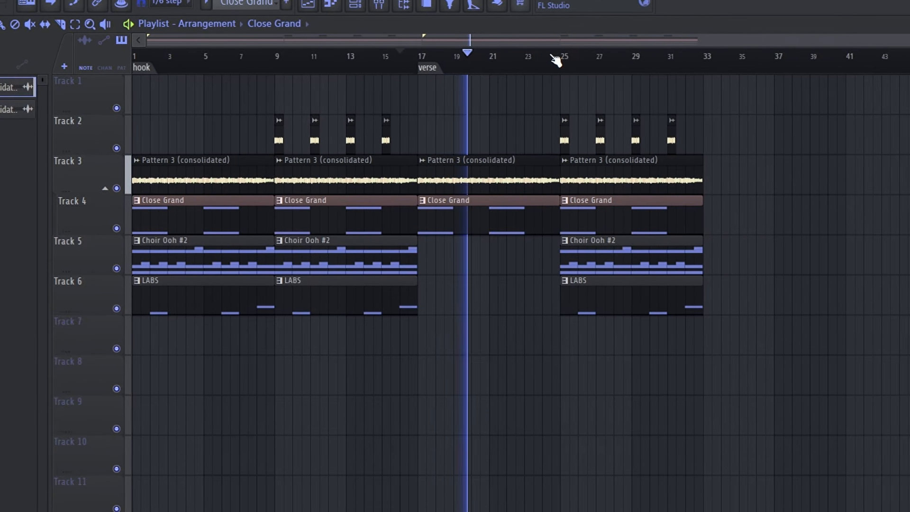
pyautogui.click(586, 57)
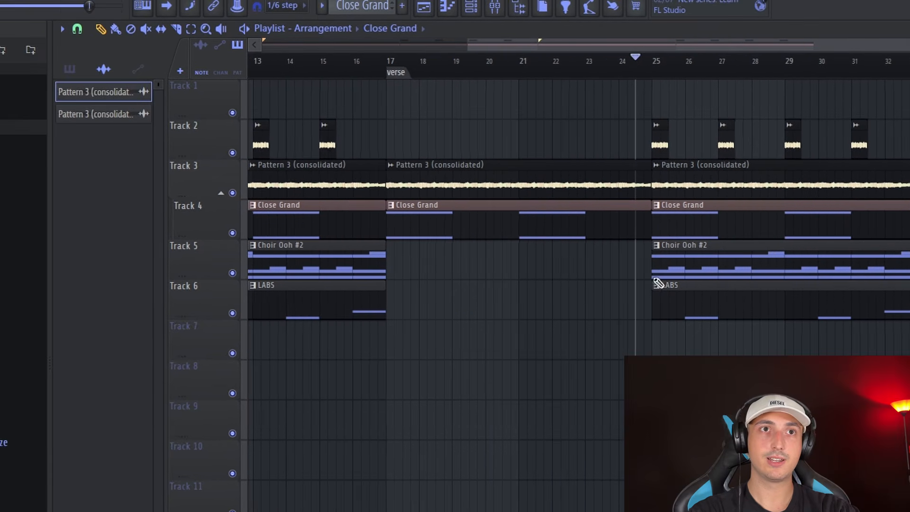
pyautogui.scroll(-2, 659, 283)
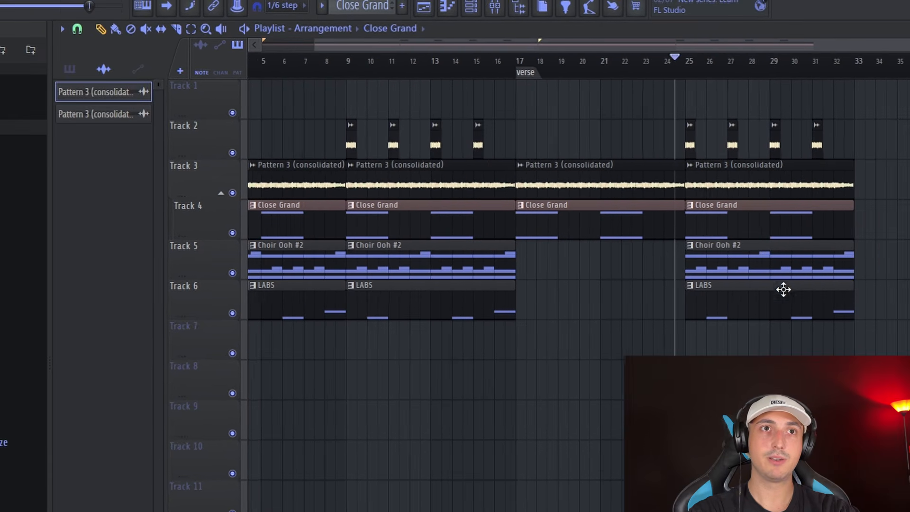
# Delete the Choir Ooh #2 clip from bars 25 to 32 and select the two choir clips in the hook
pyautogui.rightClick(778, 274)
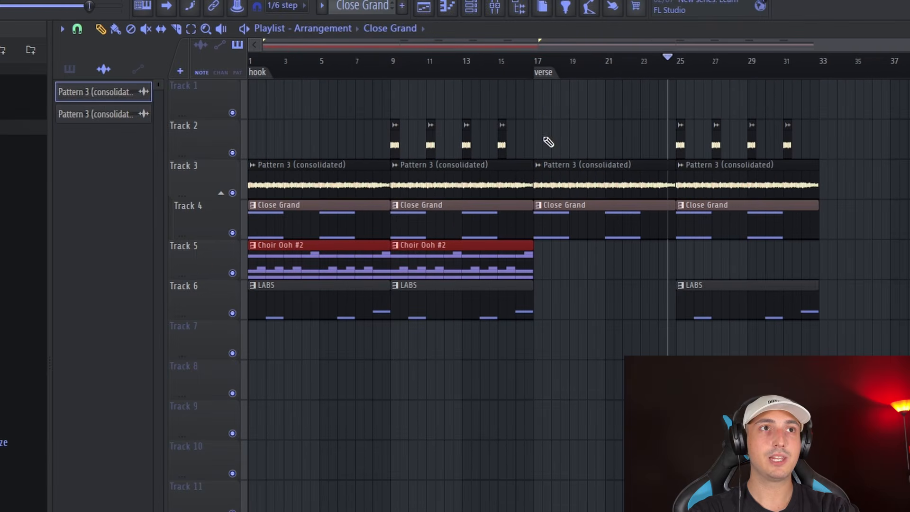
pyautogui.moveTo(537, 64); pyautogui.dragTo(58, 89)
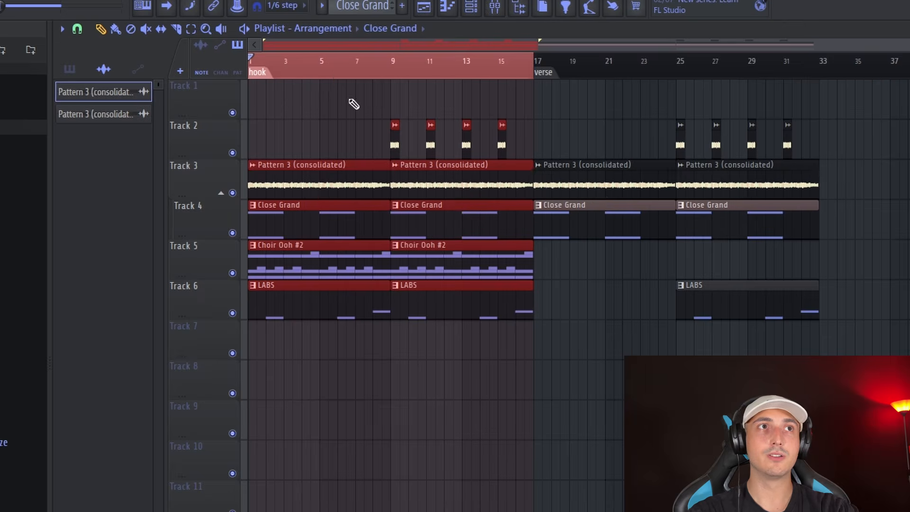
pyautogui.moveTo(371, 239); pyautogui.dragTo(433, 274)
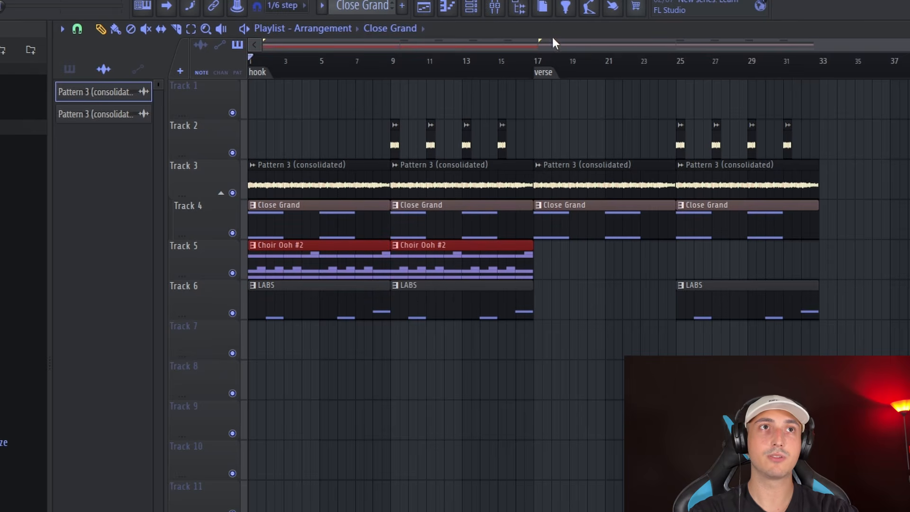
# Load the PERFECT clap from the CLAPS folder into Pattern 7 with a C5 hit on beat 3 of bar 1
pyautogui.moveTo(545, 63); pyautogui.dragTo(251, 71)
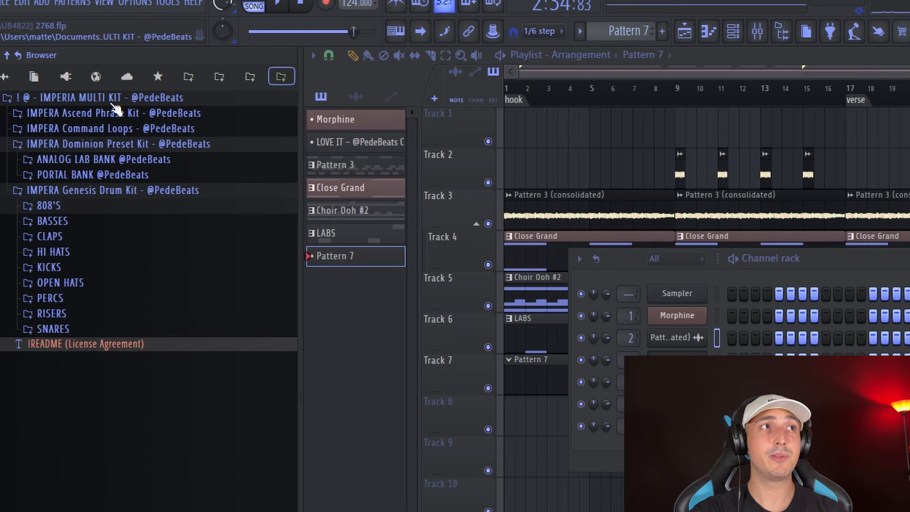
pyautogui.click(95, 236)
pyautogui.click(76, 458)
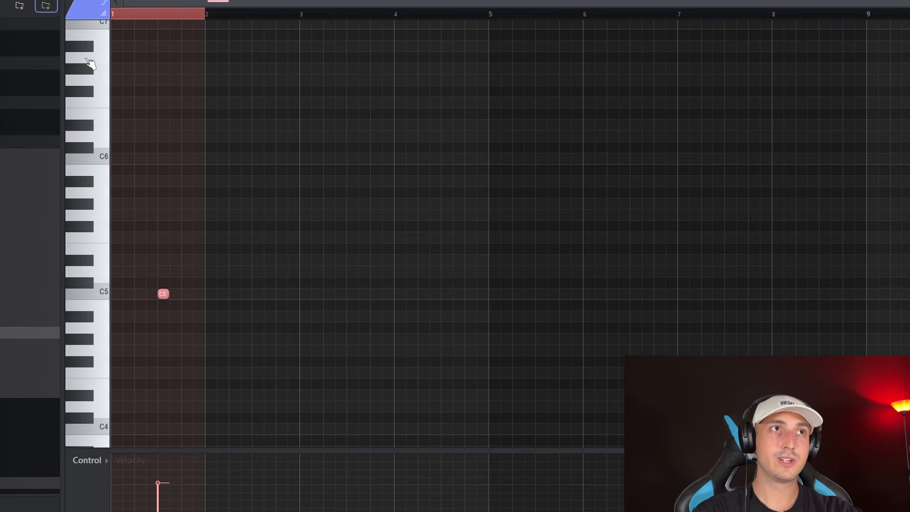
# Duplicate the one-bar C5 clap note so that it repeats on beat 3 of all eight bars
pyautogui.scroll(2, 223, 24)
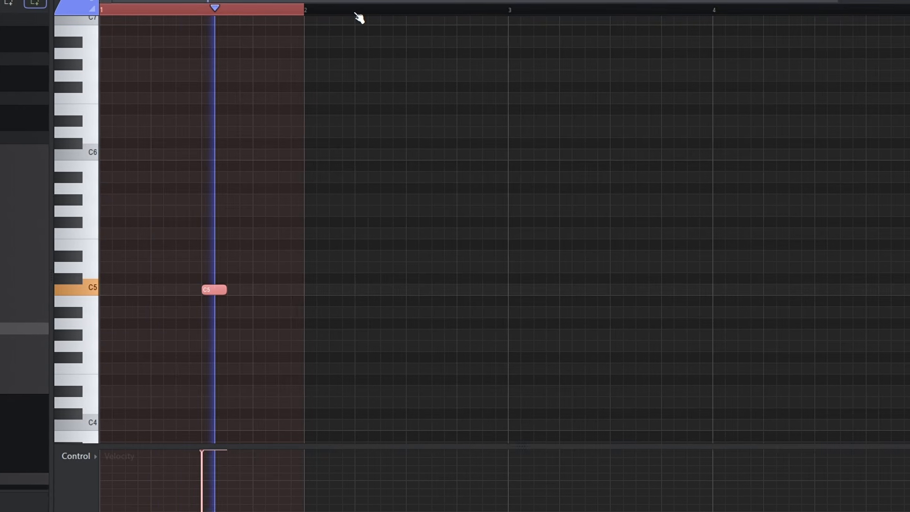
pyautogui.keyDown('ctrl'); pyautogui.click(364, 15); pyautogui.keyUp('ctrl')
pyautogui.hotkey('ctrl', 'b')
pyautogui.hotkey('ctrl', 'b')
pyautogui.hotkey('ctrl', 'b')
pyautogui.hotkey('ctrl', 'b')
pyautogui.hotkey('ctrl', 'b')
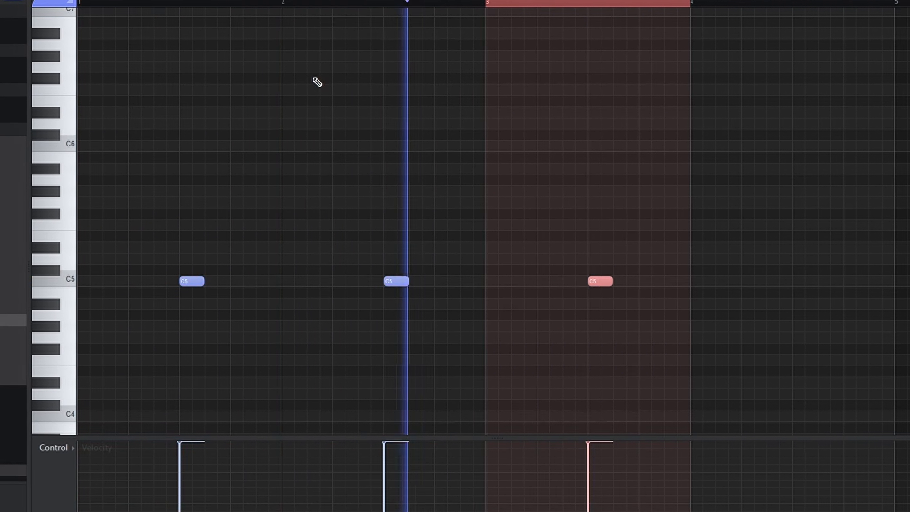
pyautogui.scroll(-3, 313, 81)
pyautogui.hotkey('ctrl', 'b')
pyautogui.hotkey('ctrl', 'b')
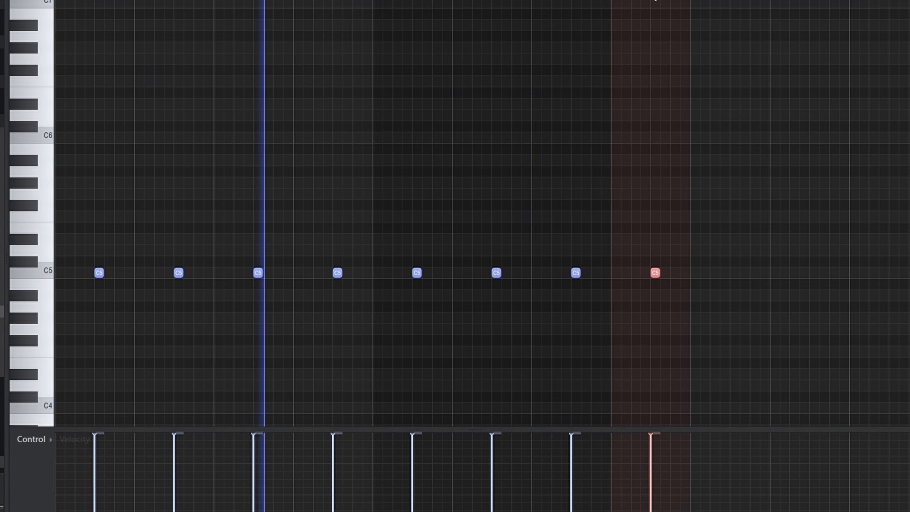
pyautogui.keyDown('ctrl'); pyautogui.click(667, 2); pyautogui.keyUp('ctrl')
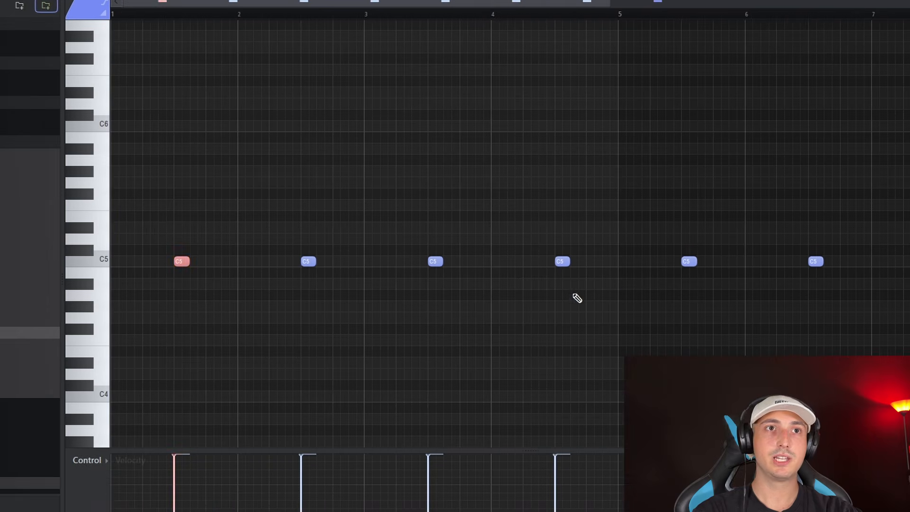
# Try two short extra C5 claps, late in bar 3 and early in bar 4, and listen to them
pyautogui.scroll(2, 521, 268)
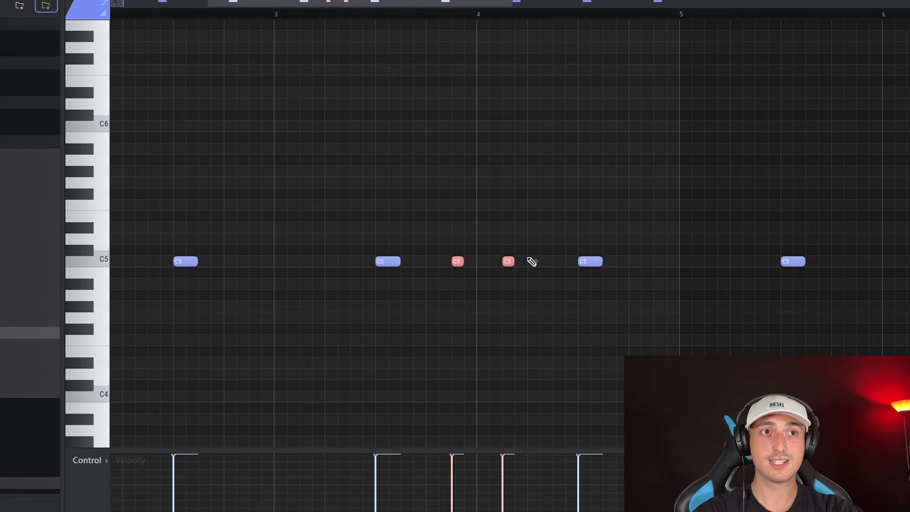
pyautogui.press('space')
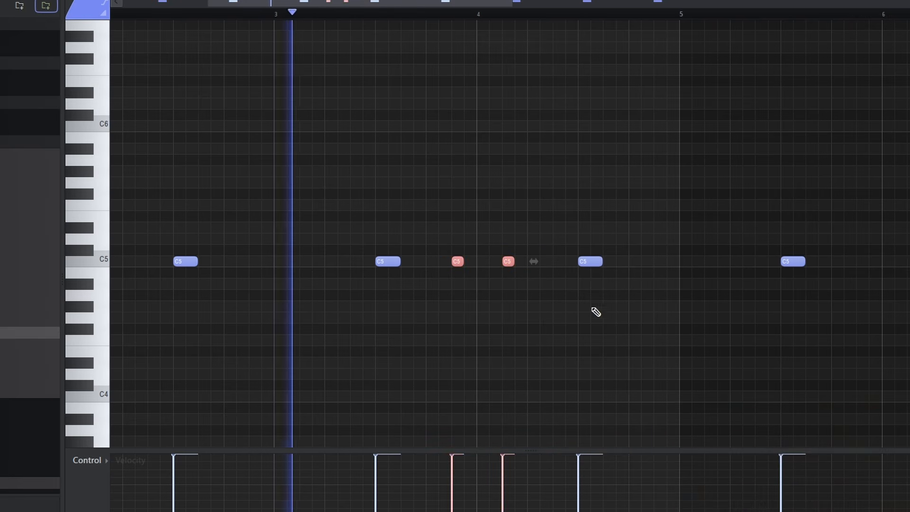
pyautogui.rightClick(458, 261)
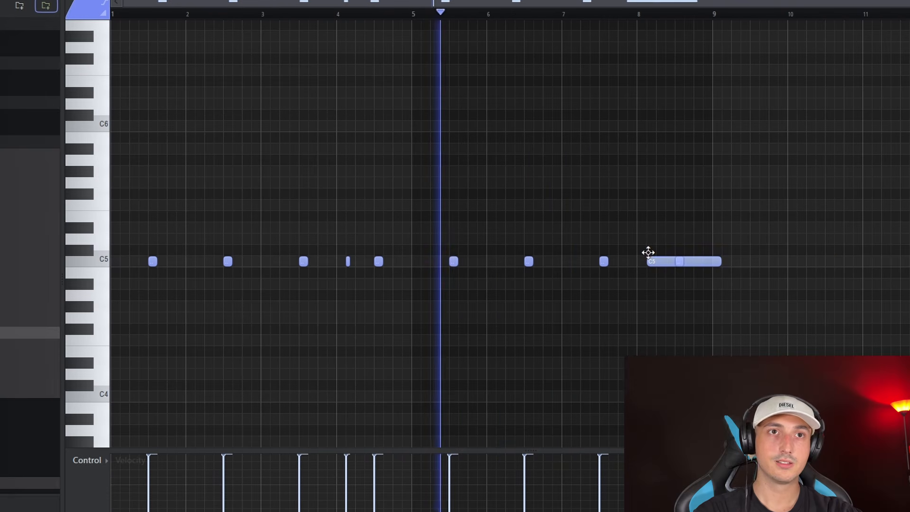
# Delete the leftover extra clap in bar 4 and keep one short extra C5 clap just after the start of bar 8
pyautogui.hotkey('ctrl', 'z')
pyautogui.rightClick(351, 261)
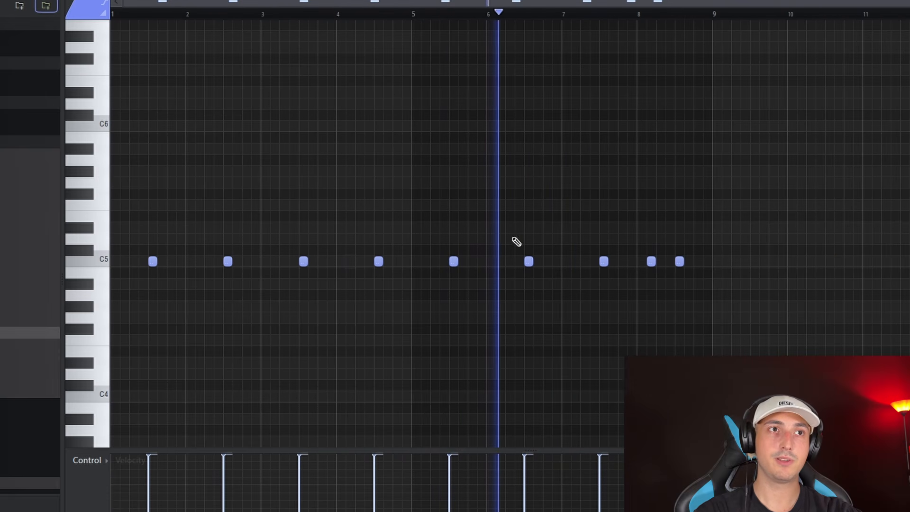
pyautogui.scroll(-1, 759, 284)
pyautogui.scroll(1, 881, 305)
pyautogui.moveTo(863, 308); pyautogui.dragTo(114, 190)
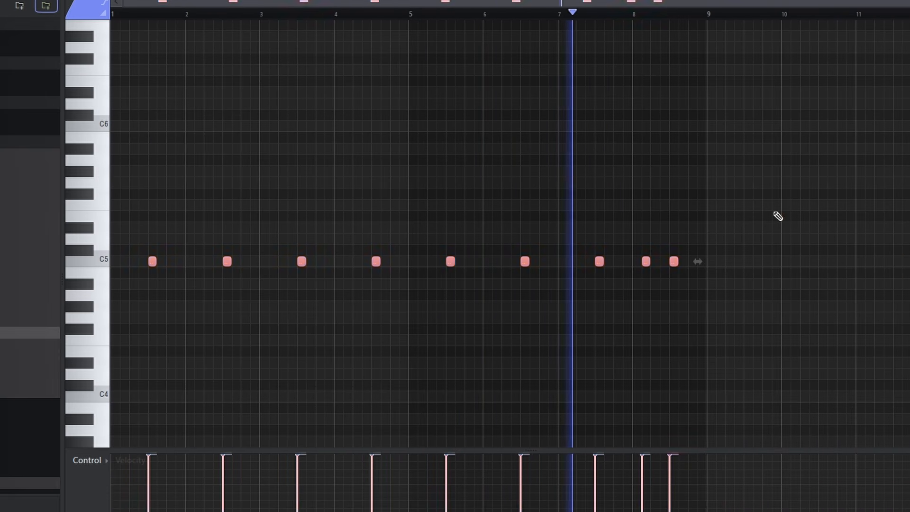
pyautogui.keyDown('ctrl'); pyautogui.click(775, 213); pyautogui.keyUp('ctrl')
pyautogui.press('F9')
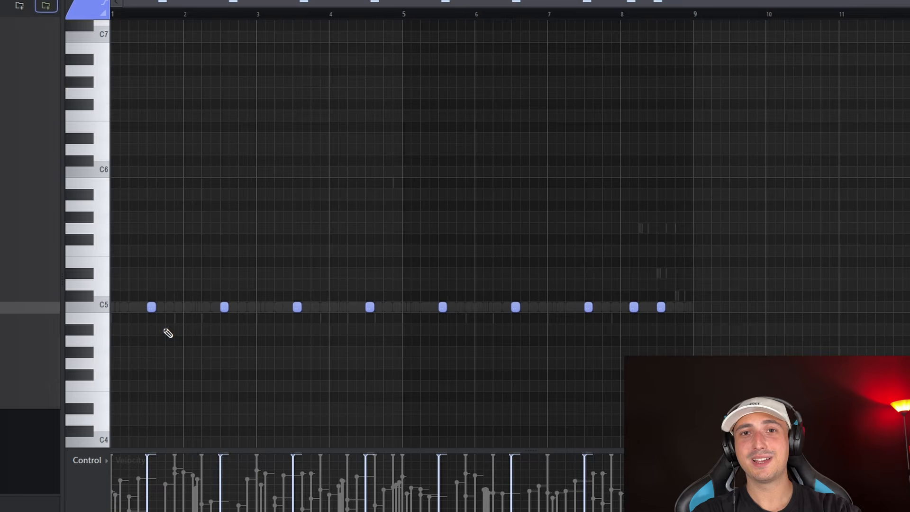
pyautogui.scroll(3, 468, 301)
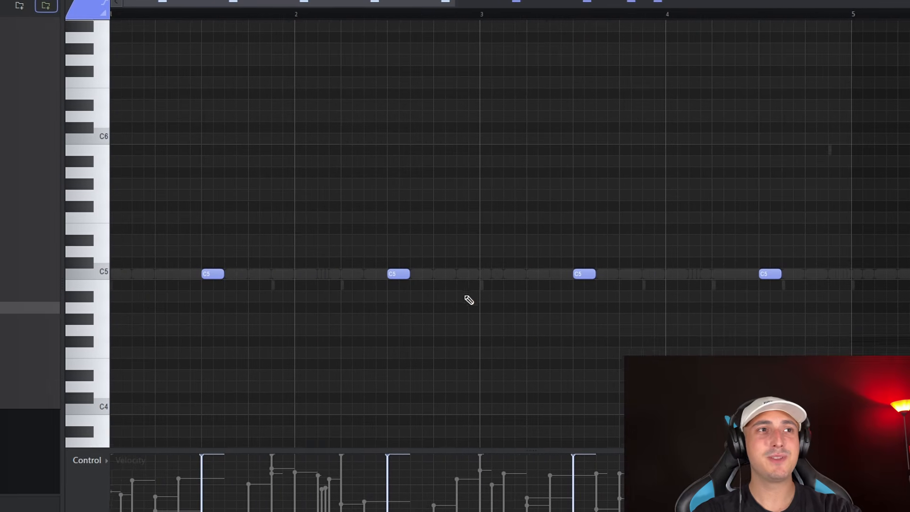
# Open the HI HATS and CLAPS folders of the drum kit and preview the PERFECT clap
pyautogui.click(97, 129)
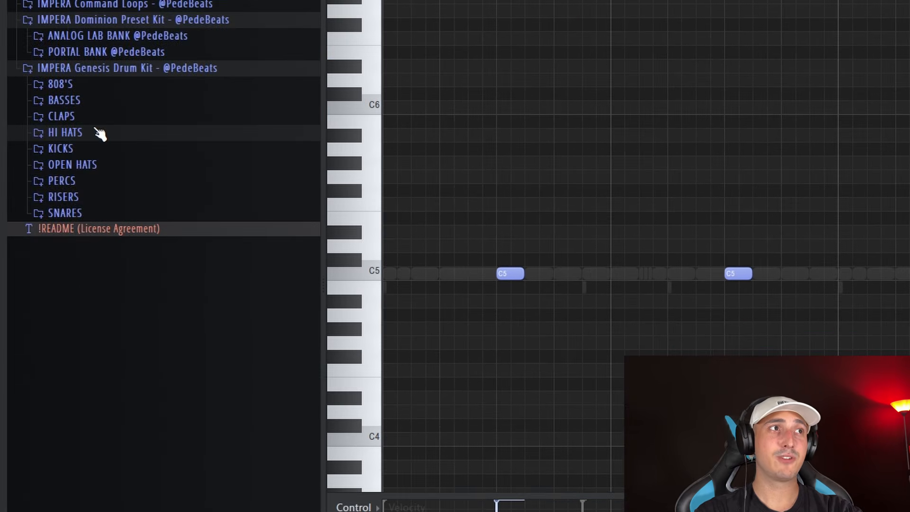
pyautogui.click(97, 130)
pyautogui.click(98, 122)
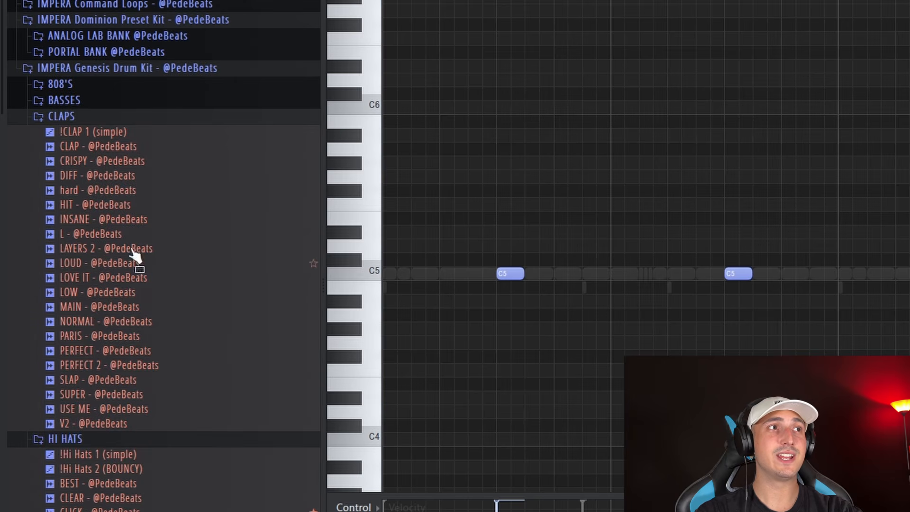
pyautogui.click(141, 355)
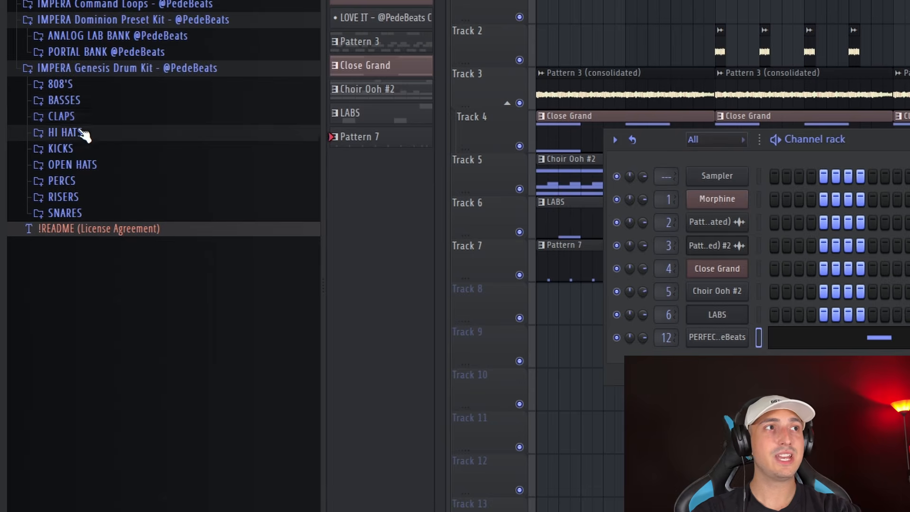
# Load the IN LOVE hi-hat sample from the HI HATS folder as a new channel below the clap
pyautogui.click(85, 135)
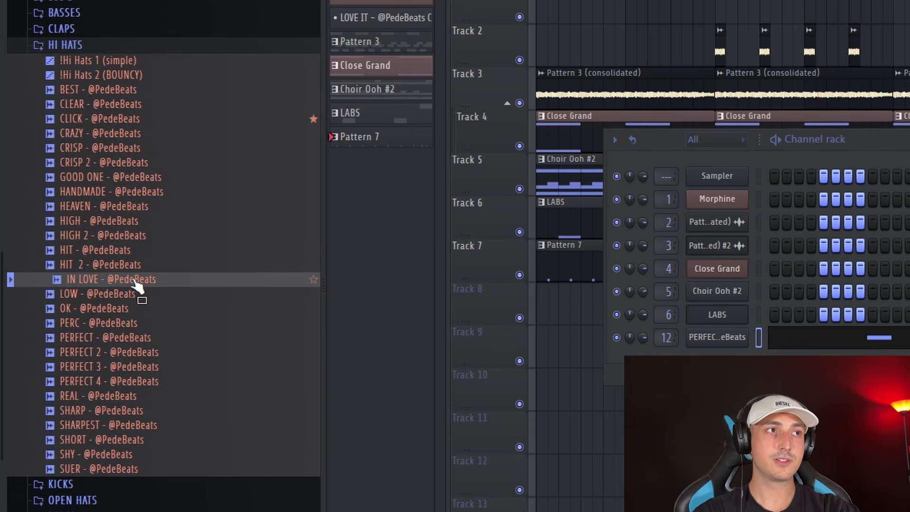
pyautogui.moveTo(116, 351); pyautogui.dragTo(733, 375)
pyautogui.rightClick(721, 361)
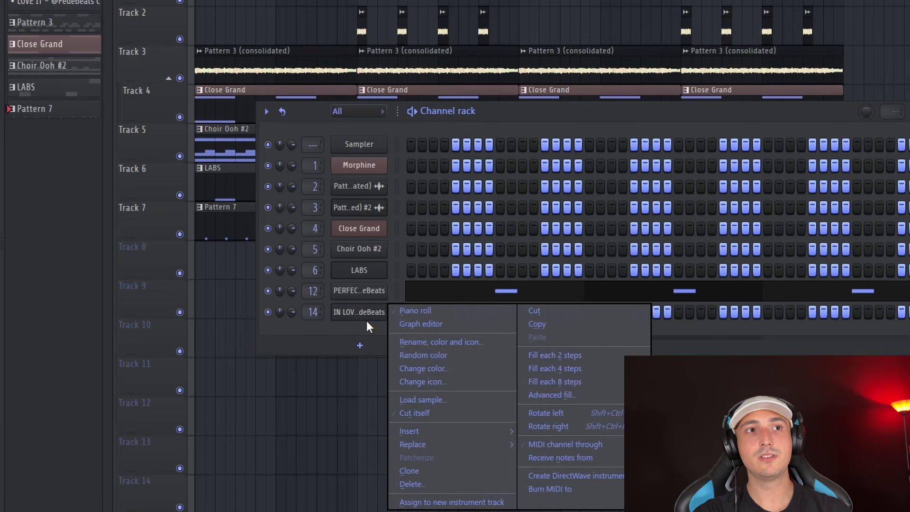
pyautogui.click(314, 331)
# Fill each 2 steps of the IN LOVE hi-hat channel and play the result
pyautogui.rightClick(369, 312)
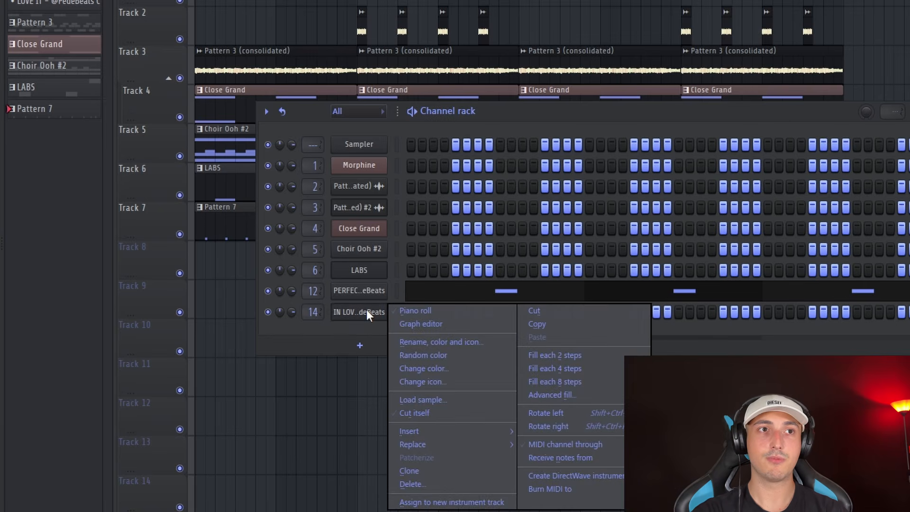
pyautogui.click(553, 356)
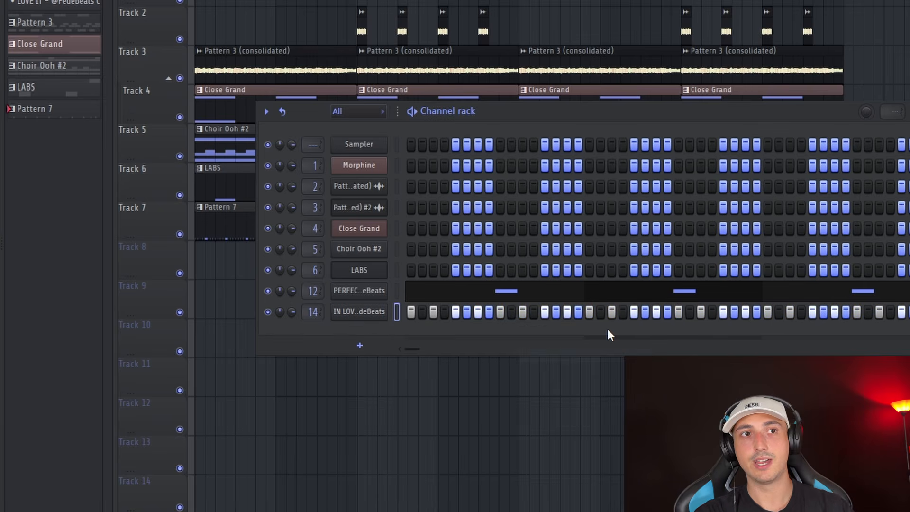
pyautogui.press('space')
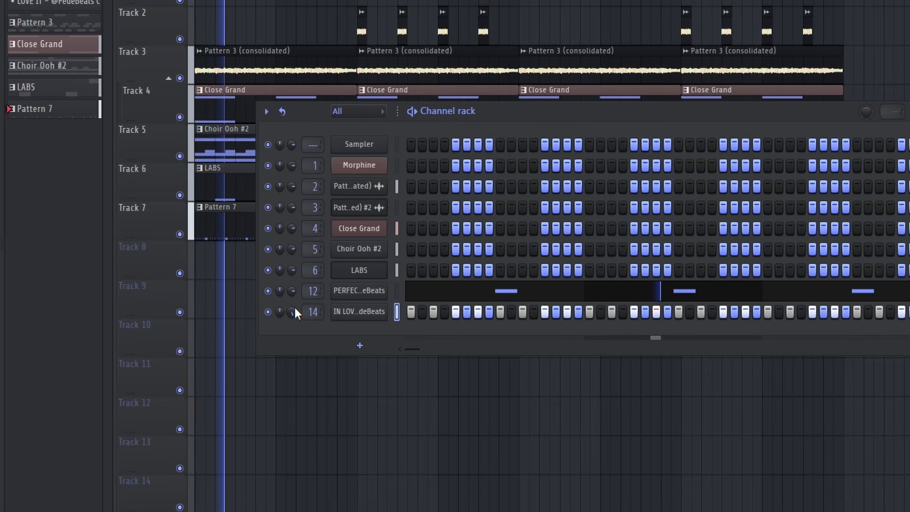
pyautogui.press('space')
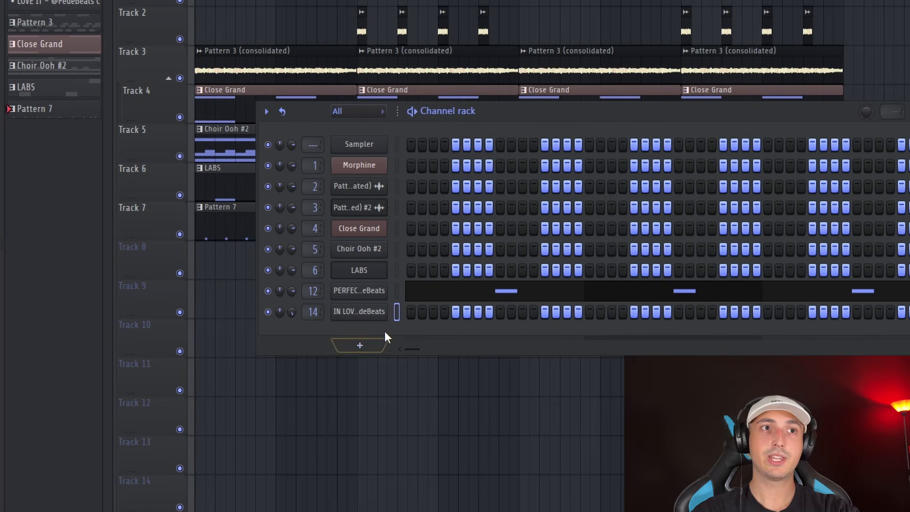
# Program IN LOVE hi-hat hits on steps 1, 2, 3, 5, 7, 11, 13 and 15 while listening to the beat
pyautogui.click(433, 312)
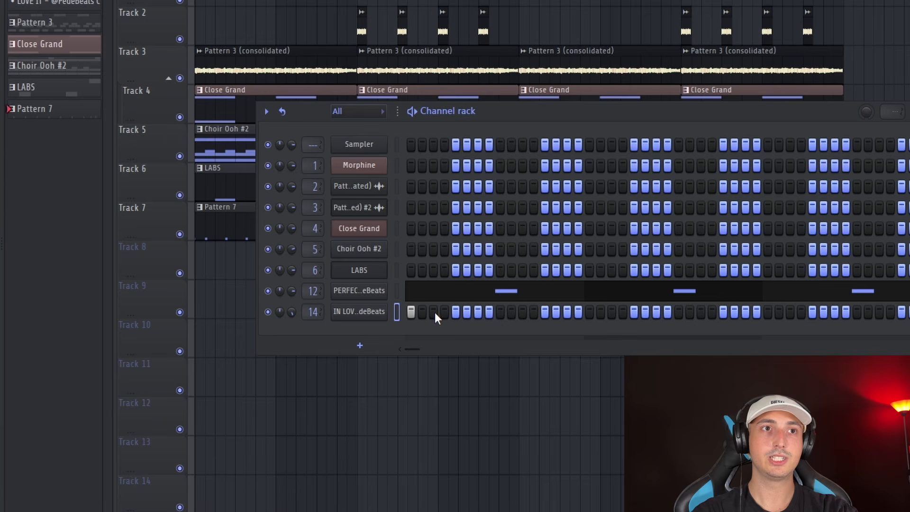
pyautogui.click(455, 311)
pyautogui.press('space')
pyautogui.press('space')
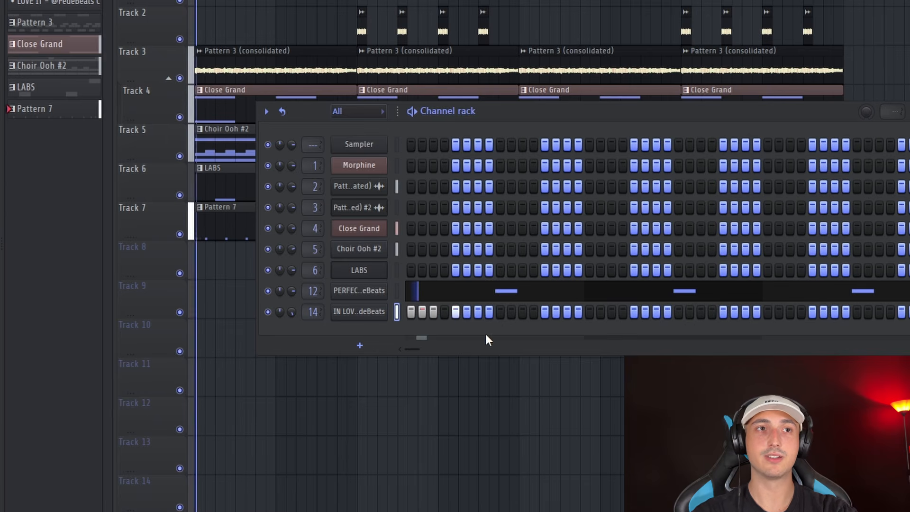
pyautogui.click(477, 312)
pyautogui.press('space')
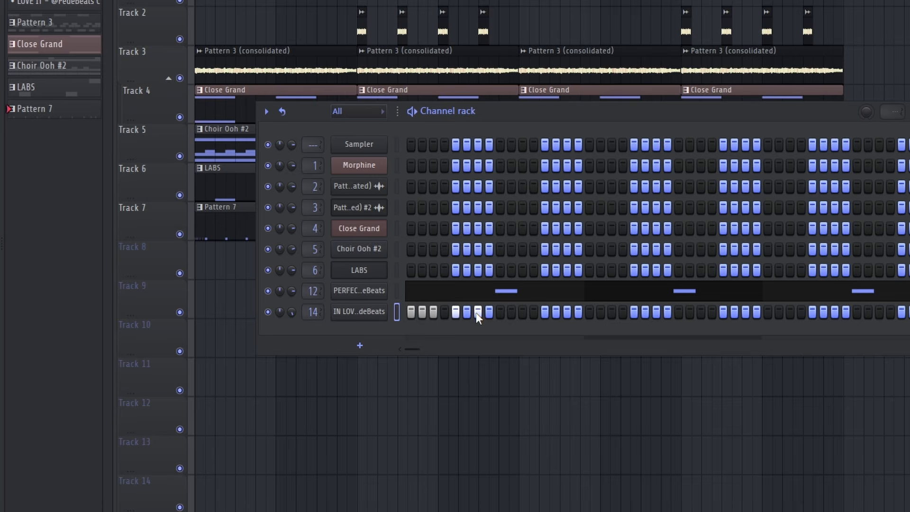
pyautogui.press('space')
pyautogui.press('space')
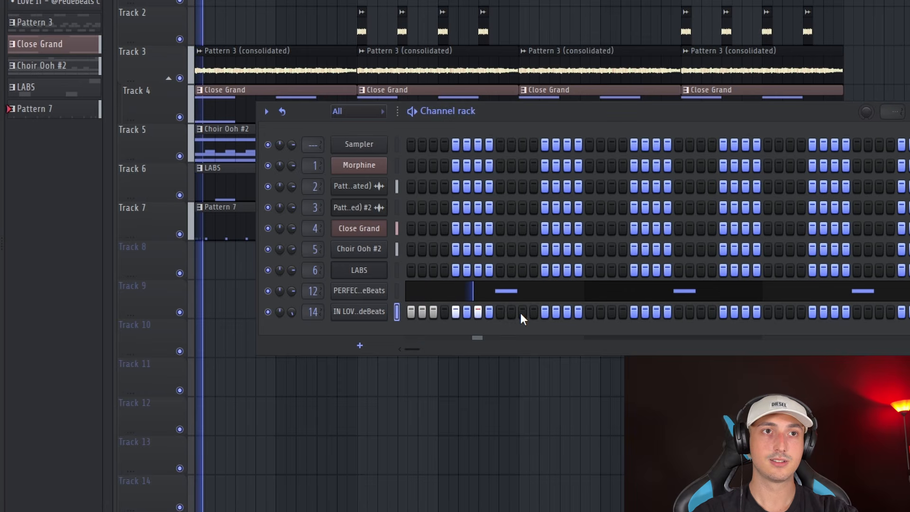
pyautogui.click(522, 312)
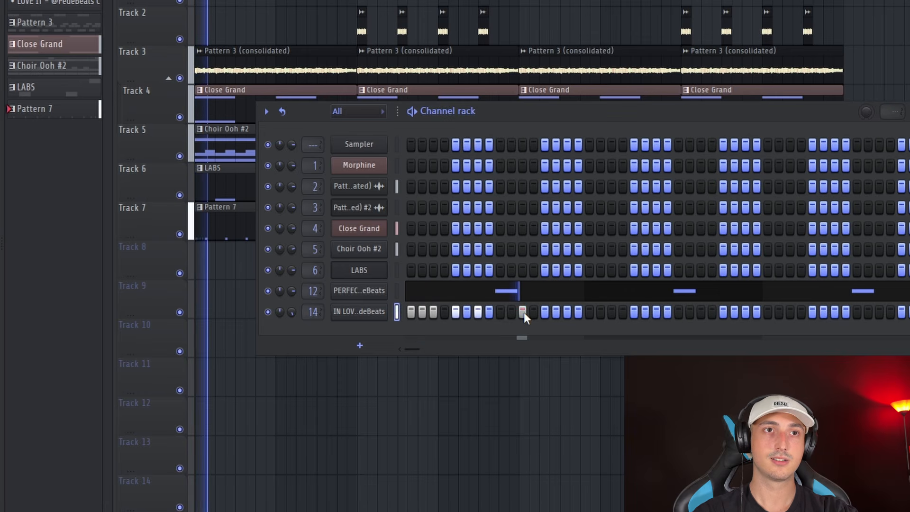
pyautogui.click(567, 313)
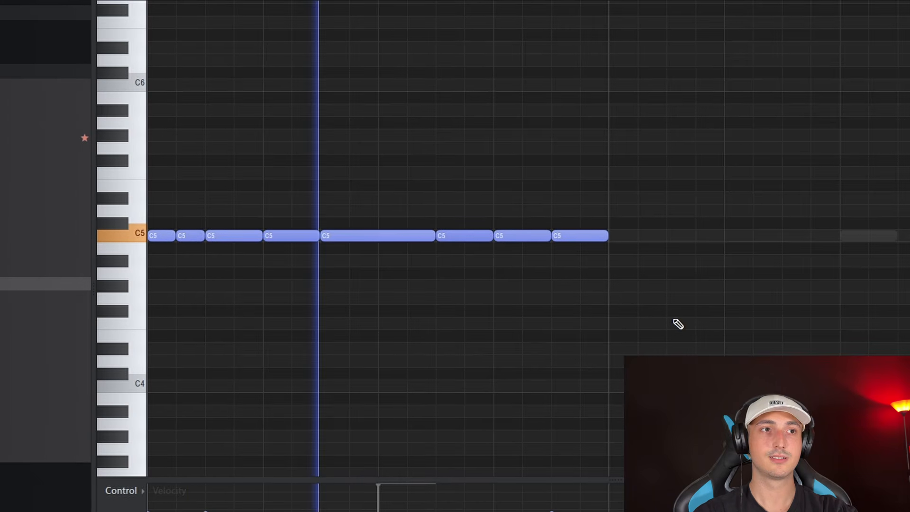
# Duplicate the one-bar hi-hat pattern into the following bars of the piano roll
pyautogui.hotkey('ctrl', 'b')
pyautogui.scroll(-1, 663, 328)
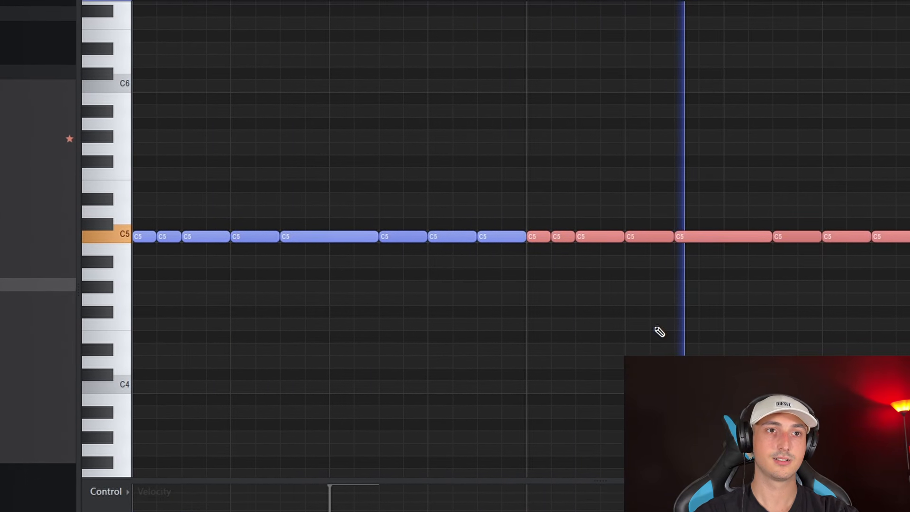
pyautogui.scroll(-2, 657, 331)
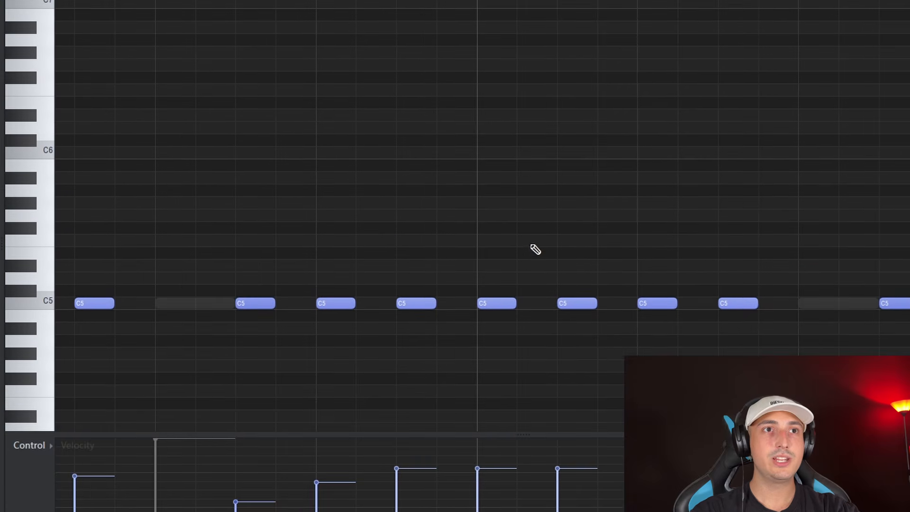
# Place a D5 hi-hat note above the C5 note at the start of bar 2
pyautogui.scroll(2, 535, 249)
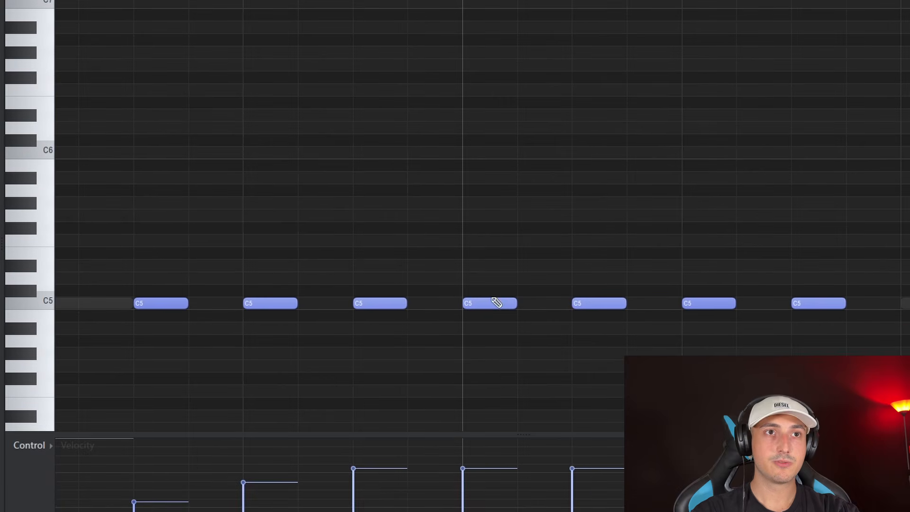
pyautogui.click(534, 279)
pyautogui.rightClick(524, 279)
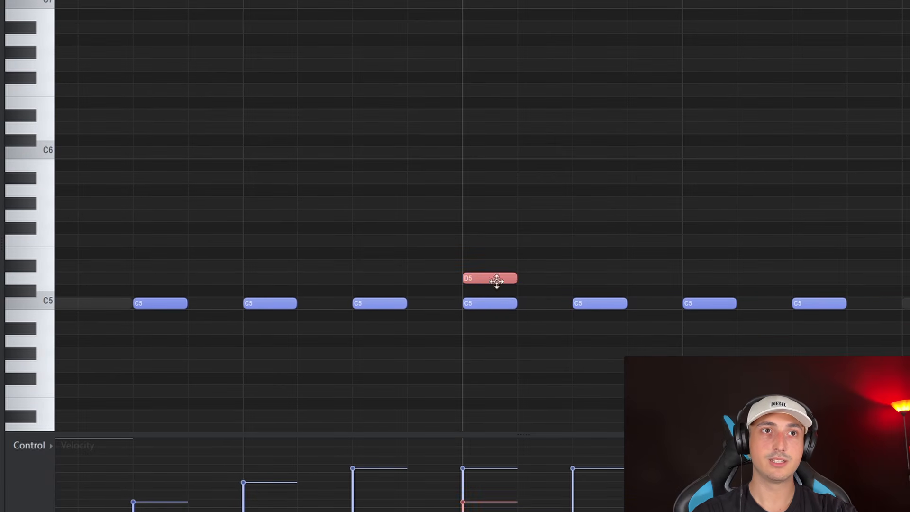
# Set the piano roll snap to 1/3 step, make a roll of four short C5 hi-hats early in bar 2 and play it
pyautogui.scroll(-2, 532, 279)
pyautogui.click(106, 2)
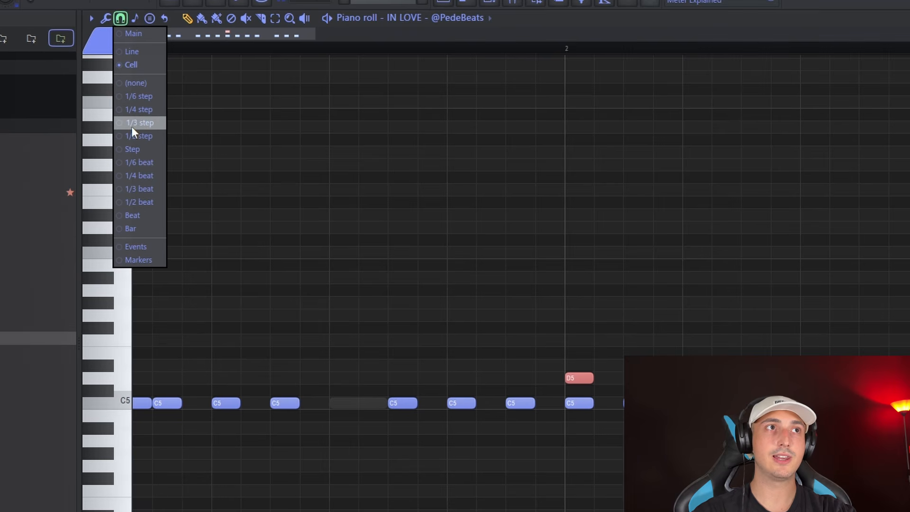
pyautogui.click(131, 124)
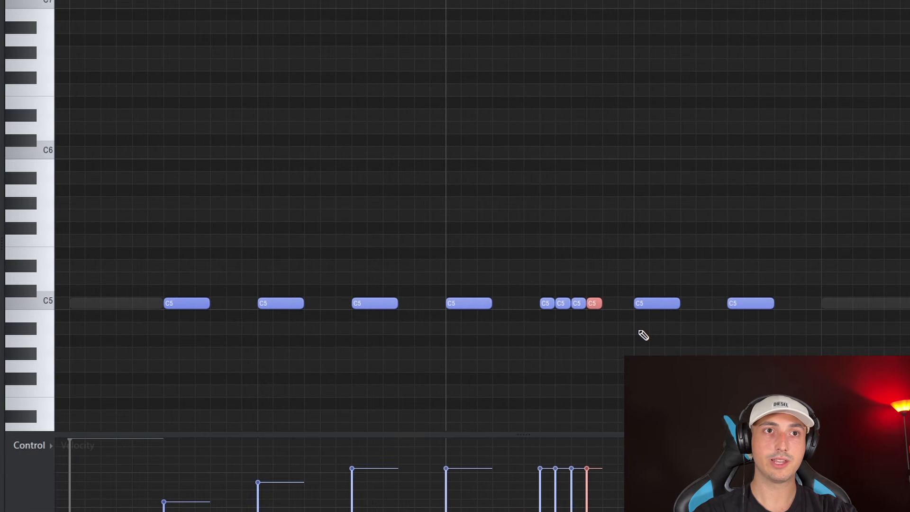
pyautogui.press('space')
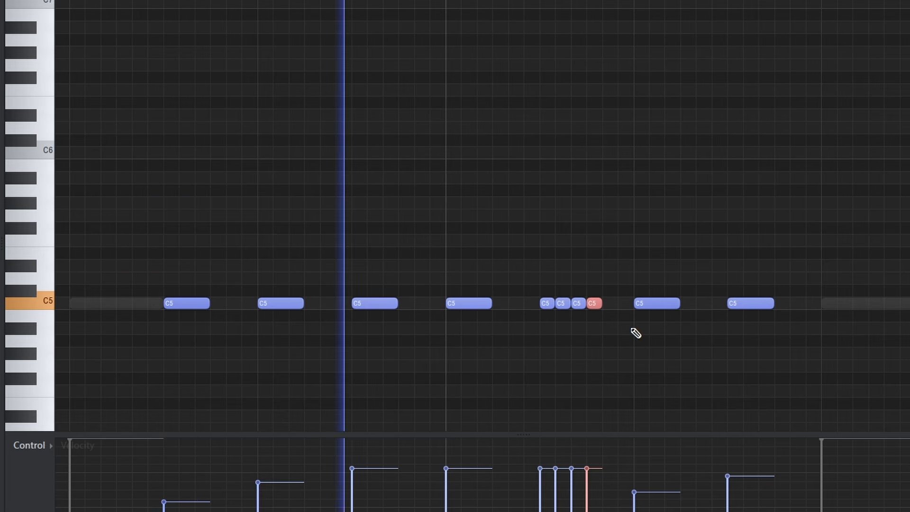
# Randomize the pan, velocity and slightly the pitch of the C5 hi-hat notes with the piano roll randomizer, and stop playback
pyautogui.moveTo(628, 333); pyautogui.dragTo(564, 285)
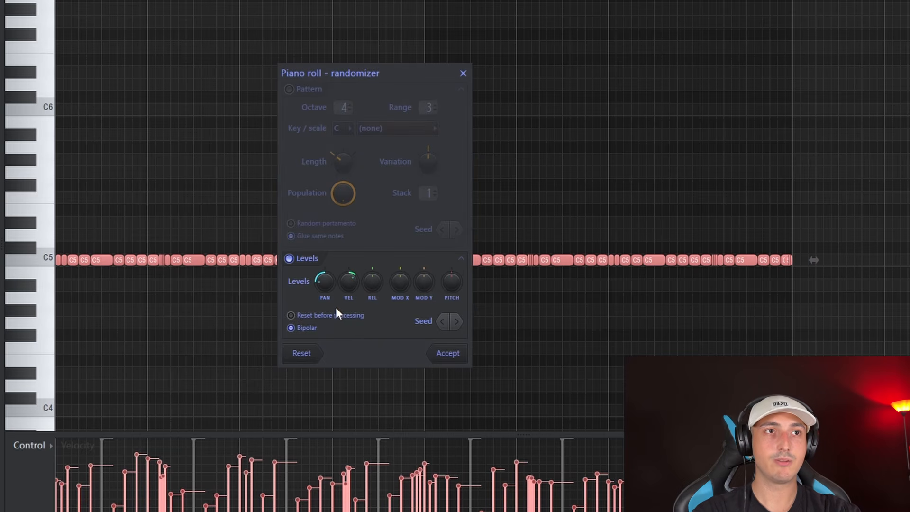
pyautogui.moveTo(453, 281); pyautogui.dragTo(456, 277)
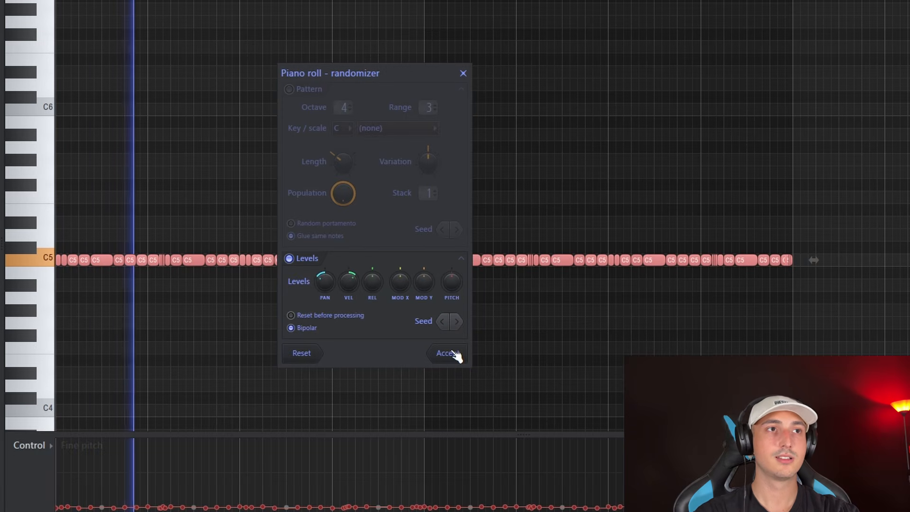
pyautogui.click(448, 353)
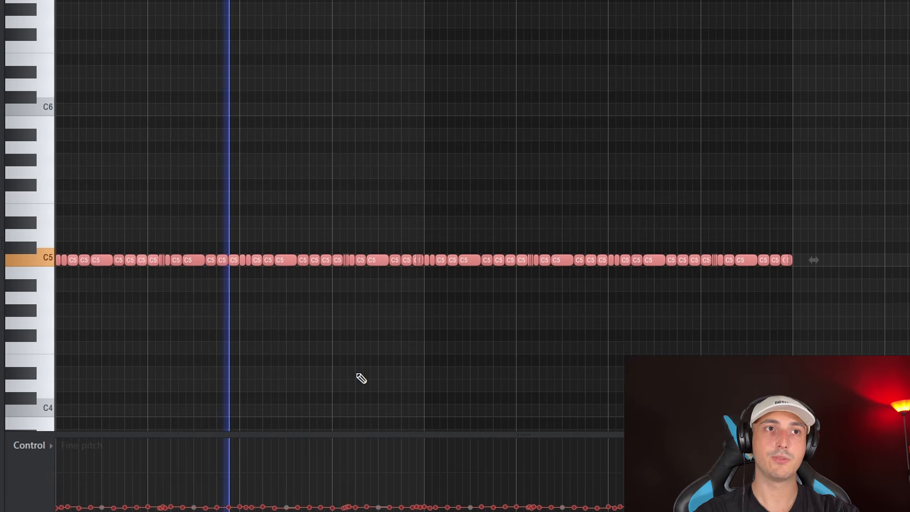
pyautogui.press('space')
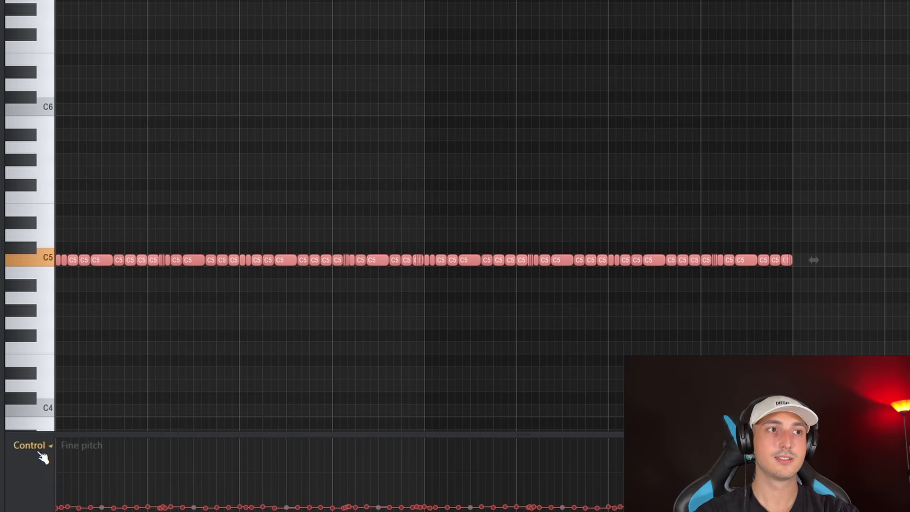
# Examine the randomized hi-hat values by switching the control lane between note pan and note velocity, finishing on note pan
pyautogui.click(49, 446)
pyautogui.click(47, 446)
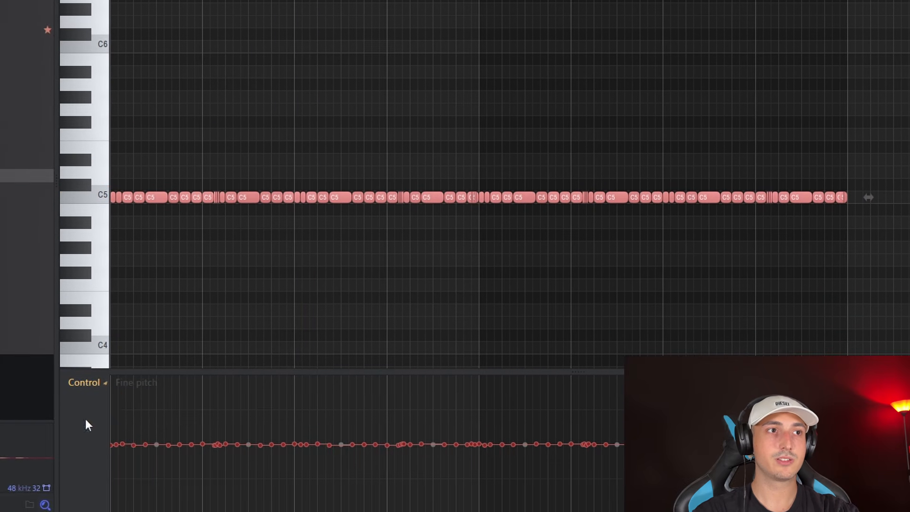
pyautogui.click(101, 385)
pyautogui.click(104, 410)
pyautogui.click(90, 383)
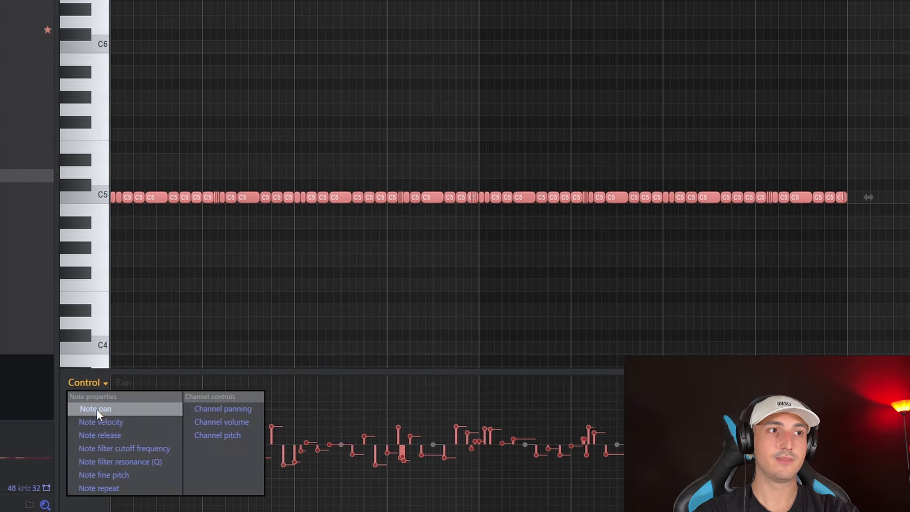
pyautogui.click(101, 421)
pyautogui.click(88, 383)
pyautogui.click(98, 408)
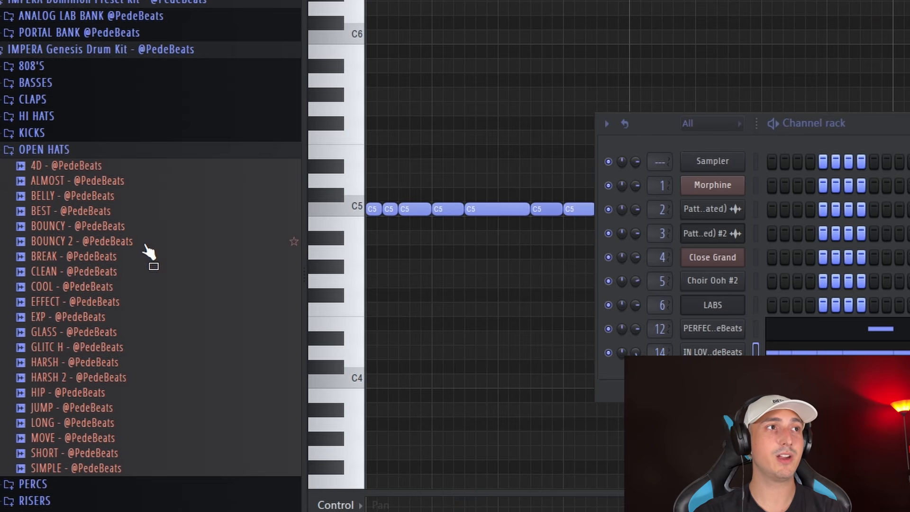
# Audition the HARSH 2 open hat and place C5 open-hat hits on beat 2 of bars 1, 3 and 4 while listening
pyautogui.click(69, 378)
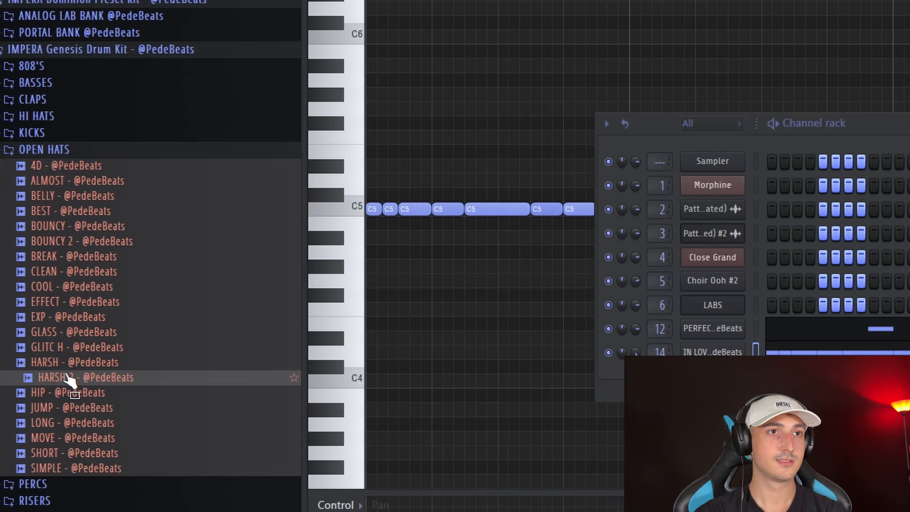
pyautogui.press('space')
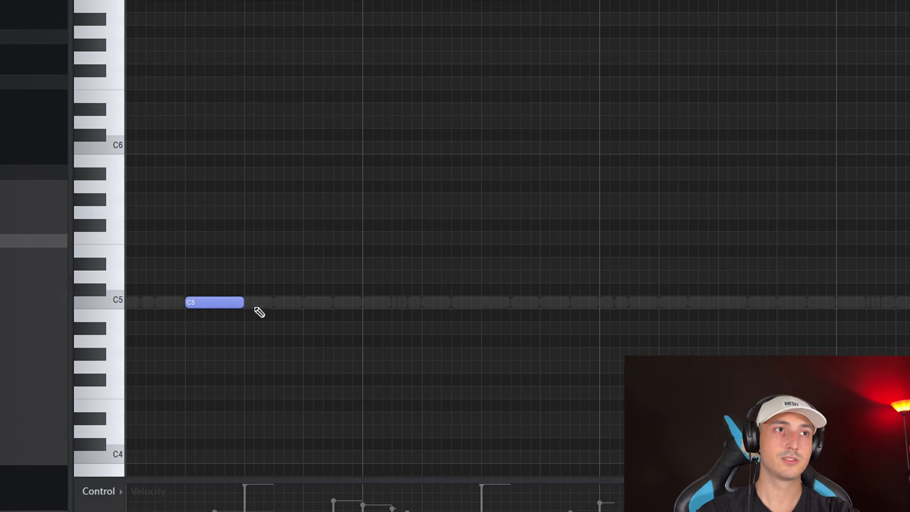
pyautogui.press('space')
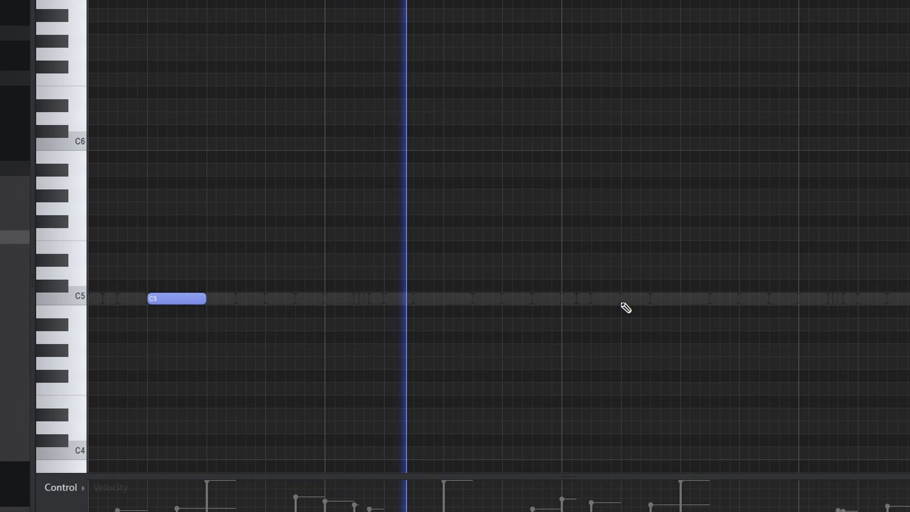
pyautogui.click(650, 302)
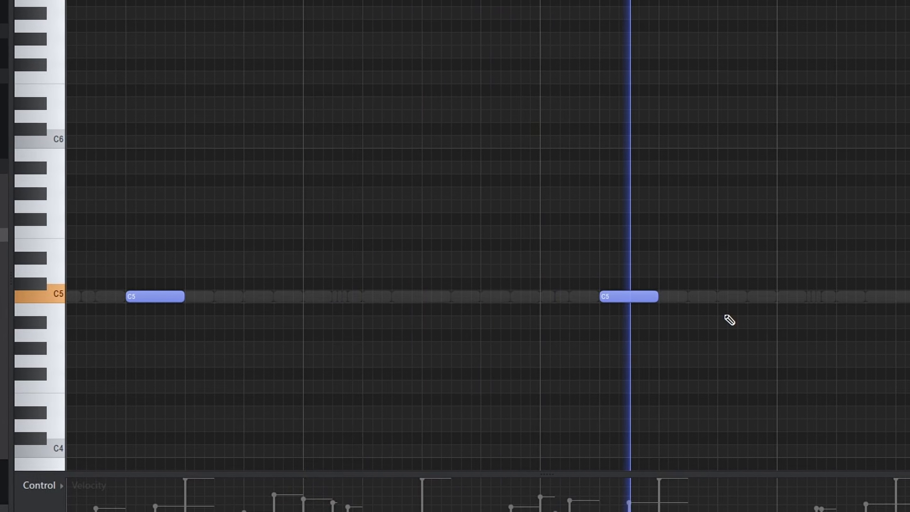
pyautogui.click(832, 297)
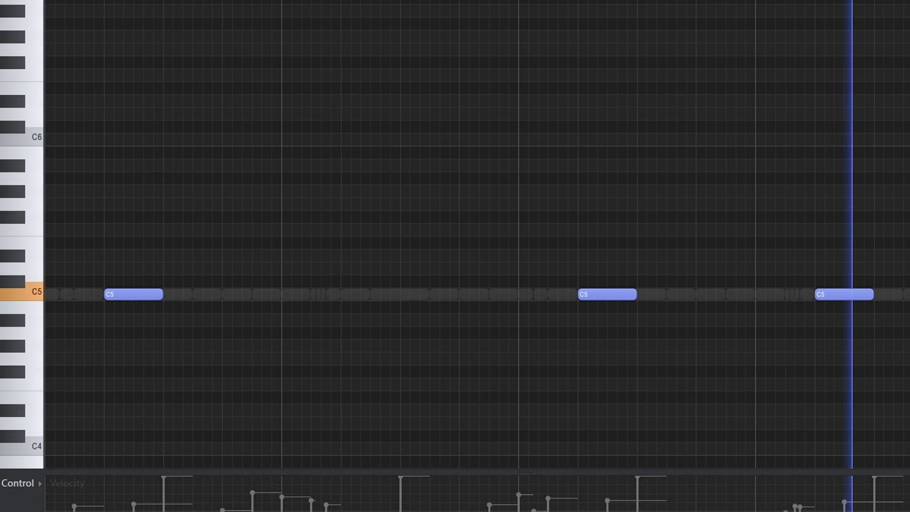
# Duplicate the four-bar open-hat pattern into the following bars and deselect the notes
pyautogui.hotkey('ctrl', 'b')
pyautogui.scroll(-4, 613, 8)
pyautogui.hotkey('ctrl', 'd')
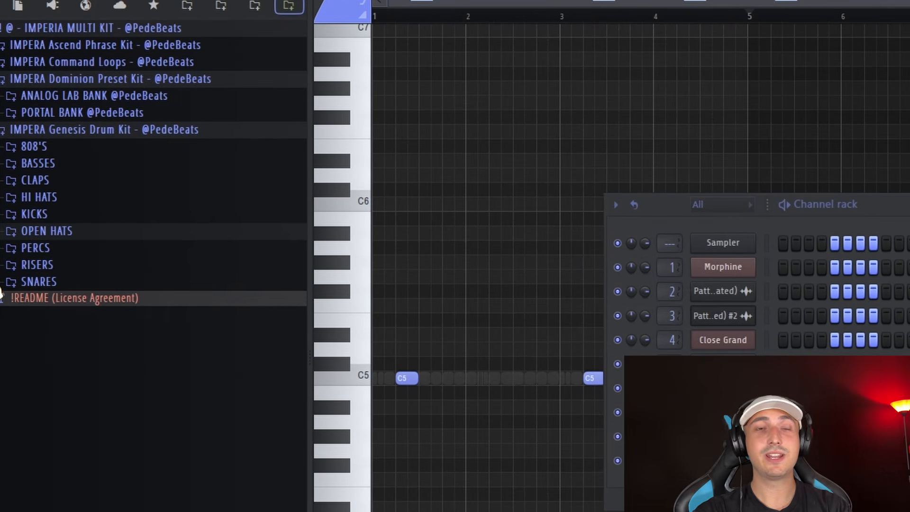
# Browse the drum kit's RISERS and SNARES folders, place short C5 CLASSIC snare hits just before and after the start of bar 2, and play them
pyautogui.click(50, 266)
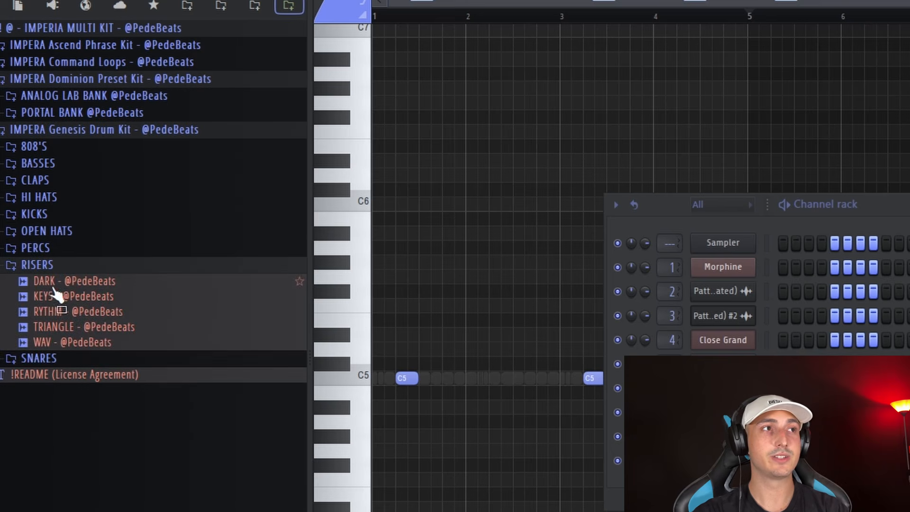
pyautogui.click(37, 264)
pyautogui.click(43, 283)
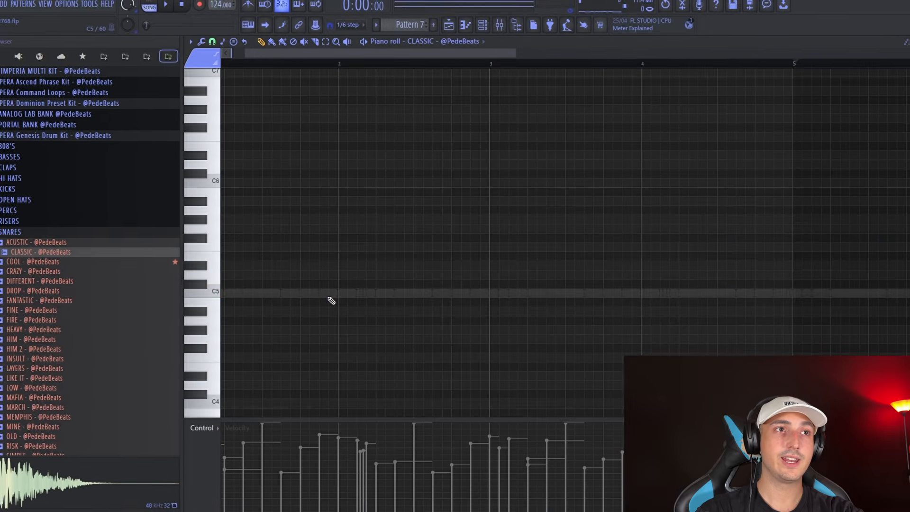
pyautogui.click(329, 295)
pyautogui.moveTo(345, 294); pyautogui.dragTo(336, 295)
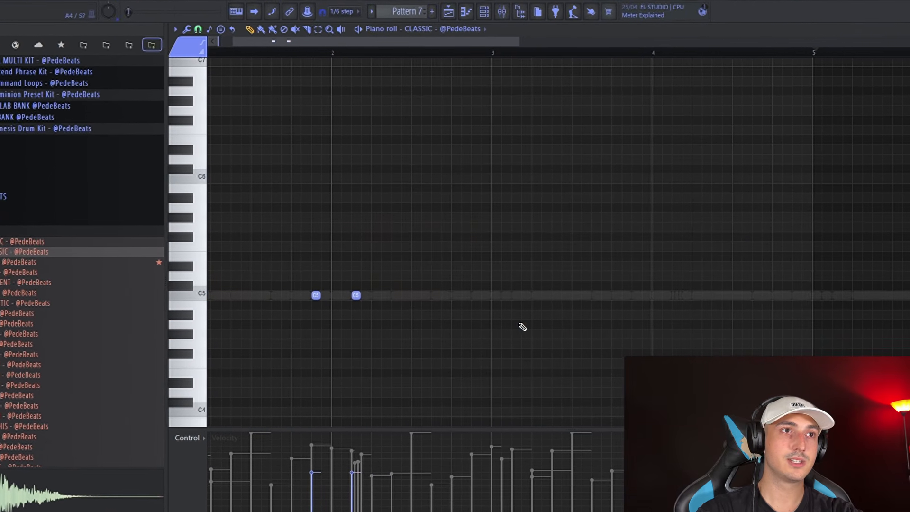
pyautogui.press('space')
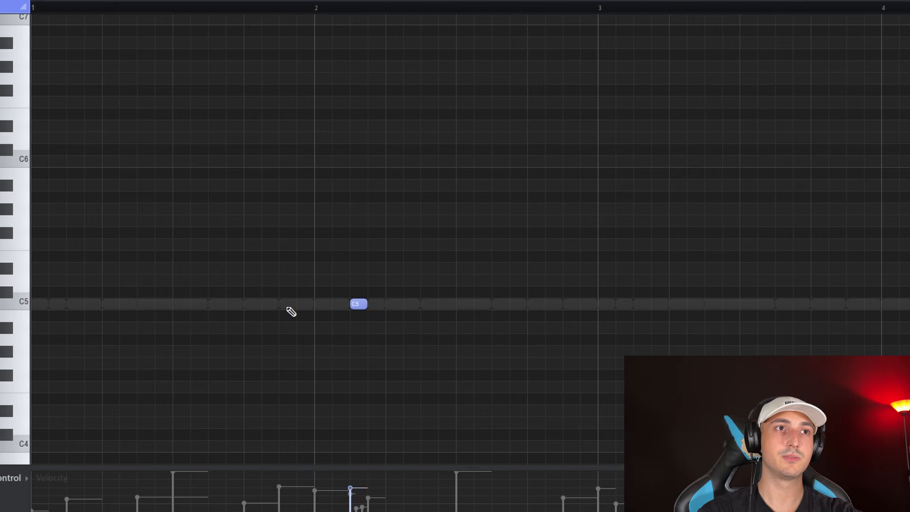
# Add short C5 snare hits on steps 11 and 13 of bar 3 and remove the misplaced notes
pyautogui.click(853, 313)
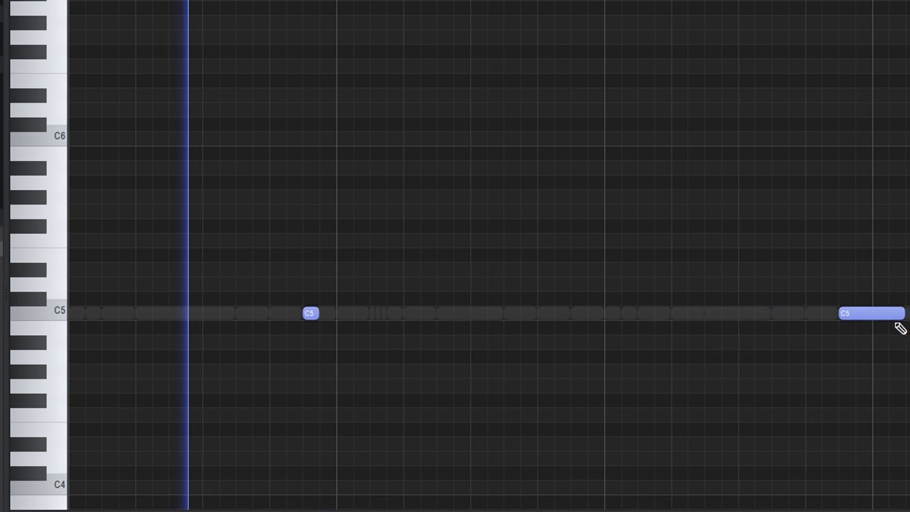
pyautogui.moveTo(903, 313); pyautogui.dragTo(768, 314)
pyautogui.click(761, 318)
pyautogui.rightClick(829, 313)
pyautogui.click(794, 317)
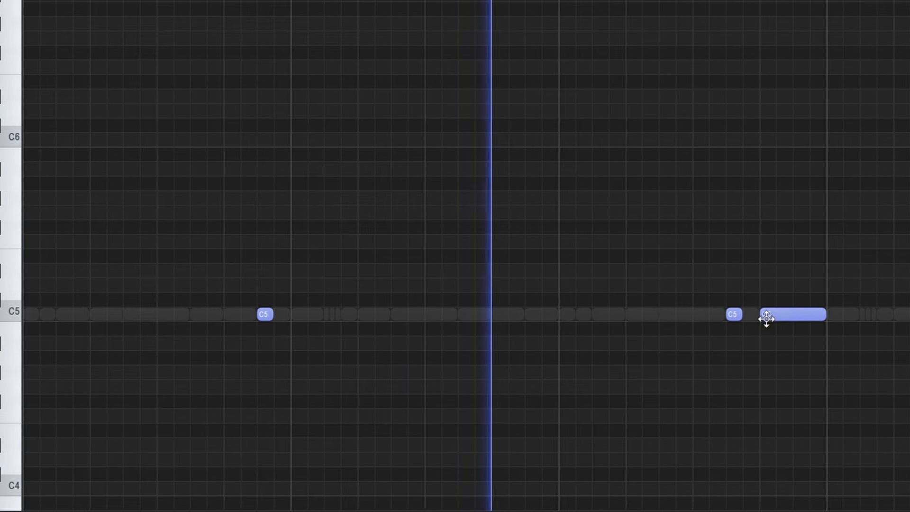
pyautogui.moveTo(852, 314); pyautogui.dragTo(802, 315)
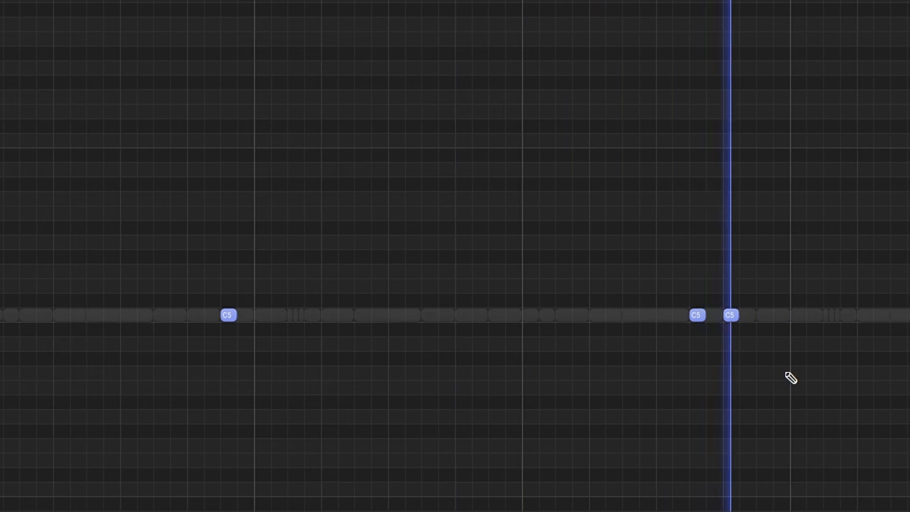
# Duplicate all snare notes from the first four bars into bars 5 to 8 and deselect them
pyautogui.scroll(-1, 677, 319)
pyautogui.hotkey('ctrl', 'a')
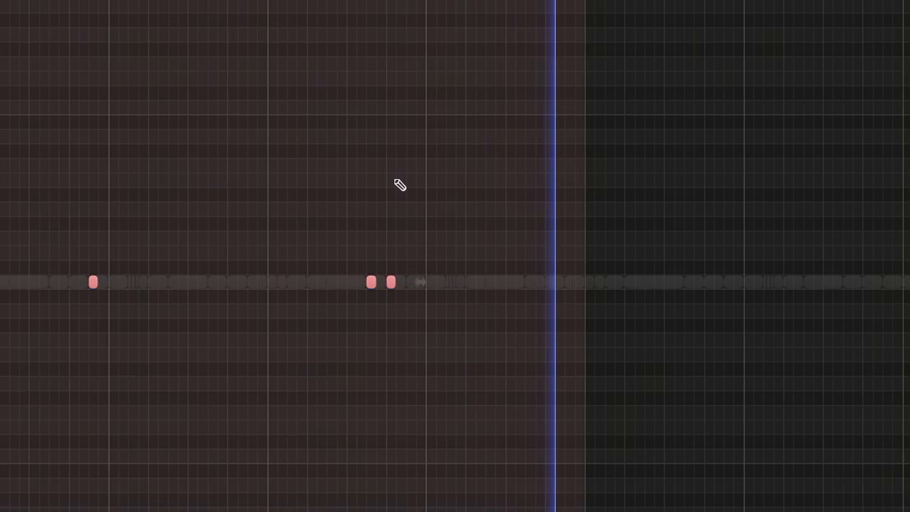
pyautogui.hotkey('ctrl', 'b')
pyautogui.scroll(-1, 400, 185)
pyautogui.scroll(5, 643, 282)
pyautogui.hotkey('ctrl', 'd')
pyautogui.scroll(-5, 559, 350)
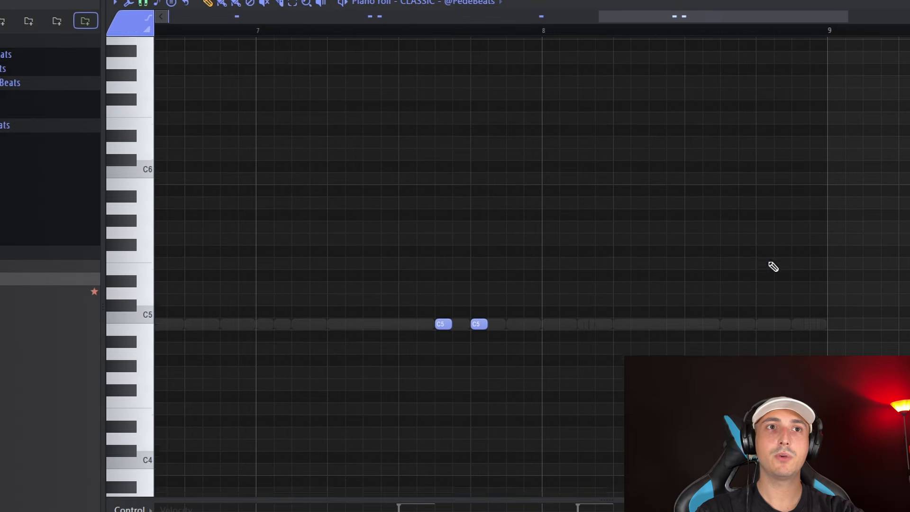
pyautogui.scroll(1, 771, 266)
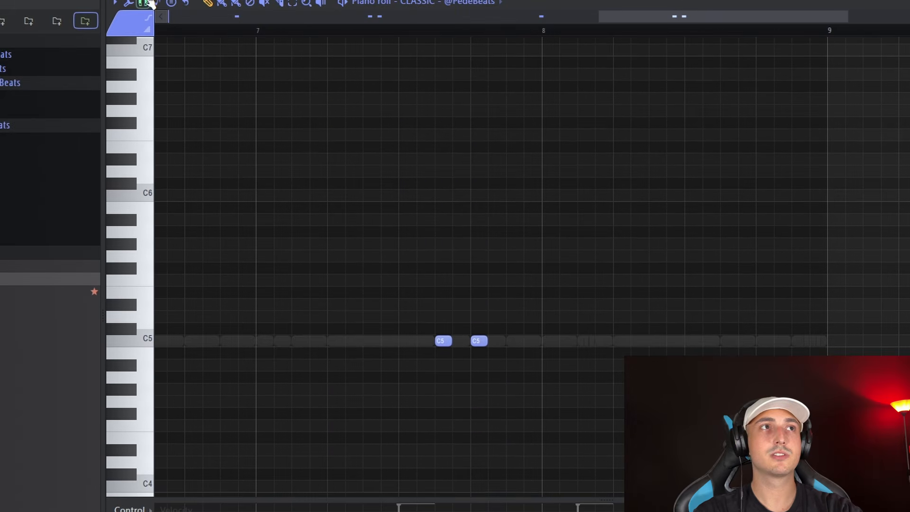
# Set the piano roll snap to 1/3 step, build short F5 and D#5 note rolls in the second half of bar 8 and play them
pyautogui.click(142, 7)
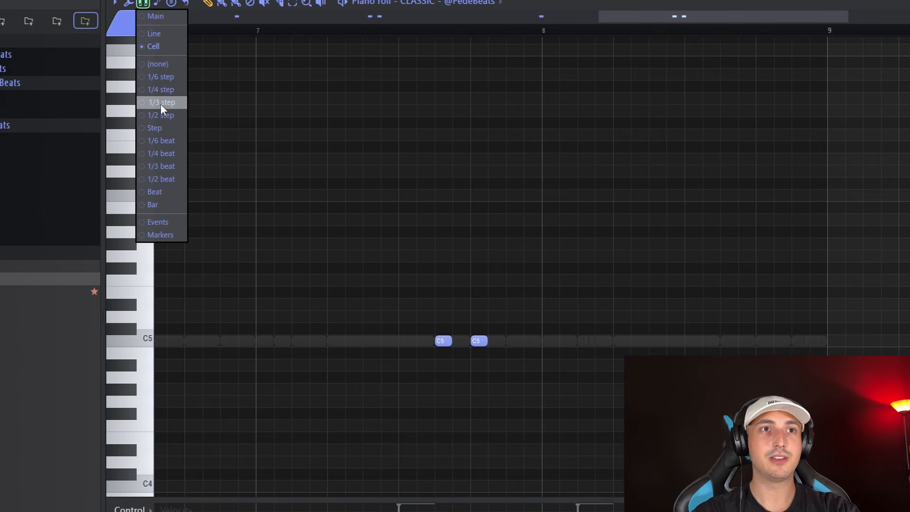
pyautogui.click(182, 102)
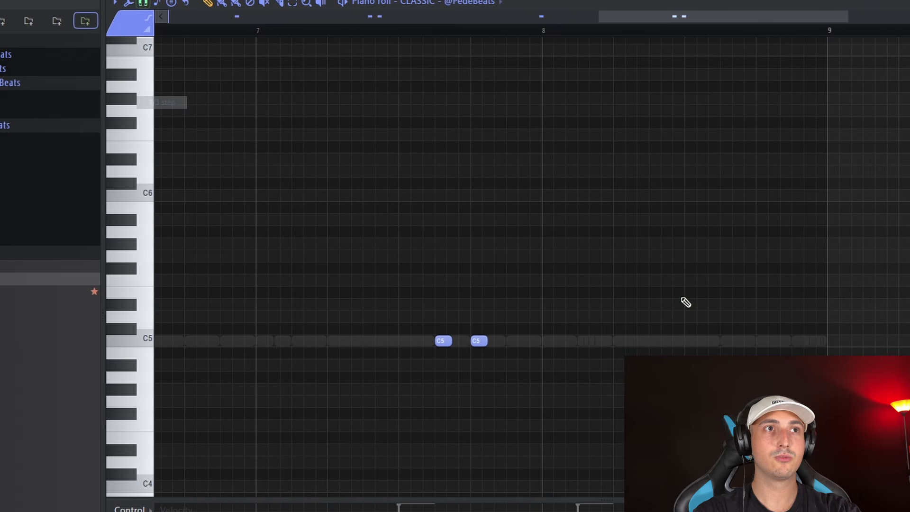
pyautogui.scroll(1, 669, 303)
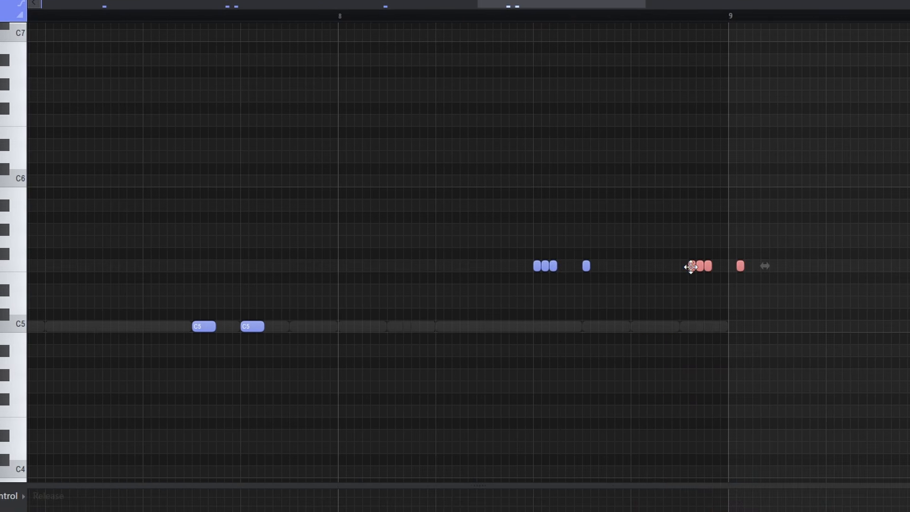
pyautogui.scroll(2, 571, 273)
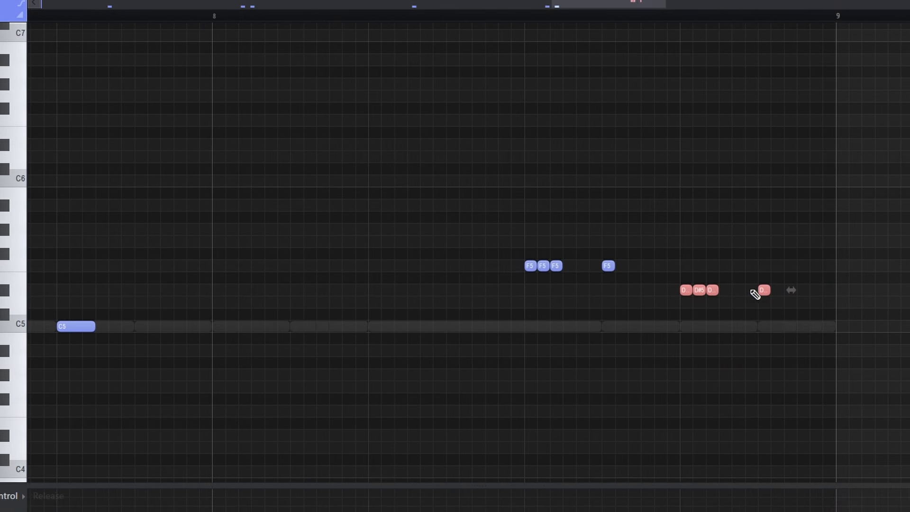
pyautogui.press('space')
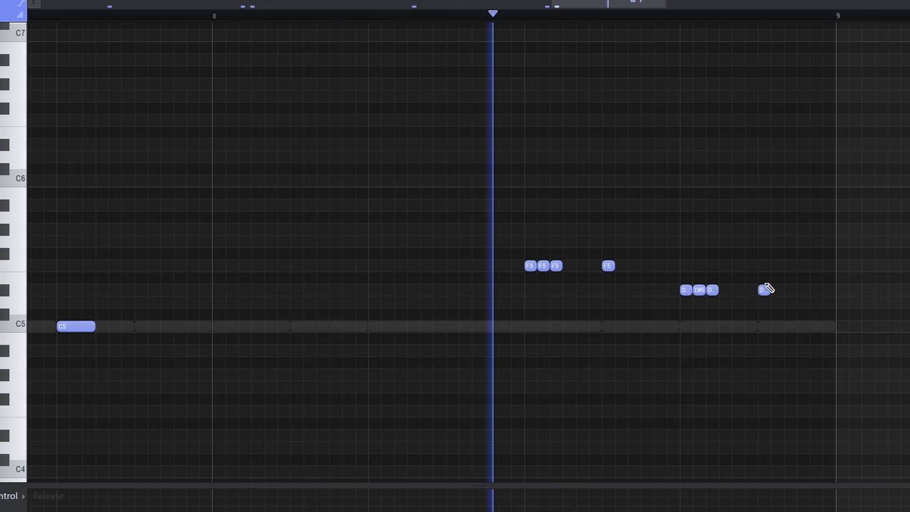
# Transpose the bar 8 roll notes down two semitones to D#5 and C#5, deselect them and play the result
pyautogui.hotkey('shift', 'Down')
pyautogui.hotkey('shift', 'Down')
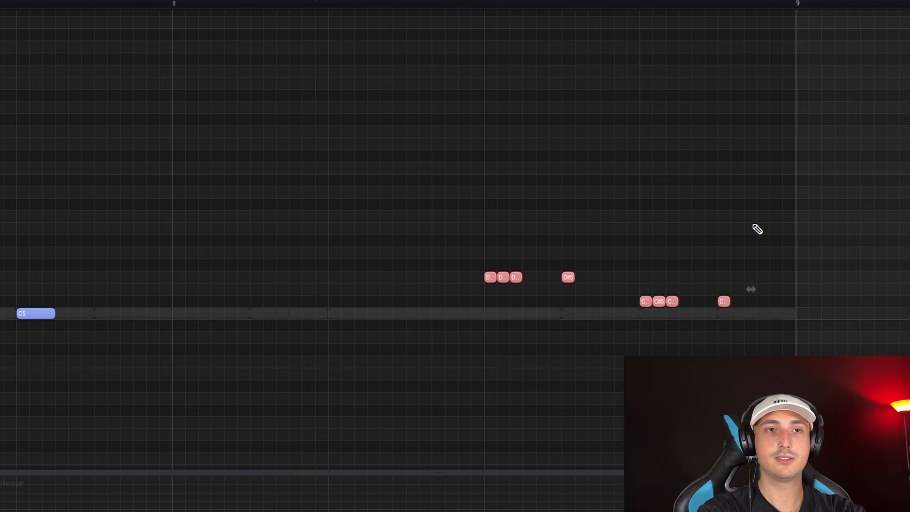
pyautogui.keyDown('ctrl'); pyautogui.click(777, 239); pyautogui.keyUp('ctrl')
pyautogui.press('space')
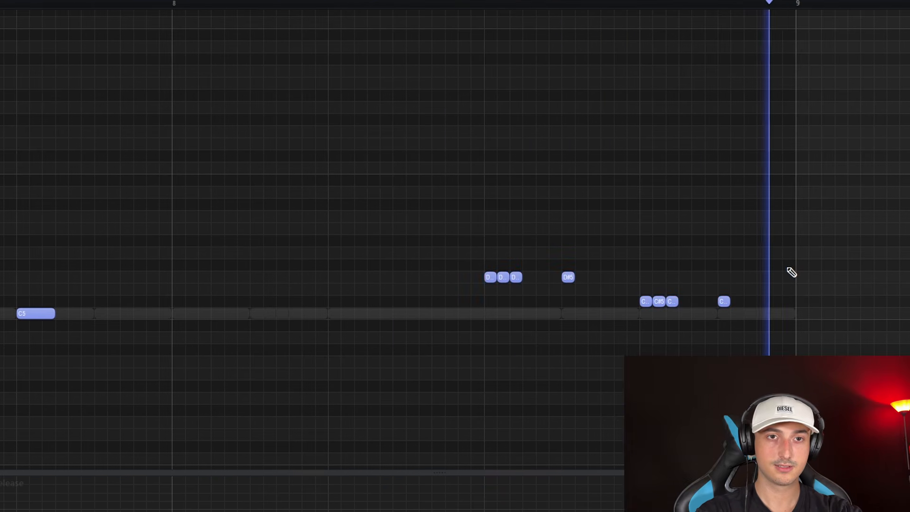
pyautogui.scroll(-5, 790, 275)
pyautogui.press('space')
pyautogui.scroll(-3, 570, 365)
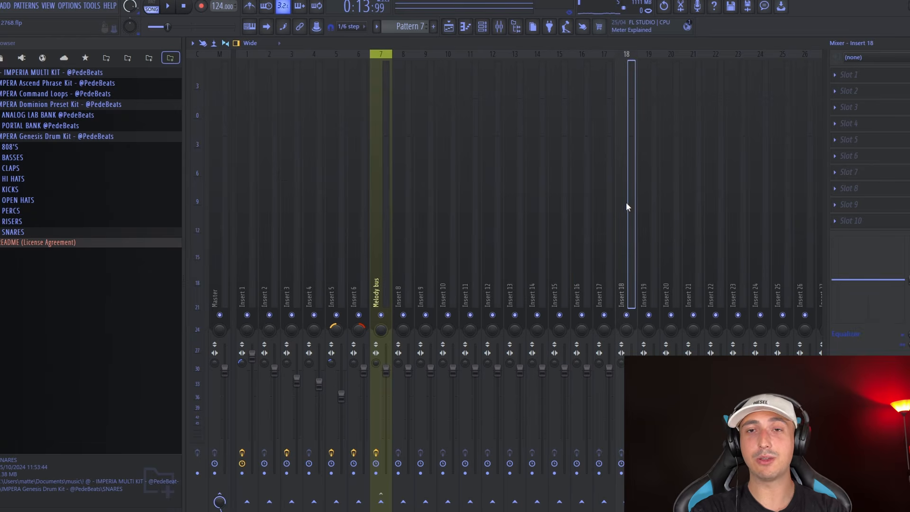
# Rename mixer track Insert 18 as "drums bus"
pyautogui.click(664, 215)
pyautogui.click(635, 270)
pyautogui.rightClick(633, 275)
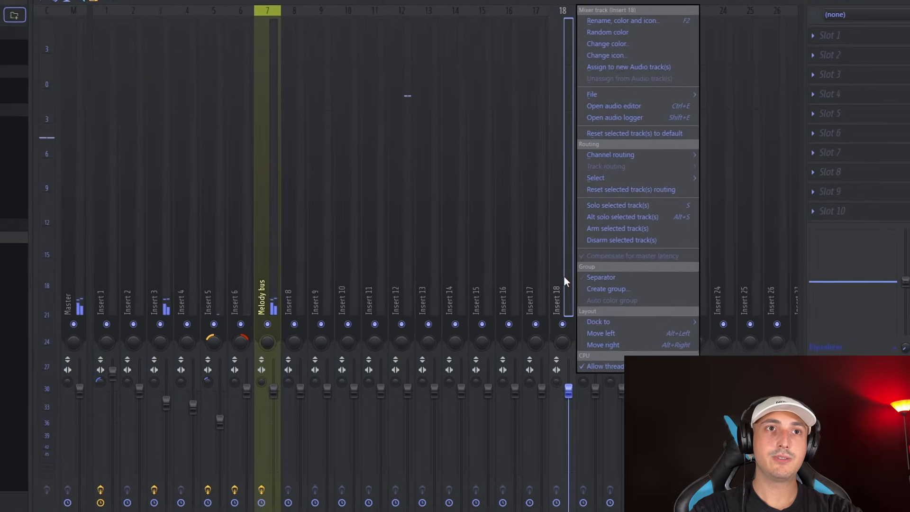
pyautogui.click(664, 64)
pyautogui.write('d')
pyautogui.write('rums bus')
pyautogui.press('Return')
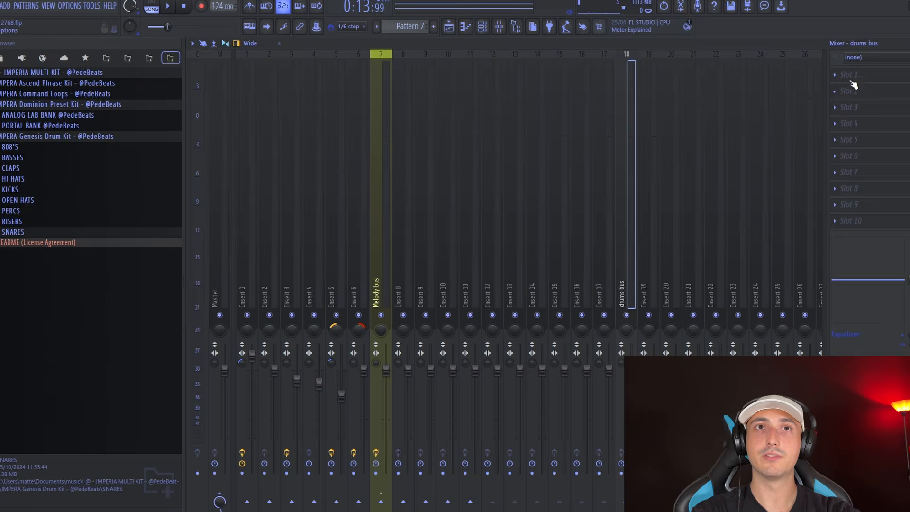
# Load the Fruity Fast Dist effect on the drums bus mixer track
pyautogui.click(851, 78)
pyautogui.moveTo(841, 87)
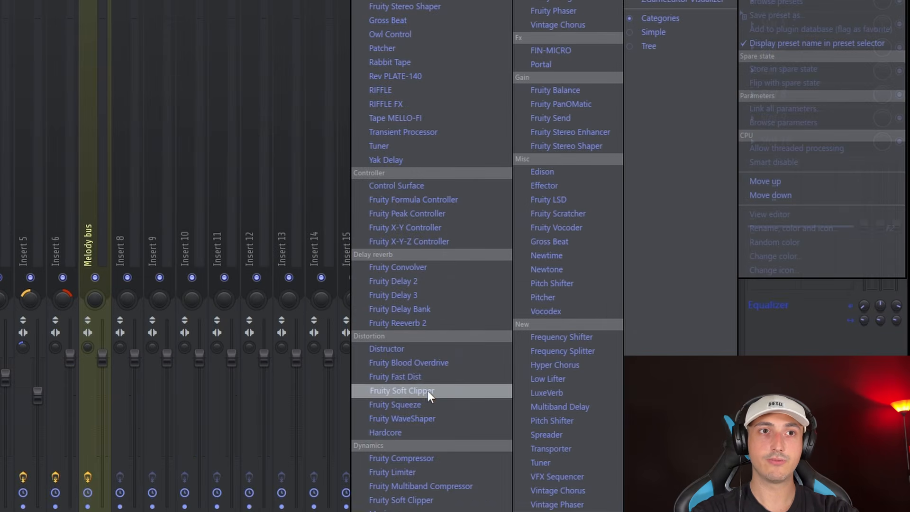
pyautogui.click(434, 379)
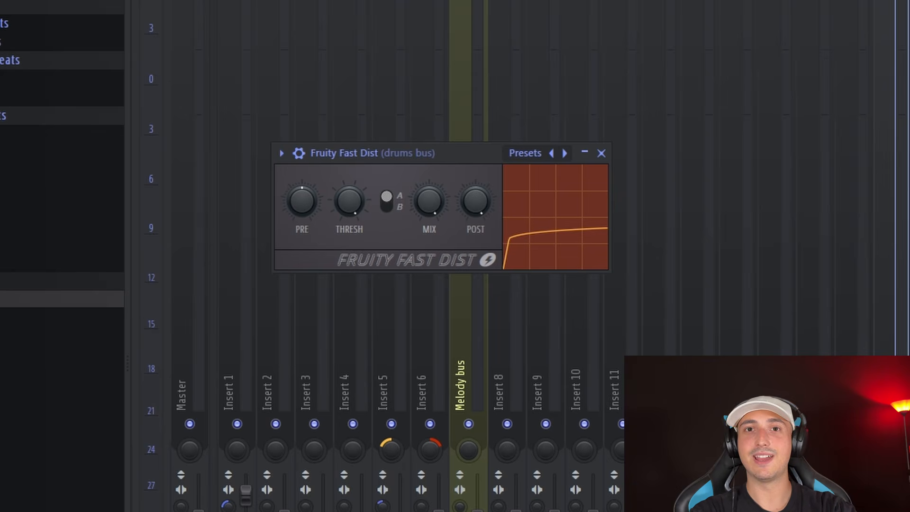
# Close the Fruity Fast Dist window, play the beat and load the Fruity Reeverb 2 effect on the drums bus mixer track
pyautogui.press('Escape')
pyautogui.press('space')
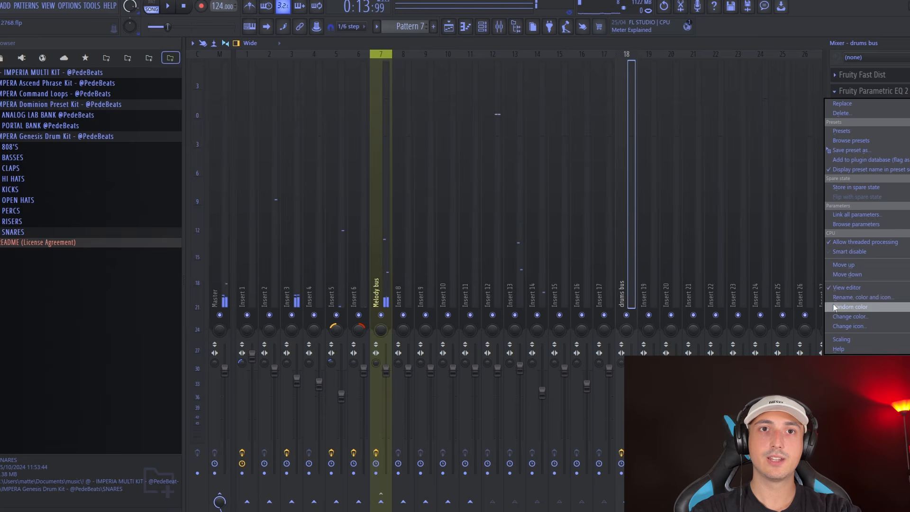
pyautogui.moveTo(863, 102)
pyautogui.click(590, 346)
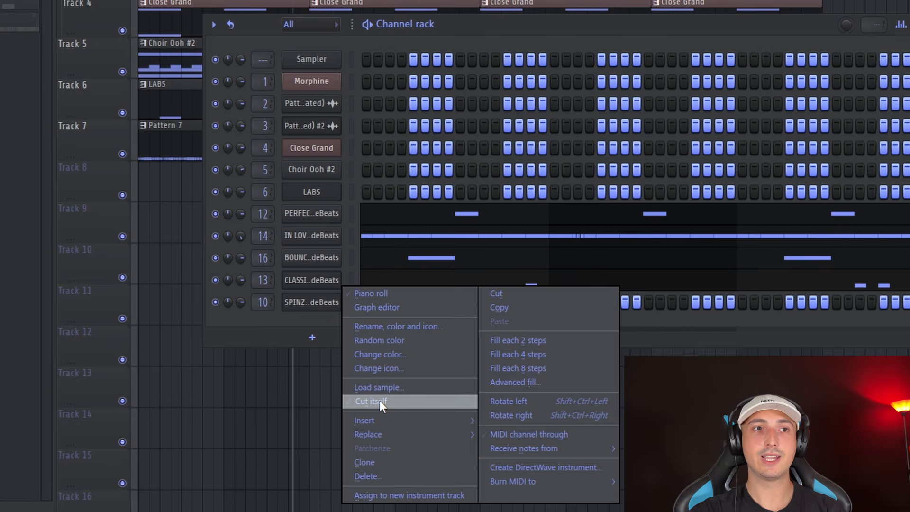
# Open the SPINZ 808 channel's piano roll, place two short C6 notes in bar 1 and play them
pyautogui.click(302, 304)
pyautogui.rightClick(319, 307)
pyautogui.click(370, 294)
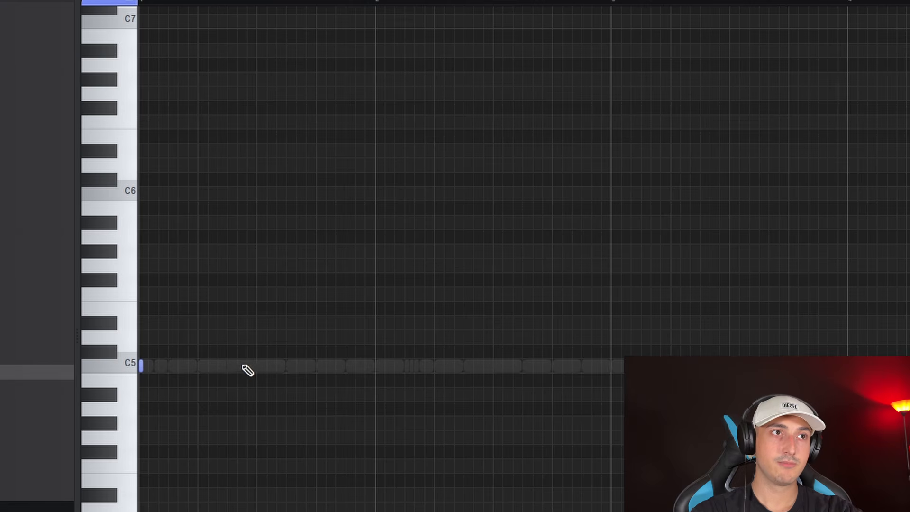
pyautogui.click(240, 366)
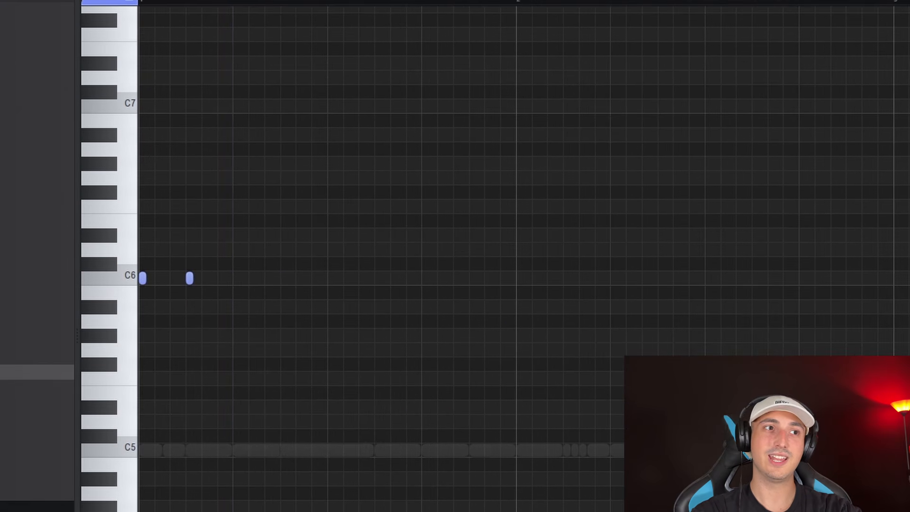
pyautogui.press('space')
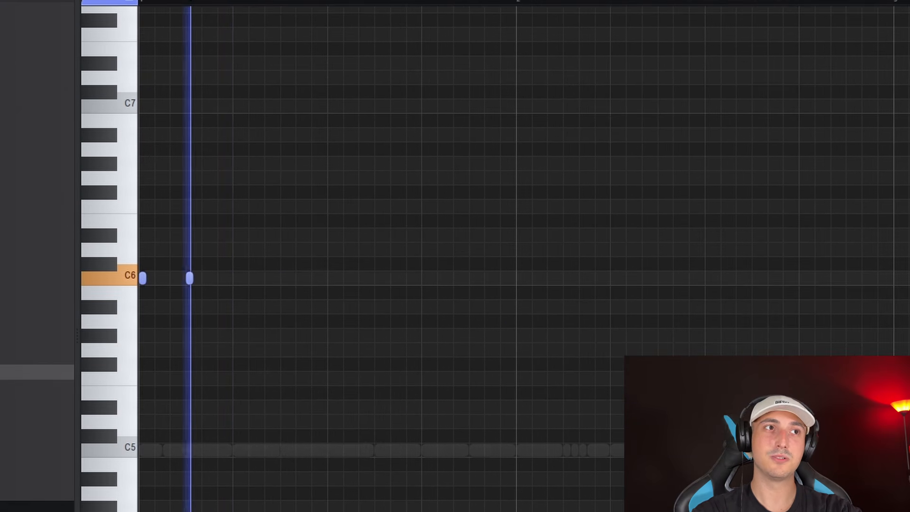
# Turn on Cut itself for the SPINZ channel and replay its test notes
pyautogui.press('F6')
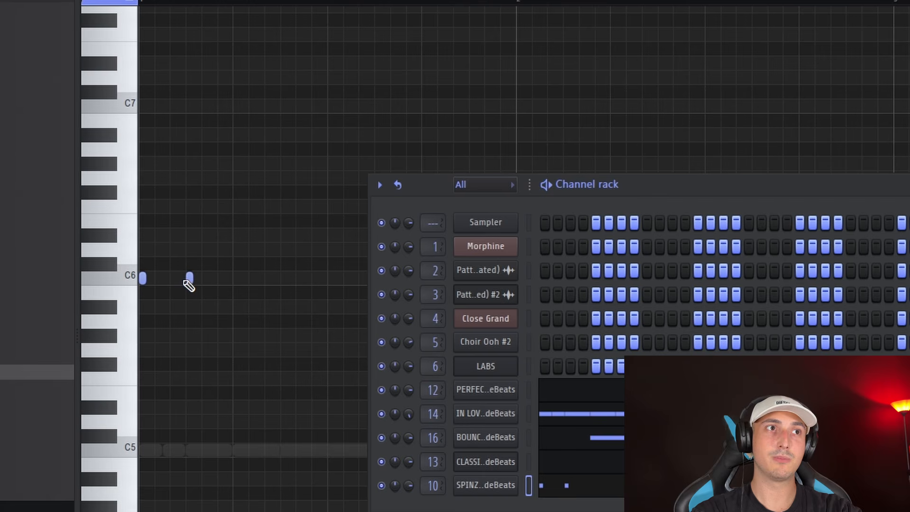
pyautogui.rightClick(488, 486)
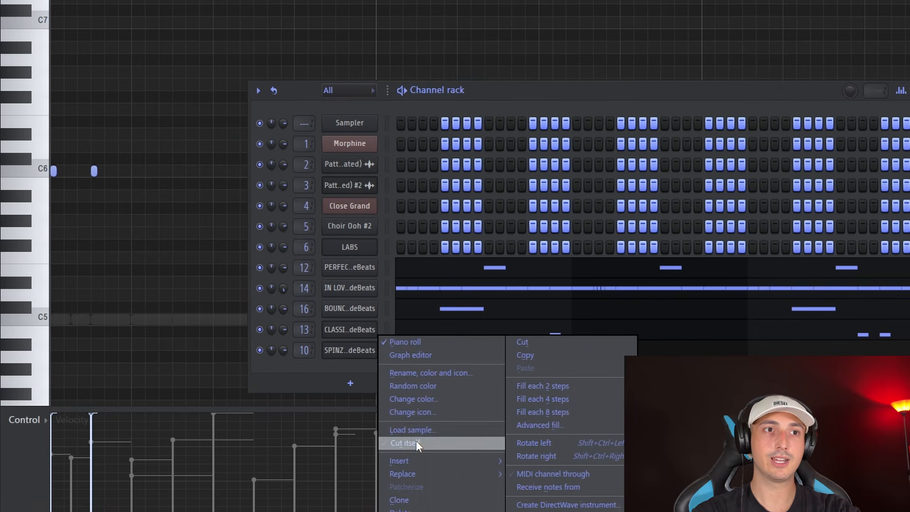
pyautogui.click(416, 439)
pyautogui.press('F6')
pyautogui.press('space')
pyautogui.click(292, 278)
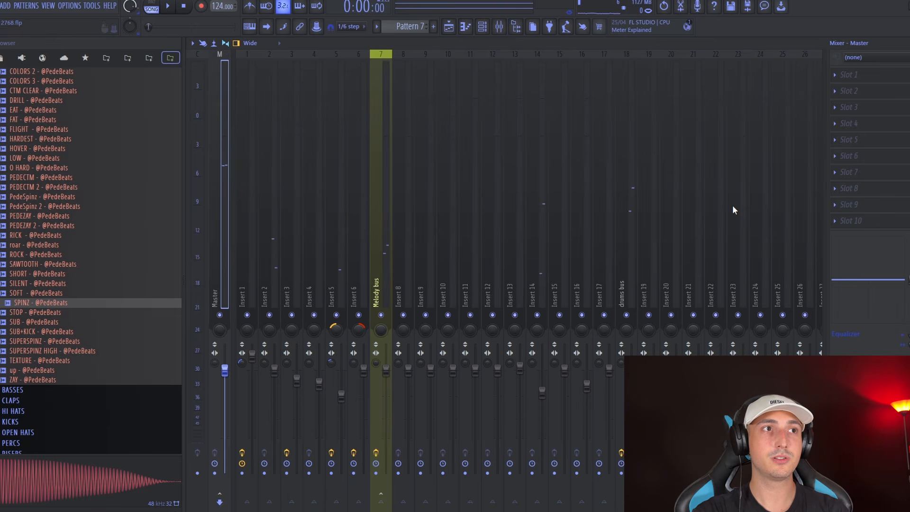
# Load the Fruity Soft Clipper effect in slot 10 of the Master mixer track
pyautogui.click(863, 227)
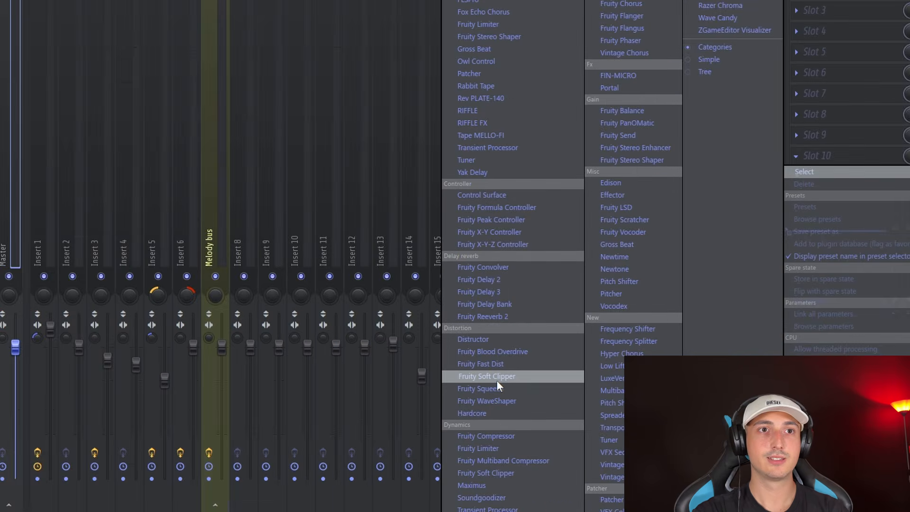
pyautogui.click(593, 393)
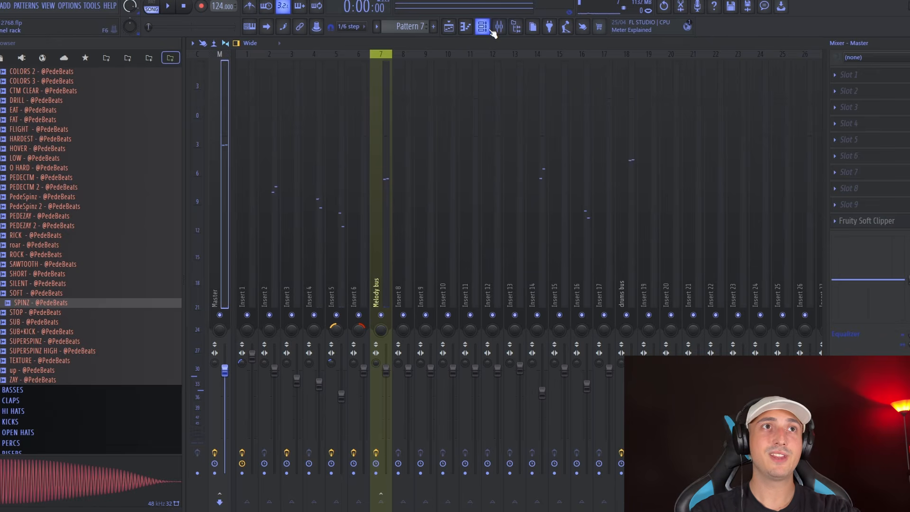
# Check the SPINZ channel's options and listen to the beat with mixer track Insert 10 in view
pyautogui.click(489, 29)
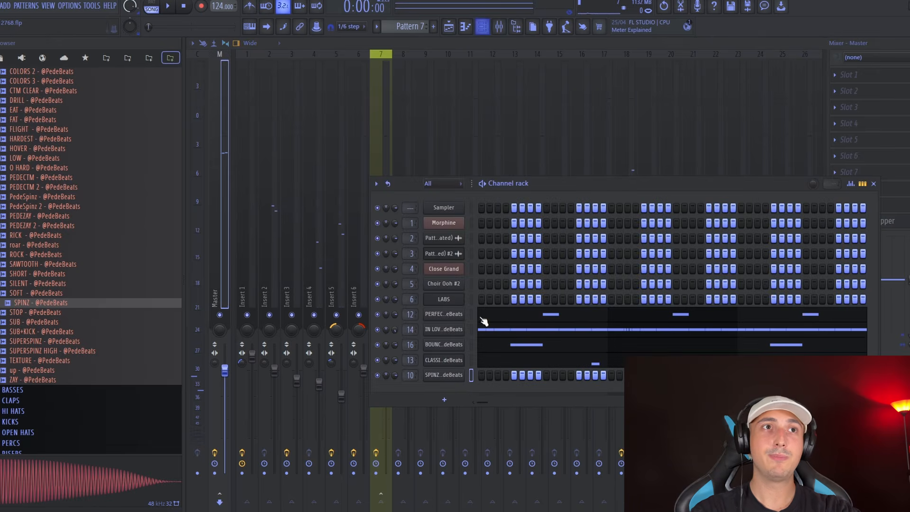
pyautogui.click(466, 29)
pyautogui.click(485, 29)
pyautogui.rightClick(462, 376)
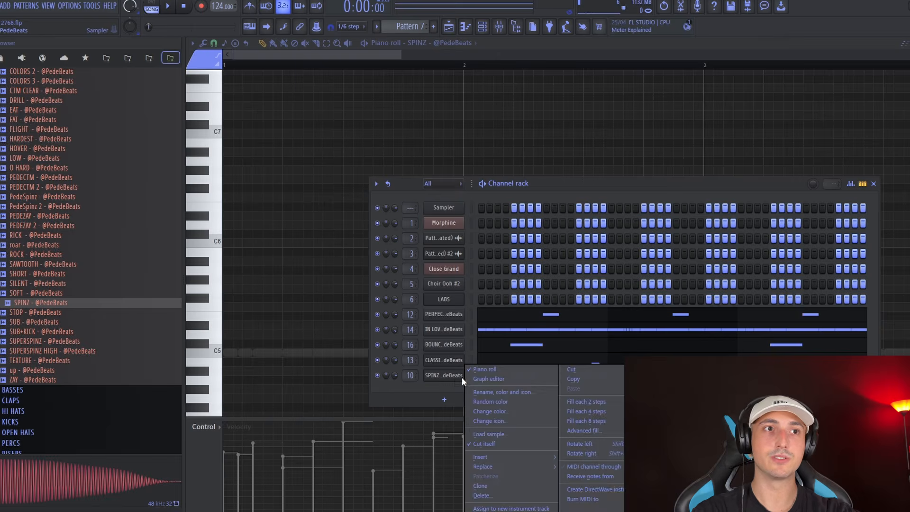
pyautogui.click(499, 27)
pyautogui.press('space')
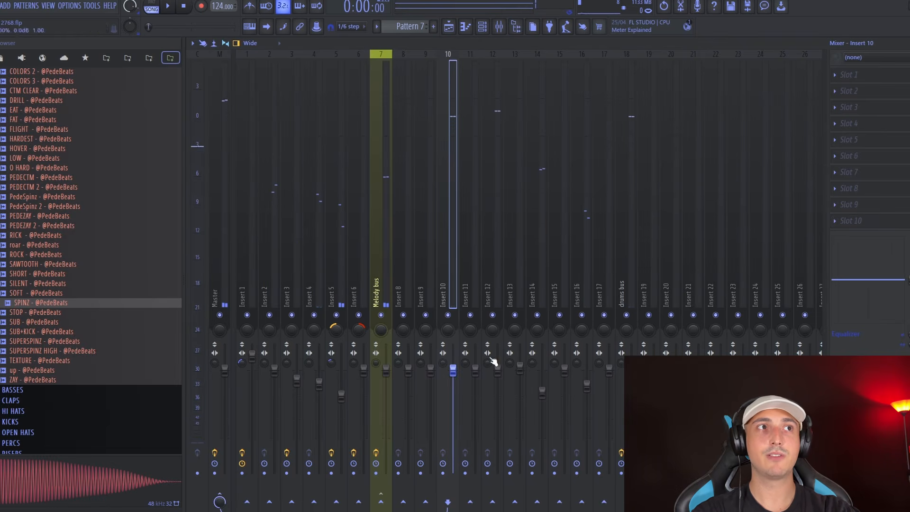
pyautogui.press('space')
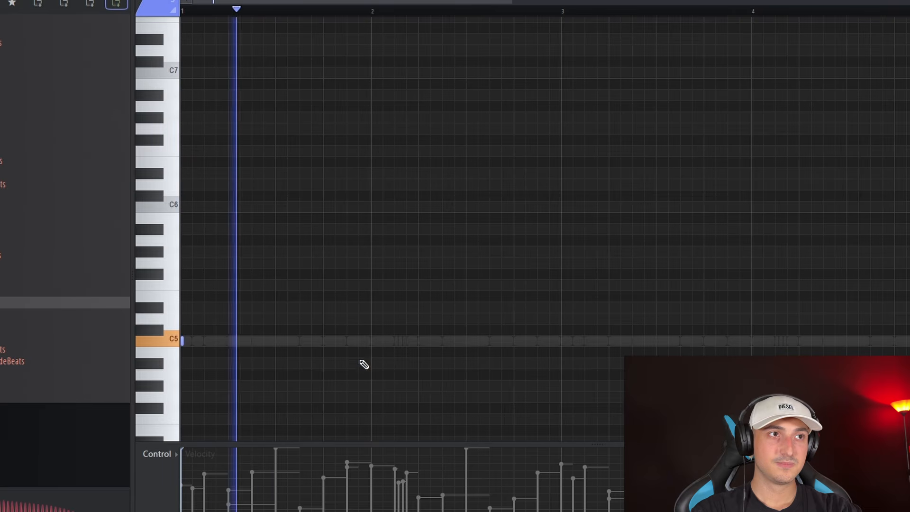
# Place short C5 SPINZ notes at the start and end of bar 1, in bar 2 and at the start of bar 3
pyautogui.press('space')
pyautogui.rightClick(320, 342)
pyautogui.scroll(3, 232, 399)
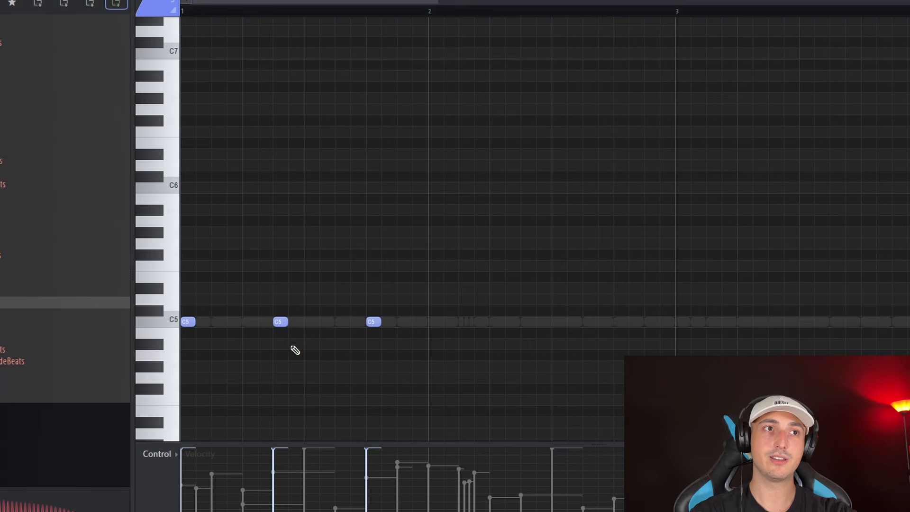
pyautogui.press('space')
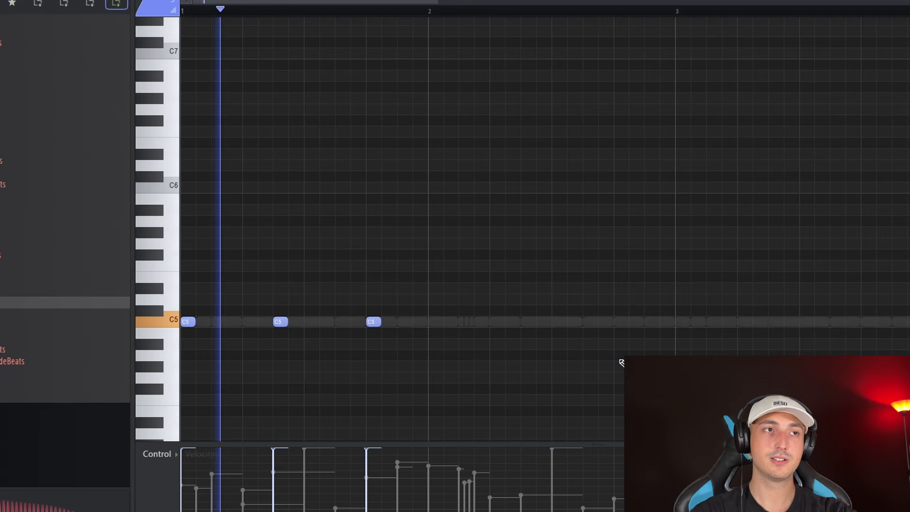
pyautogui.click(682, 322)
pyautogui.click(771, 322)
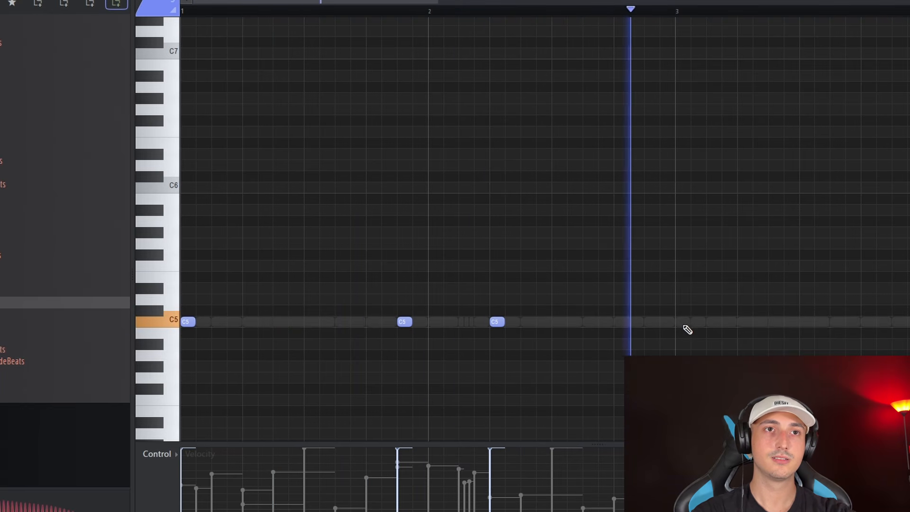
pyautogui.scroll(-2, 577, 327)
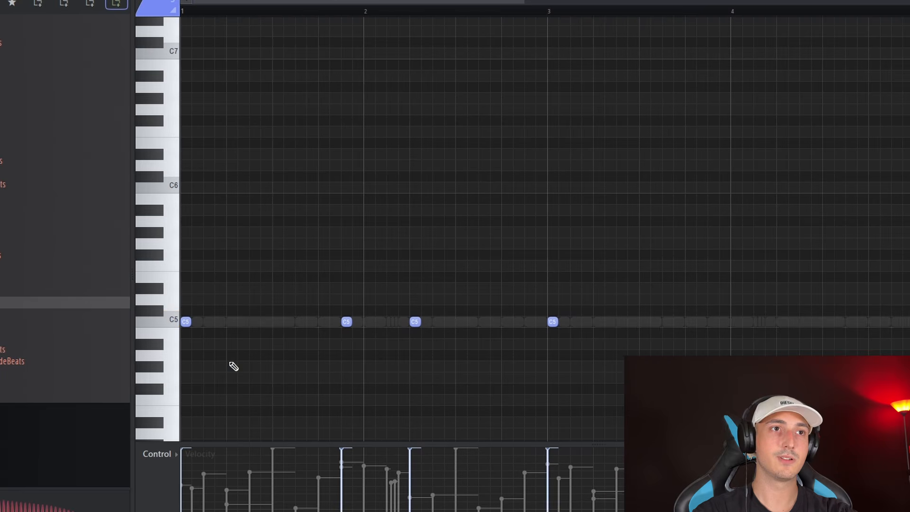
pyautogui.scroll(2, 331, 382)
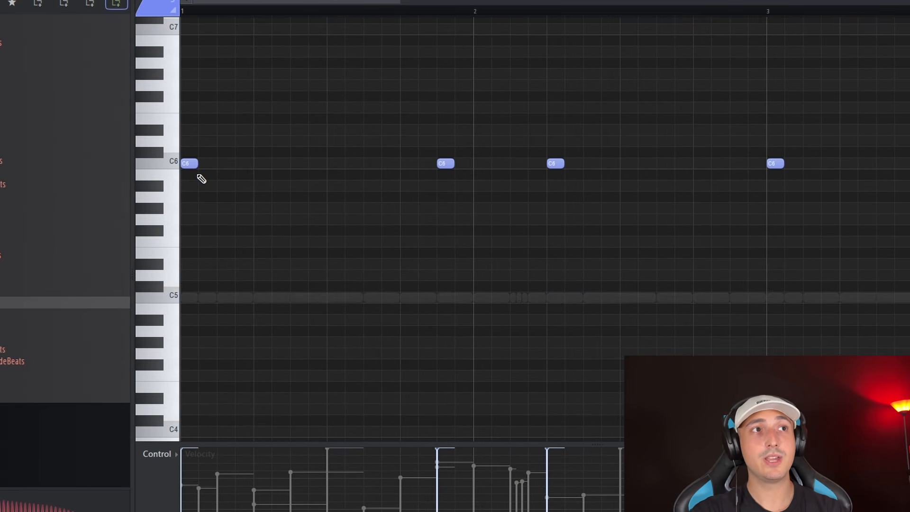
pyautogui.click(183, 1)
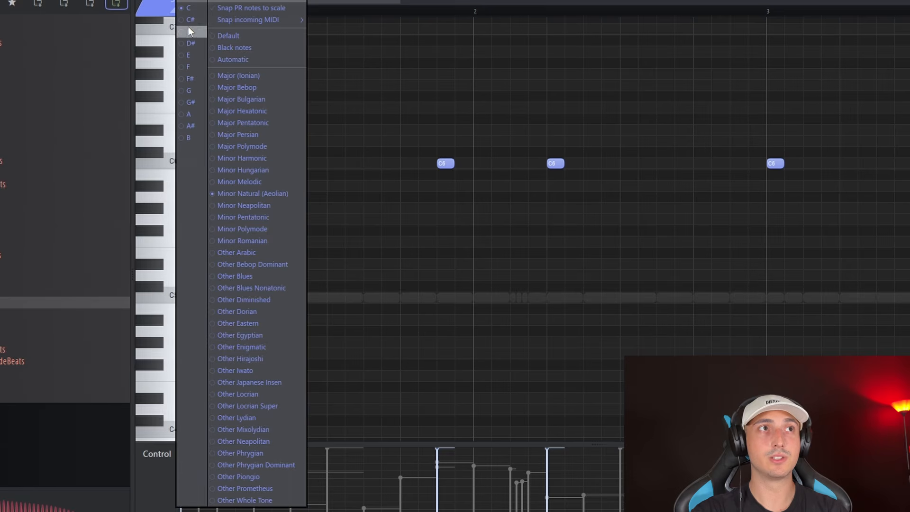
pyautogui.press('Escape')
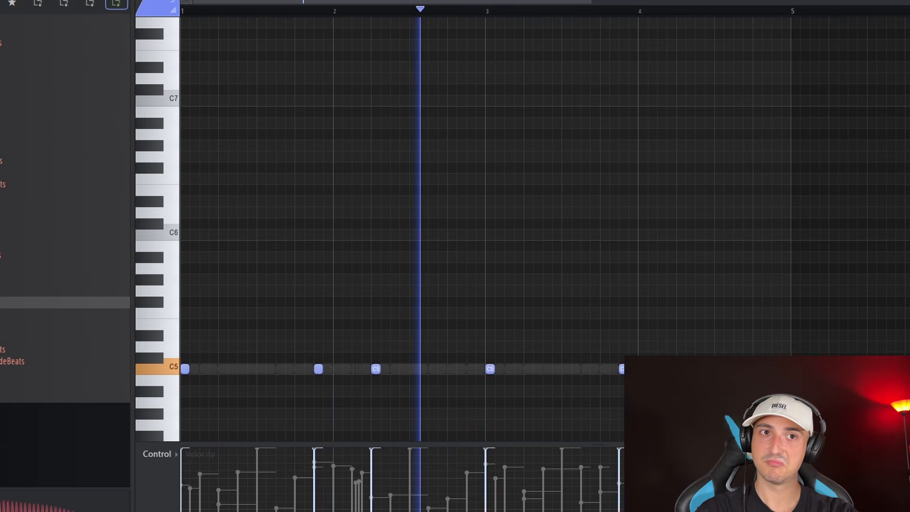
# Complete the SPINZ line through bar 4 with a closing C6 note and extend its notes with Quick Legato
pyautogui.scroll(3, 887, 346)
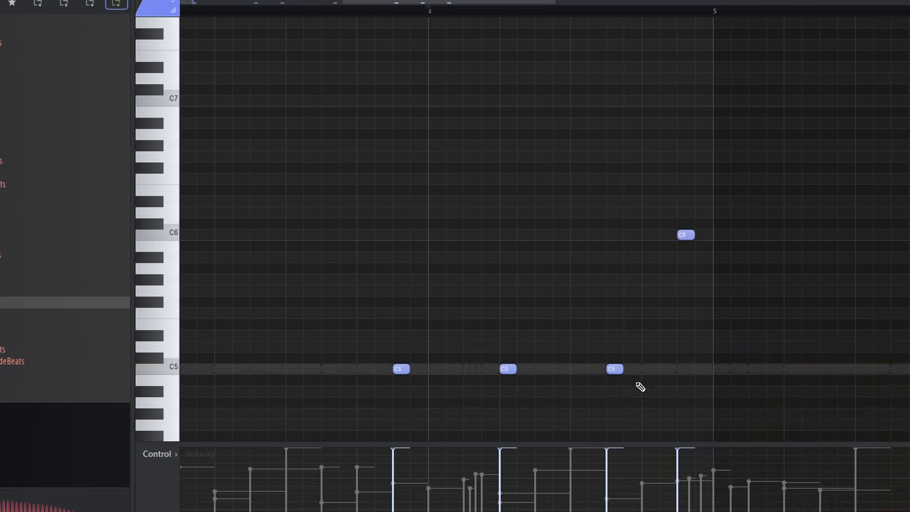
pyautogui.scroll(-2, 740, 284)
pyautogui.scroll(2, 582, 327)
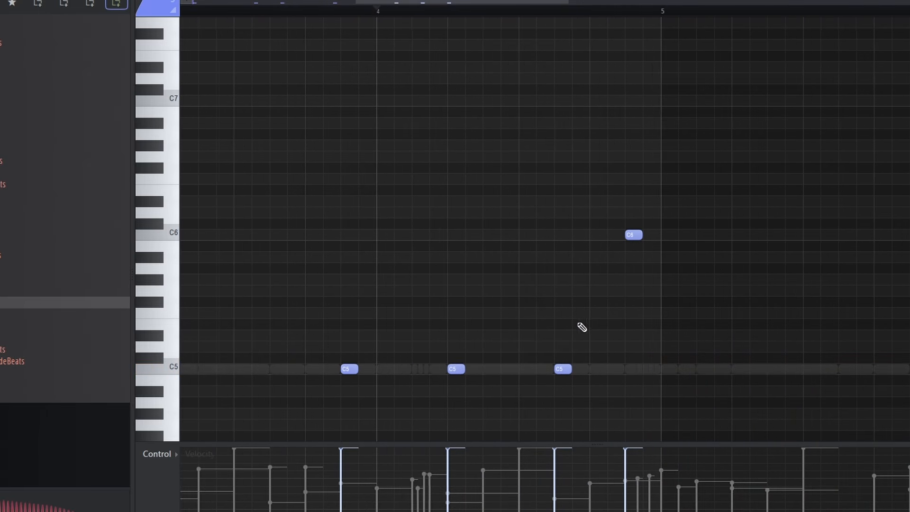
pyautogui.hotkey('ctrl', 'l')
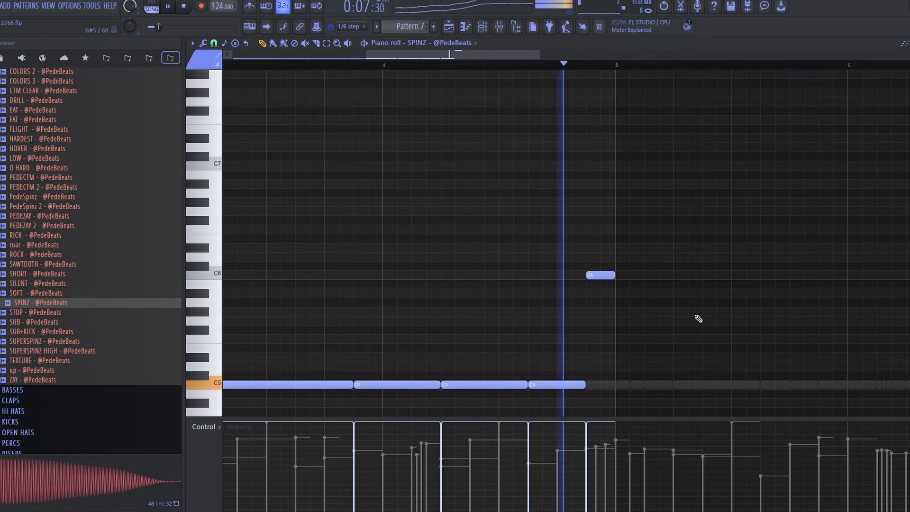
# Duplicate the four-bar SPINZ line into bars 5 to 8 and deselect the copied notes
pyautogui.hotkey('ctrl', 'b')
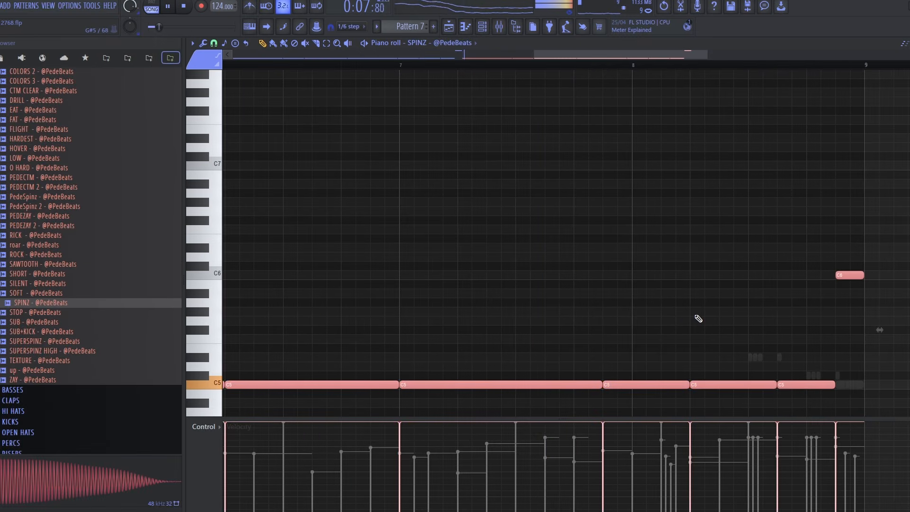
pyautogui.scroll(-4, 697, 317)
pyautogui.rightClick(673, 325)
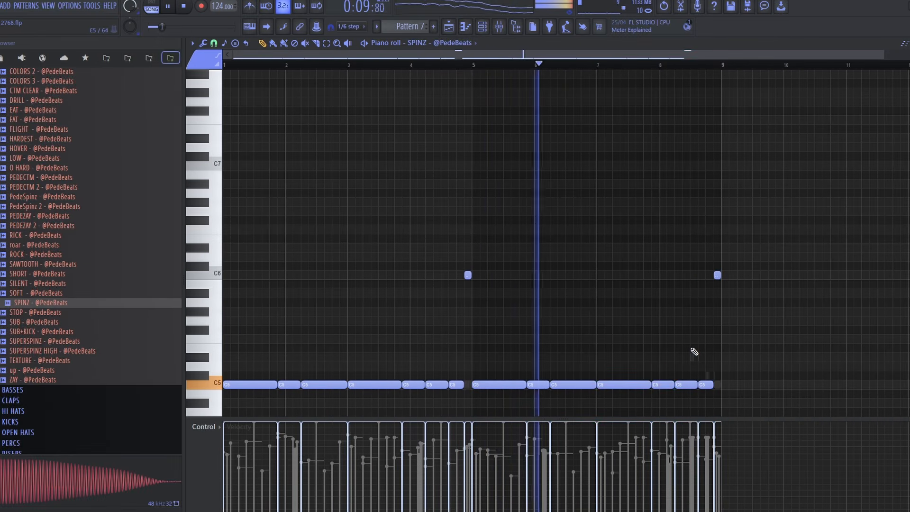
# Replace the closing SPINZ notes of bar 8 with two long G#5 notes
pyautogui.scroll(2, 693, 370)
pyautogui.scroll(3, 684, 402)
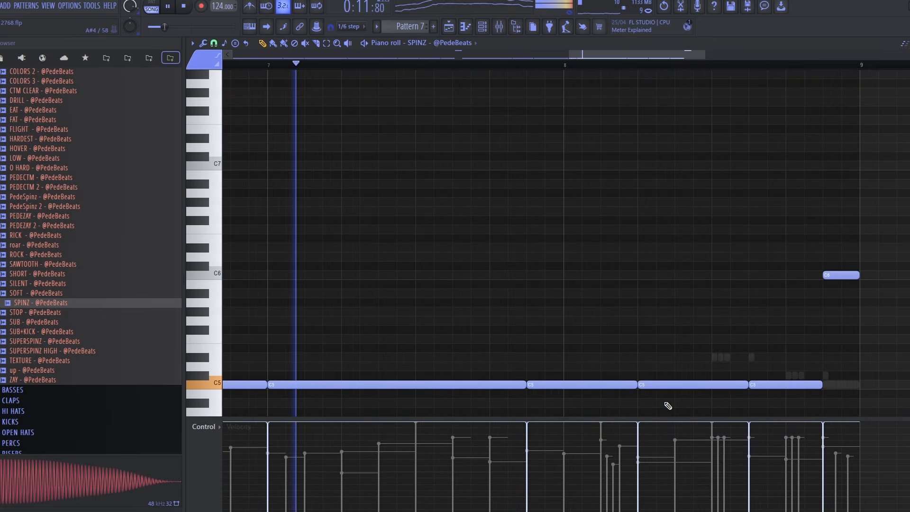
pyautogui.click(659, 294)
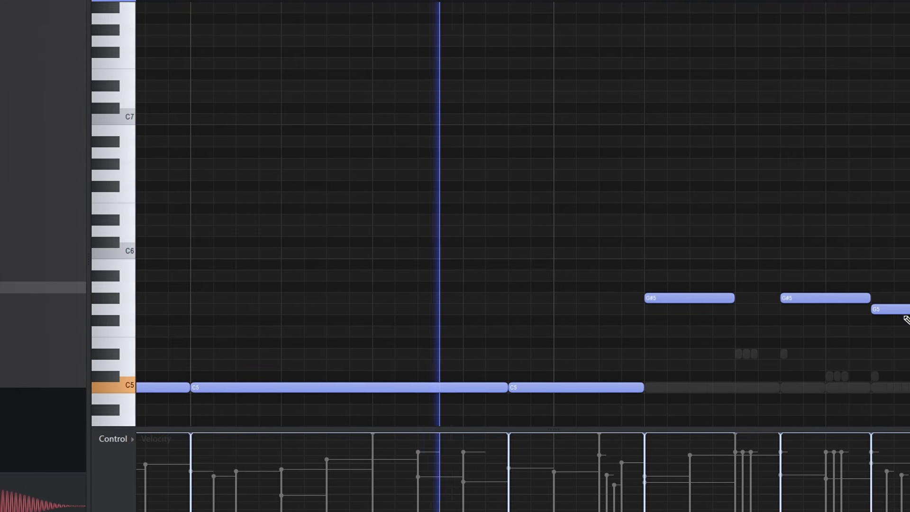
pyautogui.rightClick(900, 310)
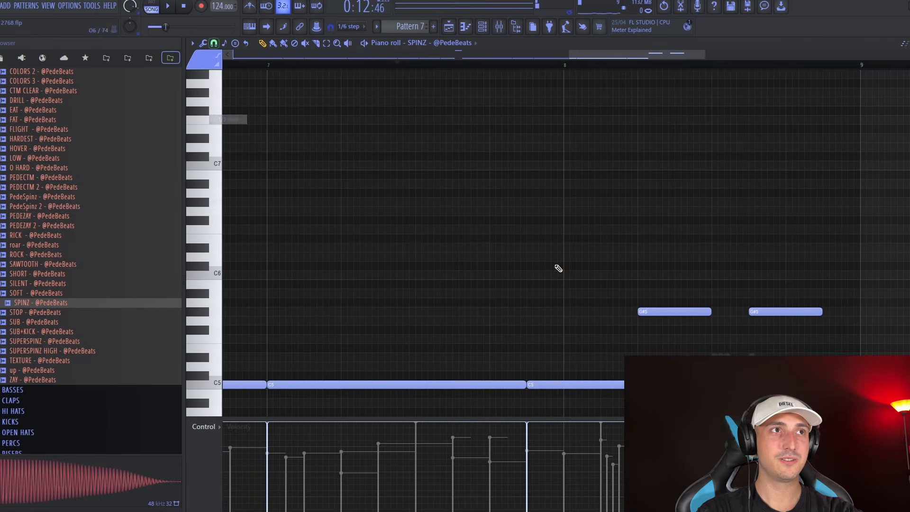
# Split the first G#5 note of bar 8 into a three-note roll, add G#5 notes after it and discard the note lengths
pyautogui.scroll(2, 675, 306)
pyautogui.keyDown('ctrl'); pyautogui.click(674, 311); pyautogui.keyUp('ctrl')
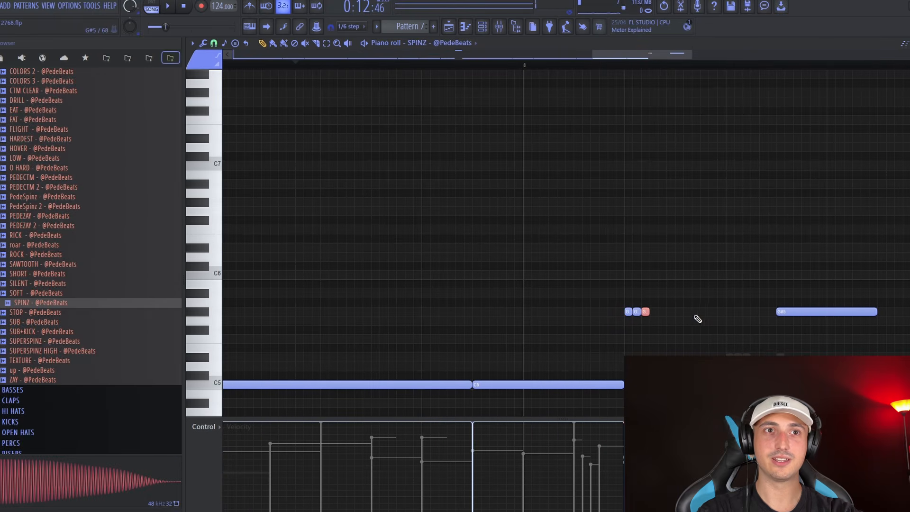
pyautogui.click(696, 313)
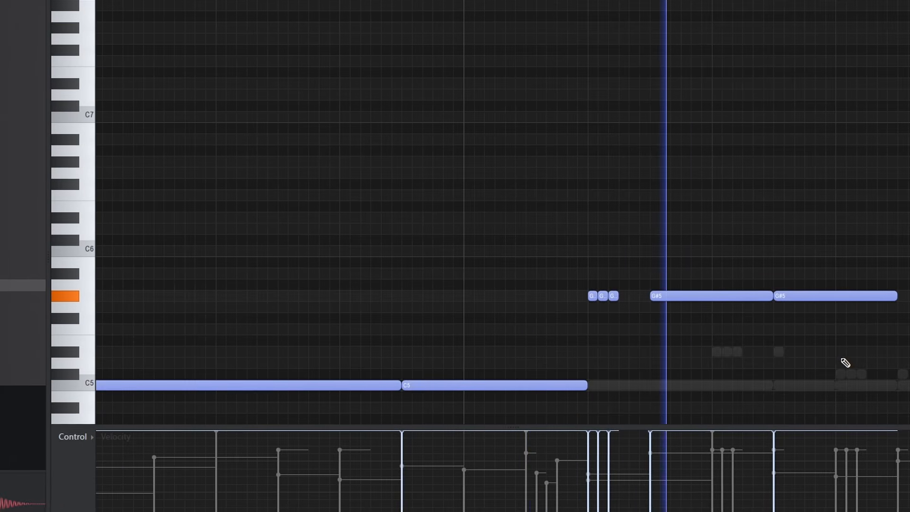
pyautogui.click(859, 352)
pyautogui.moveTo(851, 296); pyautogui.dragTo(838, 293)
pyautogui.rightClick(893, 352)
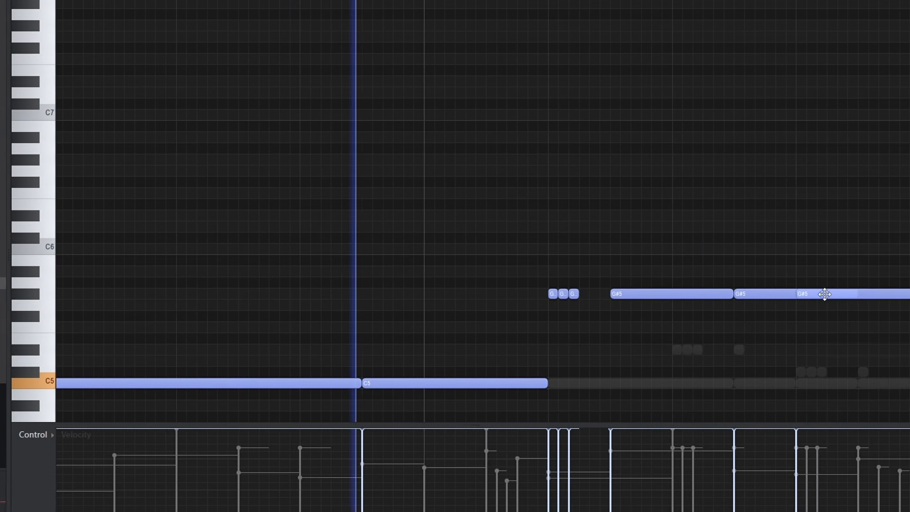
pyautogui.hotkey('shift', 'd')
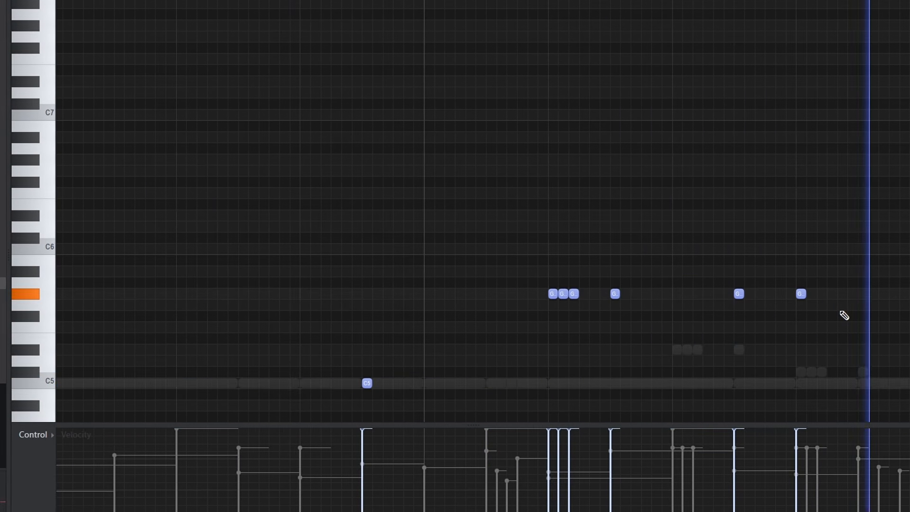
# Bring the playlist arrangement containing the consolidated Pattern 7 clip to the front
pyautogui.scroll(-5, 844, 316)
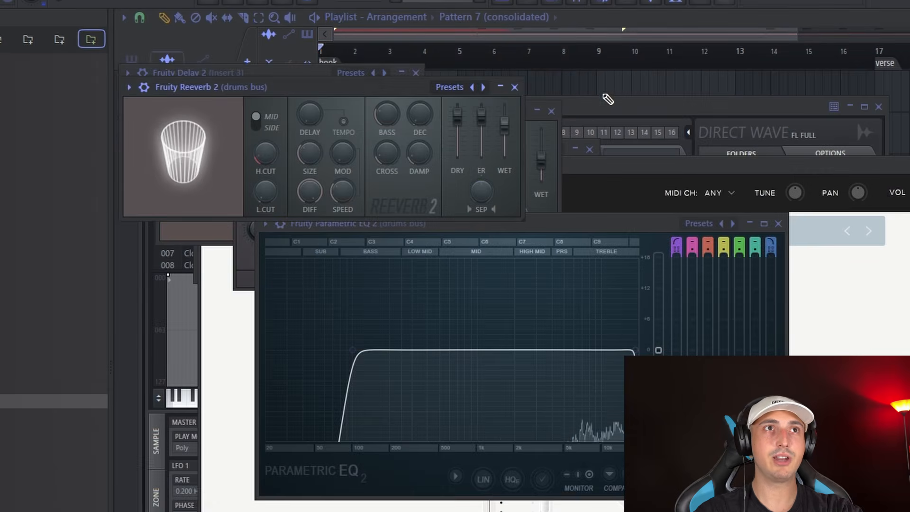
pyautogui.click(603, 95)
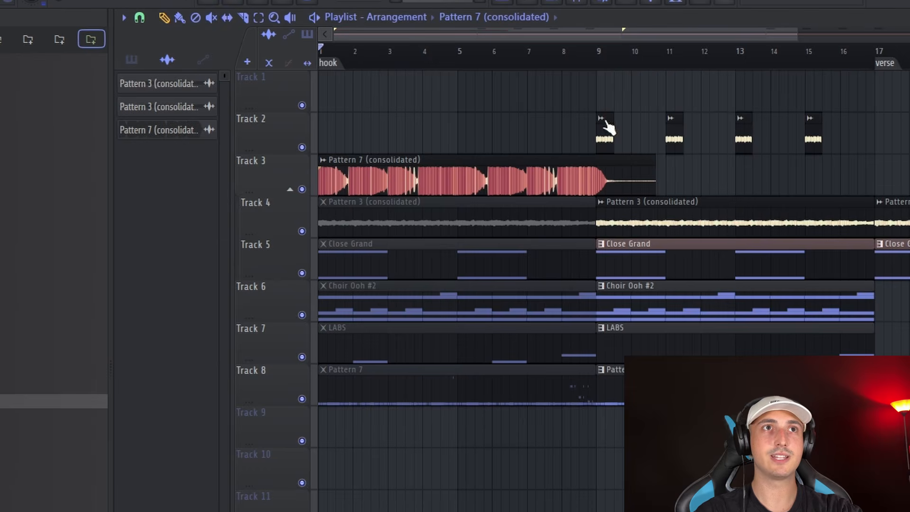
# Examine the channel settings of the consolidated Pattern 7 clip, the long Pattern 3 clip and the short Track 2 clip at bar 9
pyautogui.doubleClick(458, 168)
pyautogui.moveTo(620, 134); pyautogui.dragTo(837, 128)
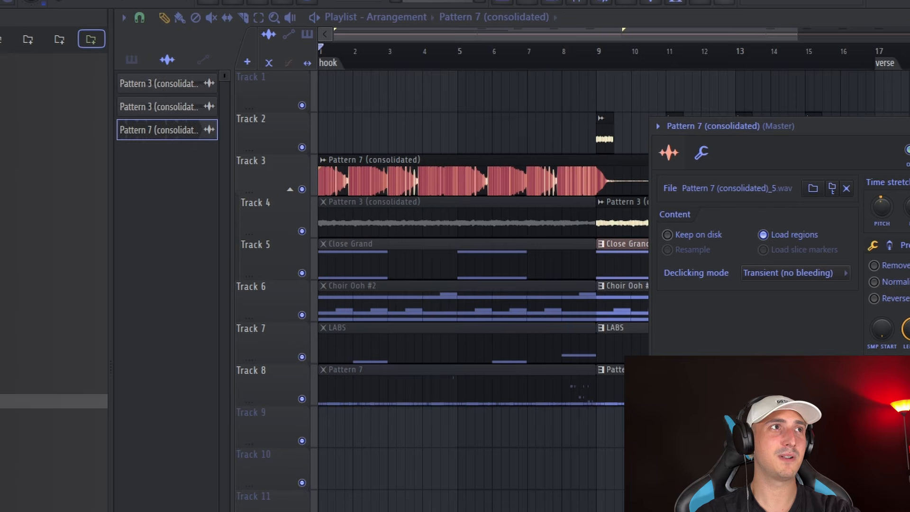
pyautogui.click(450, 432)
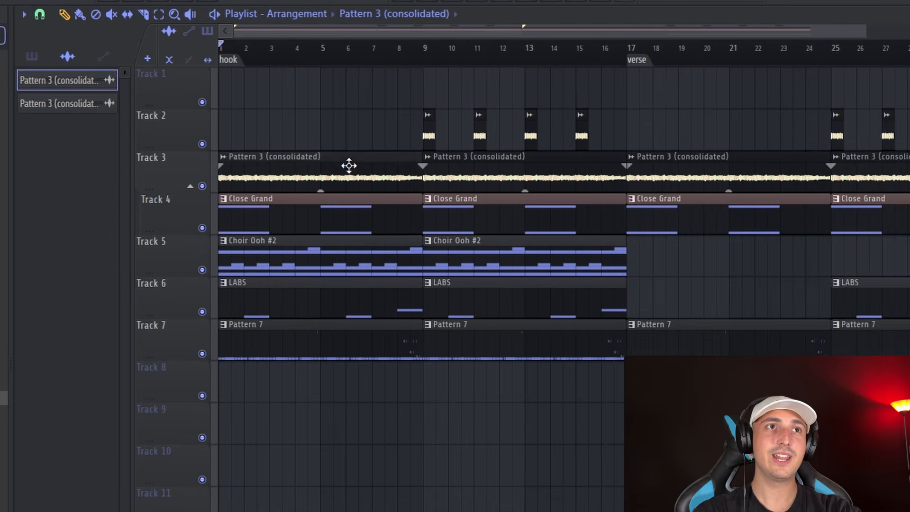
pyautogui.doubleClick(349, 166)
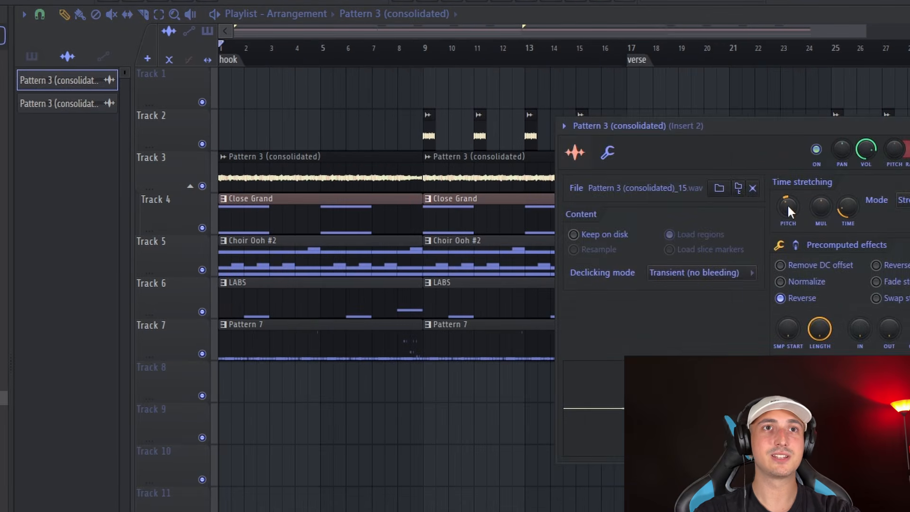
pyautogui.click(503, 453)
pyautogui.scroll(5, 422, 168)
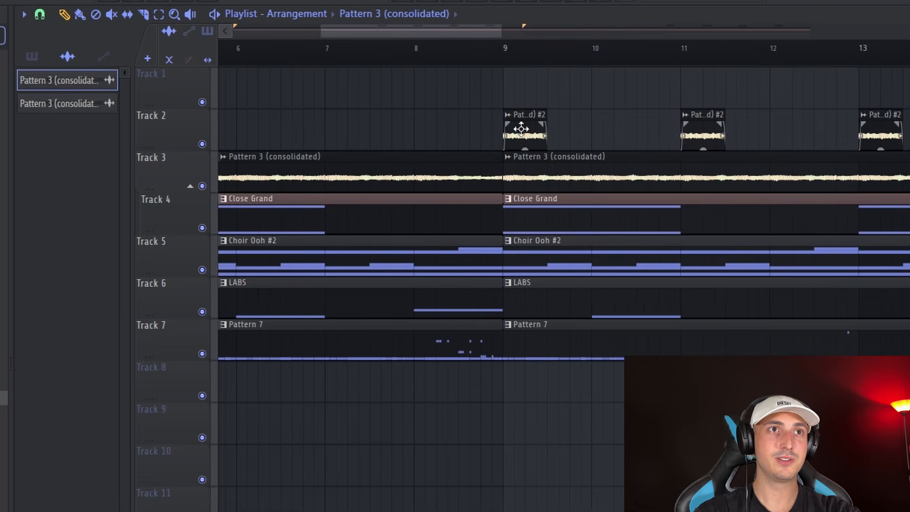
pyautogui.doubleClick(522, 126)
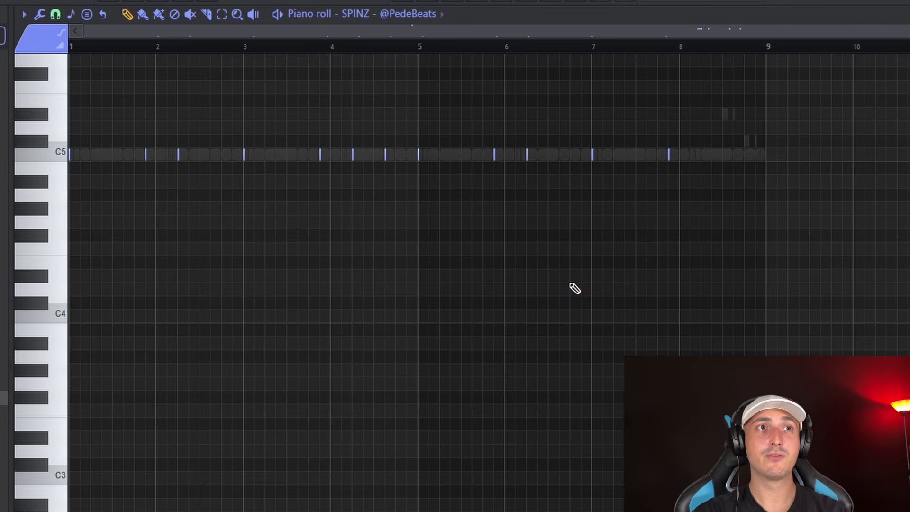
# Split Pattern 7 into separate patterns by channel in the playlist and delete its original eight-bar clips from Track 7
pyautogui.click(451, 1)
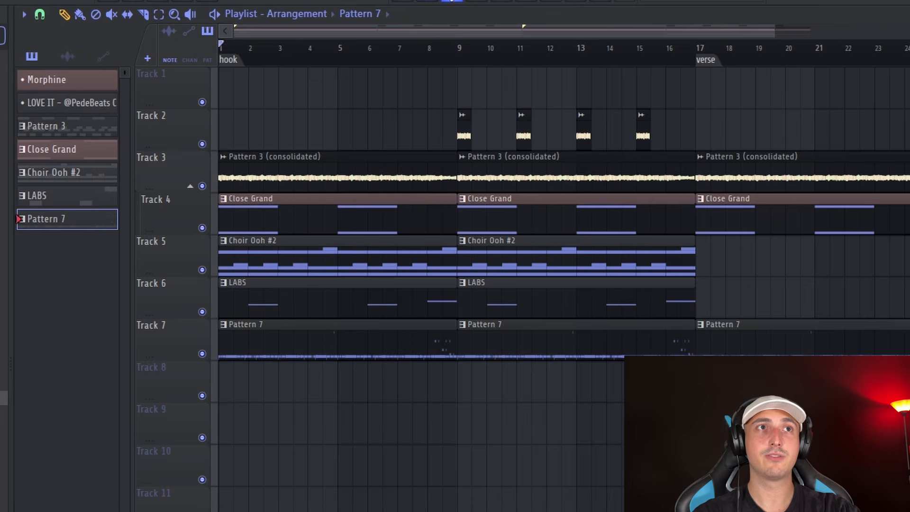
pyautogui.press('space')
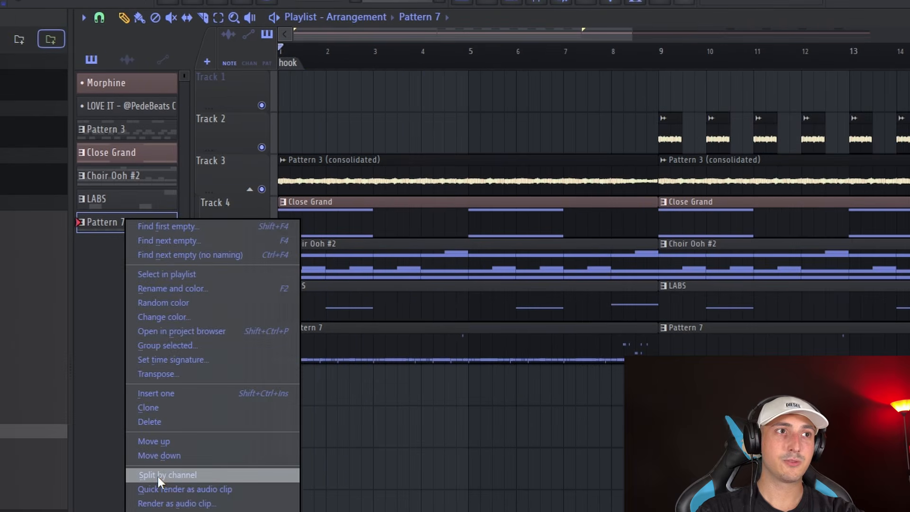
pyautogui.click(158, 476)
pyautogui.rightClick(815, 342)
pyautogui.rightClick(672, 342)
pyautogui.rightClick(521, 342)
pyautogui.rightClick(362, 342)
# Repeat the five separate drum patterns in eight-bar blocks across the hook and verse, and trim the first two bars off the opening drum clips
pyautogui.hotkey('ctrl', 'b')
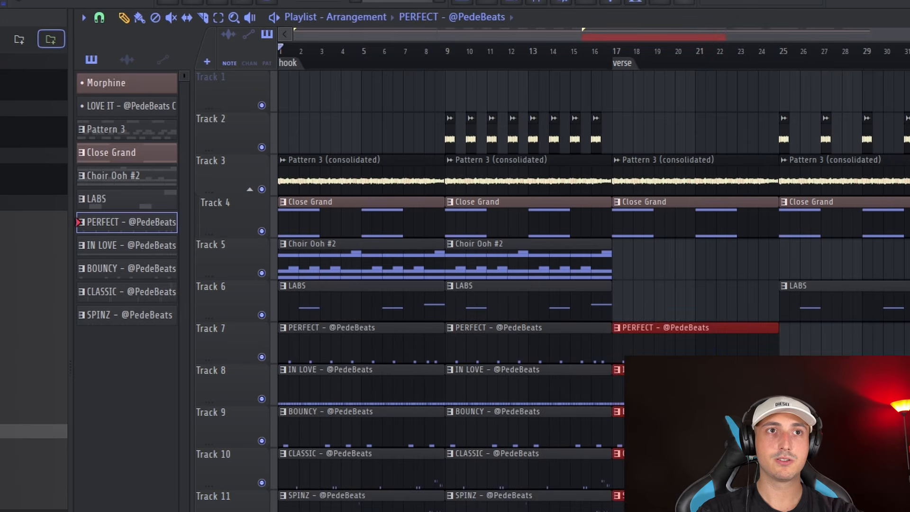
pyautogui.hotkey('ctrl', 'b')
pyautogui.hotkey('ctrl', 'd')
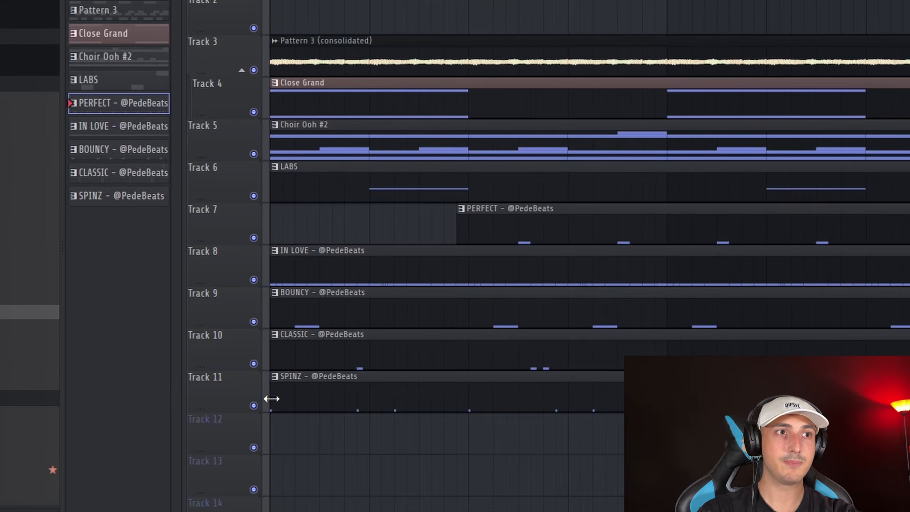
pyautogui.moveTo(270, 398); pyautogui.dragTo(417, 385)
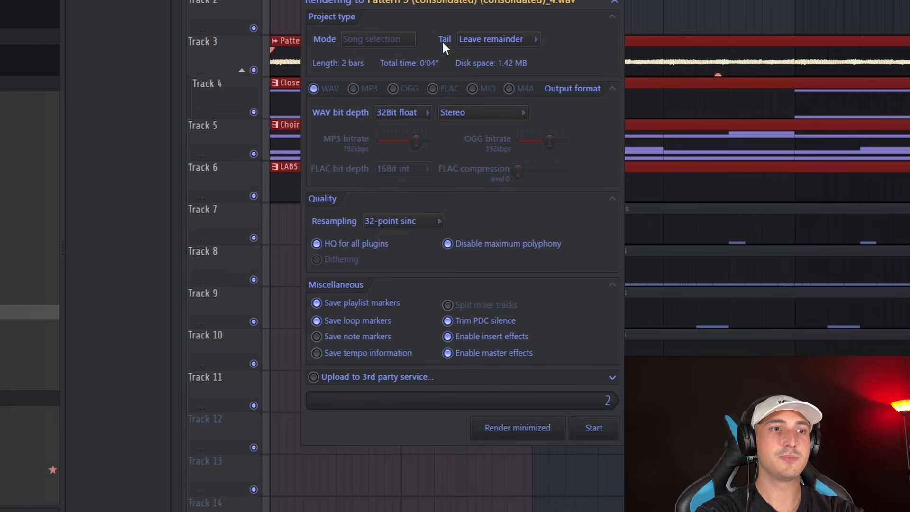
# Render the two-bar melody selection at the start to audio and create an automation clip for the new audio clip's channel pitch
pyautogui.press('Return')
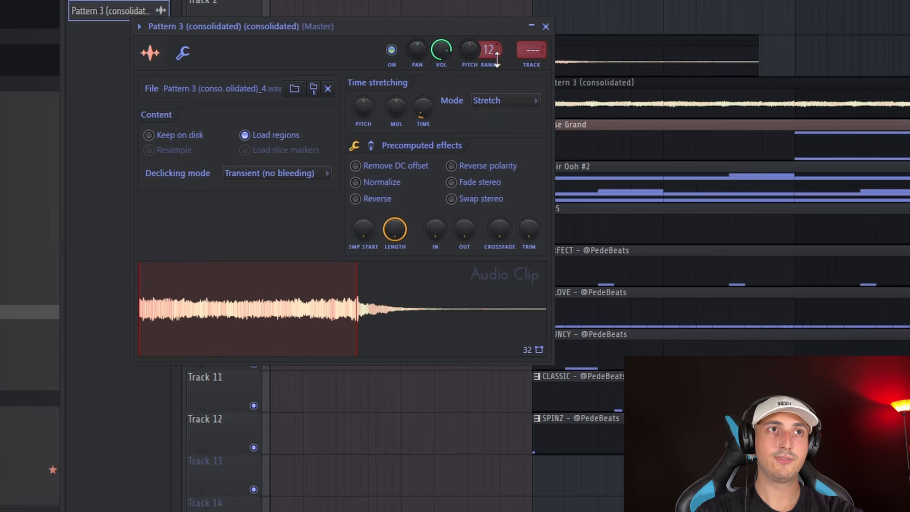
pyautogui.rightClick(473, 51)
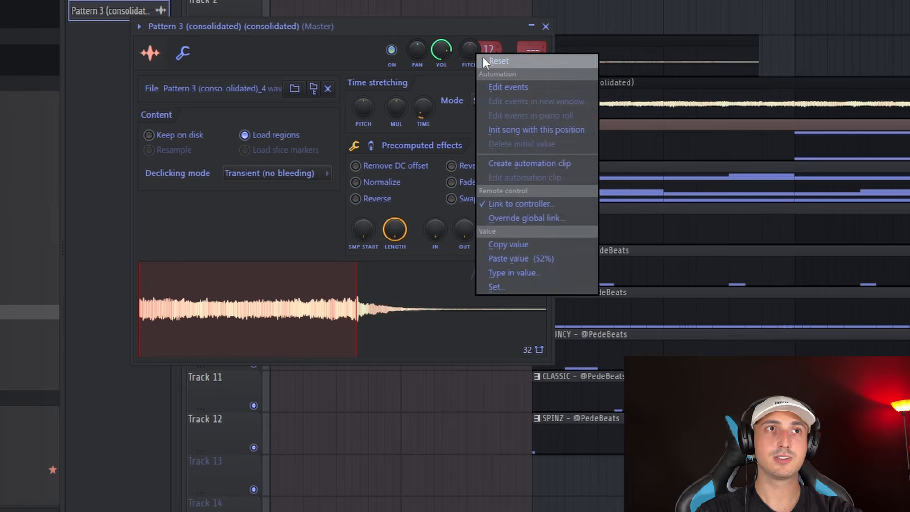
pyautogui.click(519, 162)
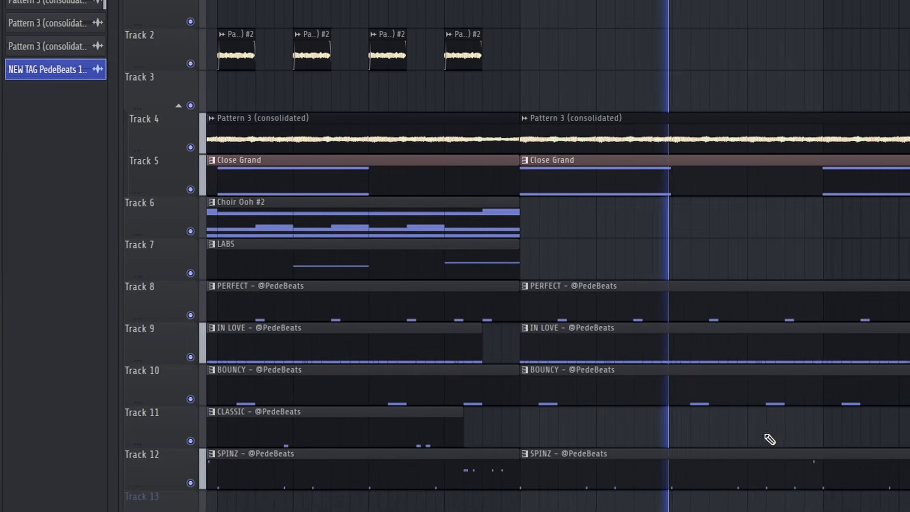
# Remove the BOUNCY clip on Track 10 from the first part of the verse
pyautogui.rightClick(812, 397)
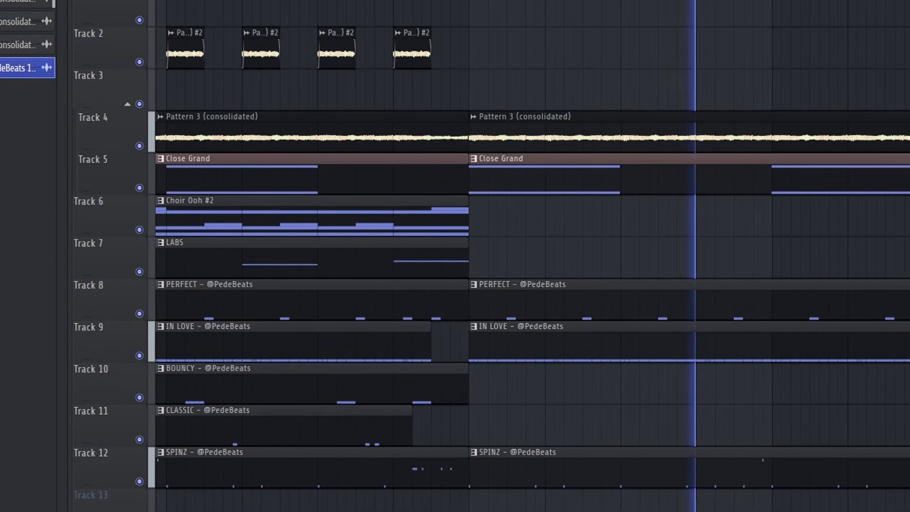